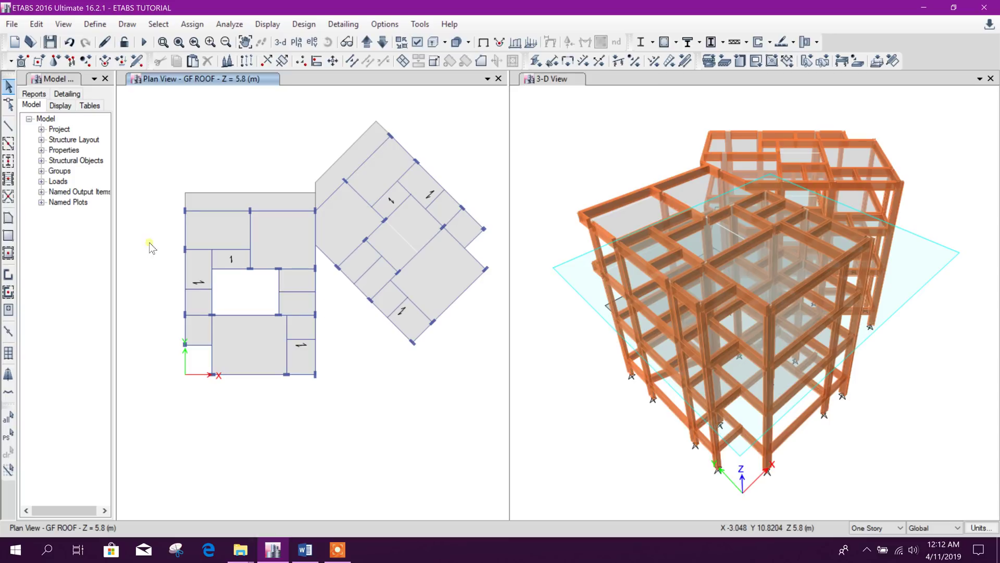
Step: Draw developed elevation Elev1 on the GF ROOF plan through seven joints, from the west edge column to the angled wing's northeast edge
{"action": "left_click", "coordinate": [128, 24]}
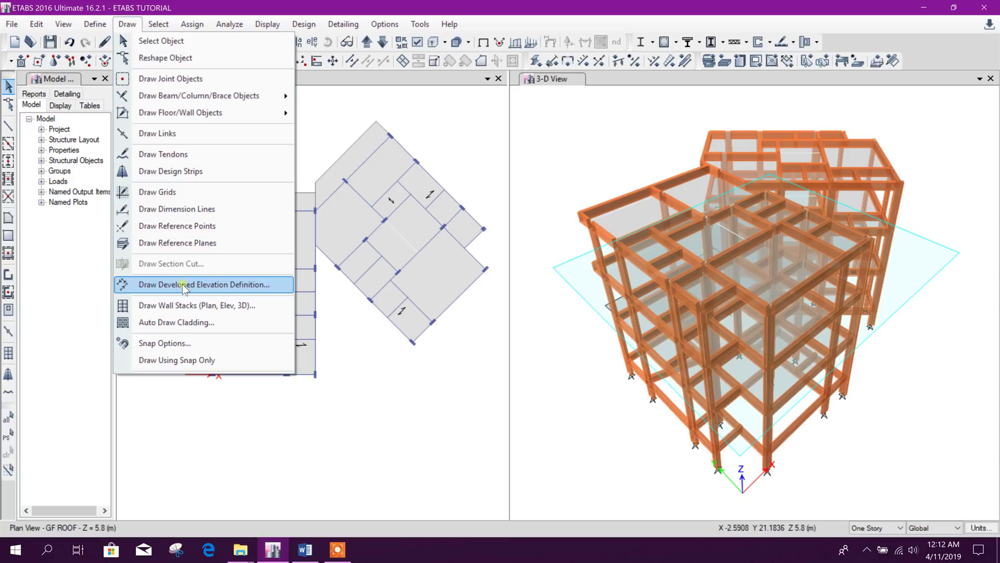
{"action": "left_click", "coordinate": [221, 285]}
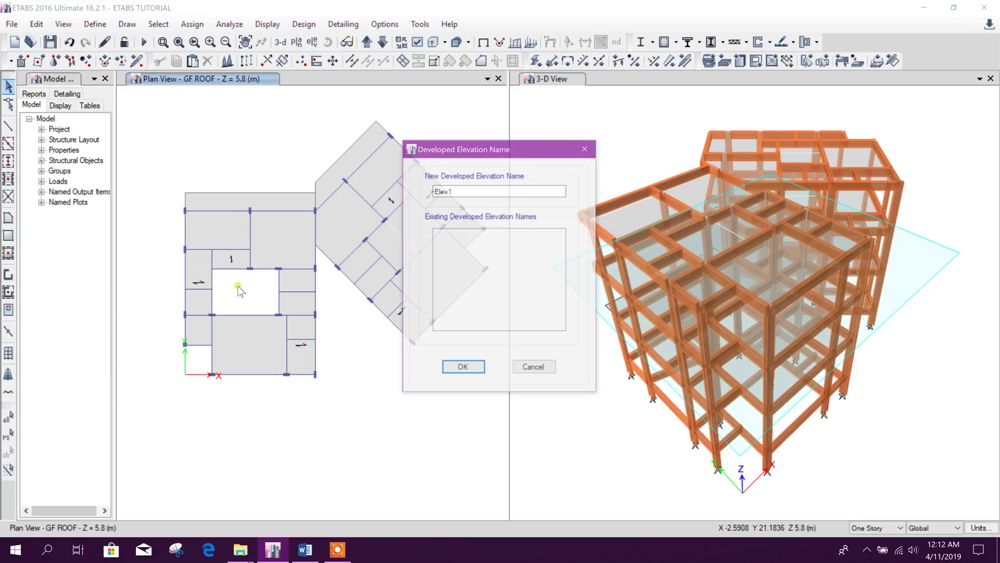
{"action": "left_click", "coordinate": [464, 369]}
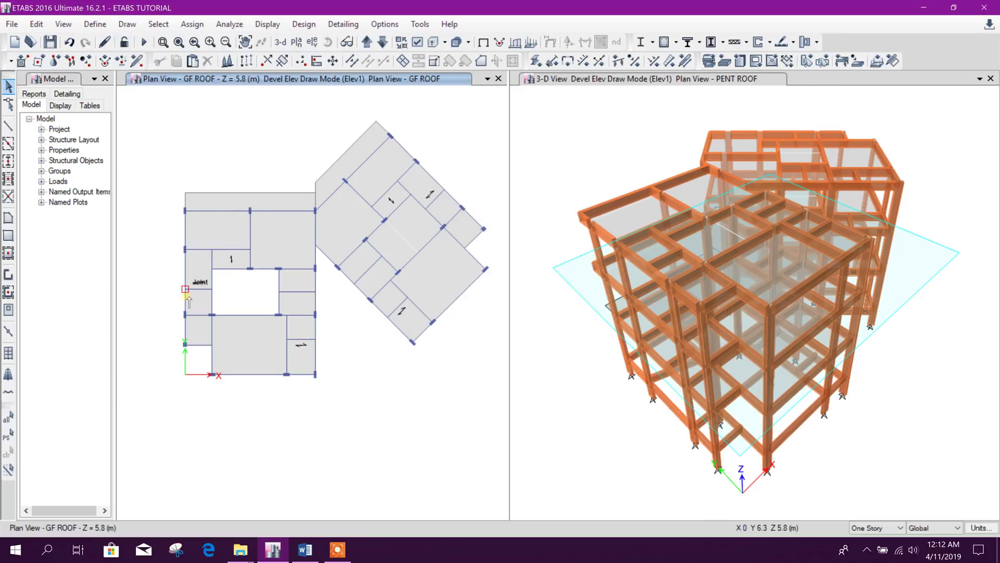
{"action": "left_click", "coordinate": [185, 250]}
{"action": "left_click", "coordinate": [251, 269]}
{"action": "left_click", "coordinate": [316, 269]}
{"action": "left_click", "coordinate": [338, 268]}
{"action": "left_click", "coordinate": [366, 240]}
{"action": "left_click", "coordinate": [384, 220]}
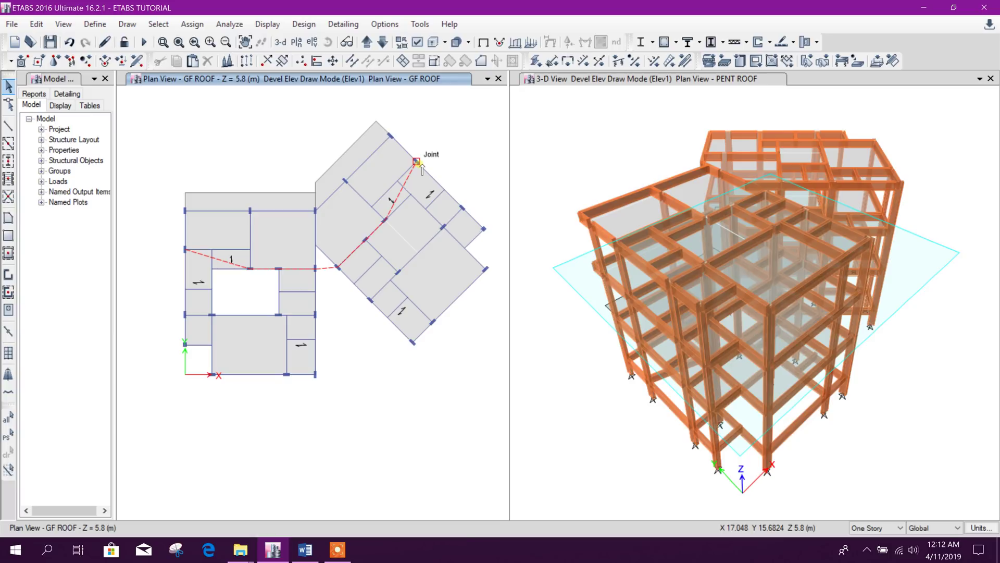
{"action": "double_click", "coordinate": [419, 164]}
Step: On the PB plan, draw a straight C-20X40 frame from the column ending the sloped beam straight down to the horizontal beam below
{"action": "middle_click_drag", "start_coordinate": [402, 340], "coordinate": [410, 276]}
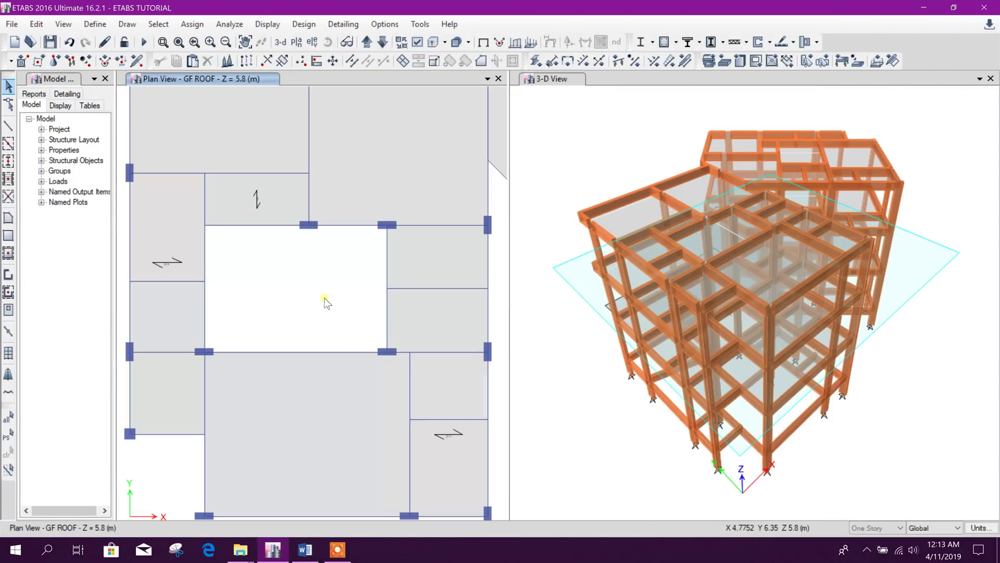
{"action": "left_click", "coordinate": [383, 42]}
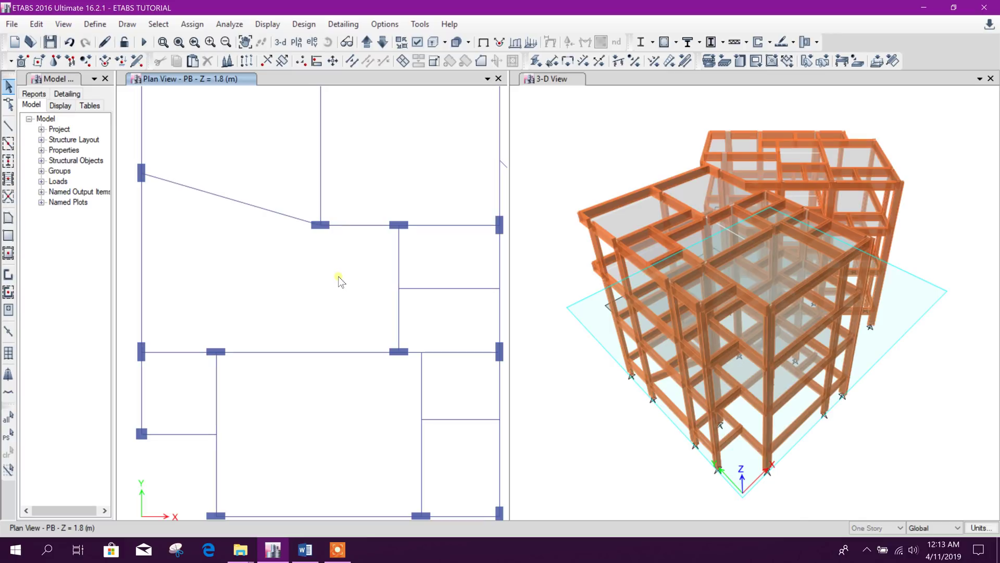
{"action": "left_click", "coordinate": [12, 127]}
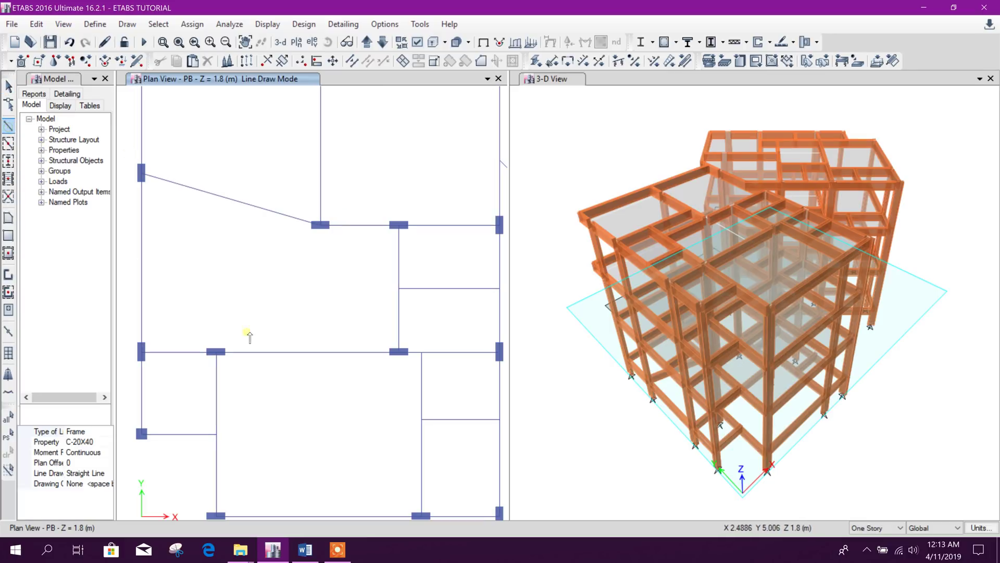
{"action": "left_click", "coordinate": [320, 225]}
{"action": "left_click", "coordinate": [116, 24]}
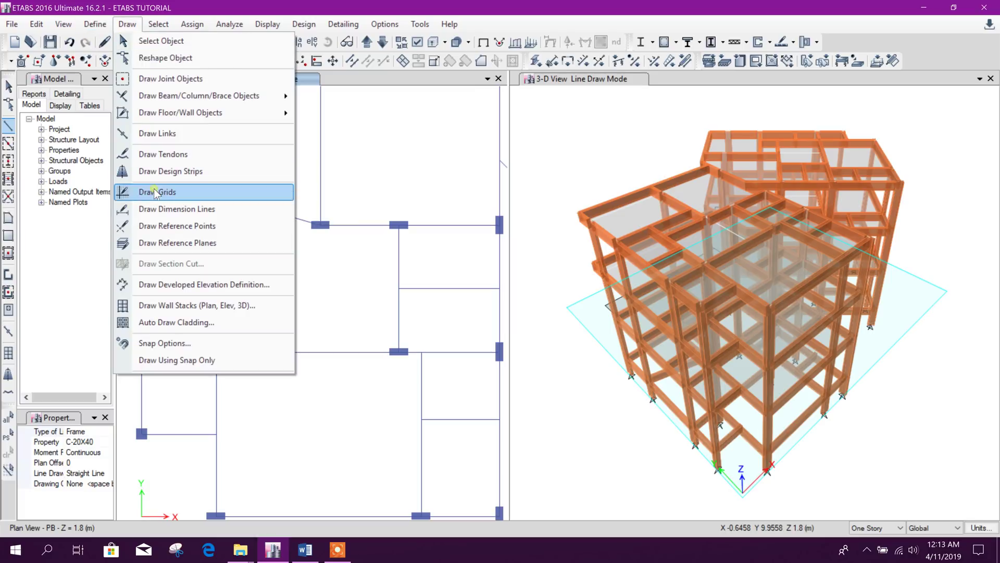
{"action": "left_click", "coordinate": [193, 352]}
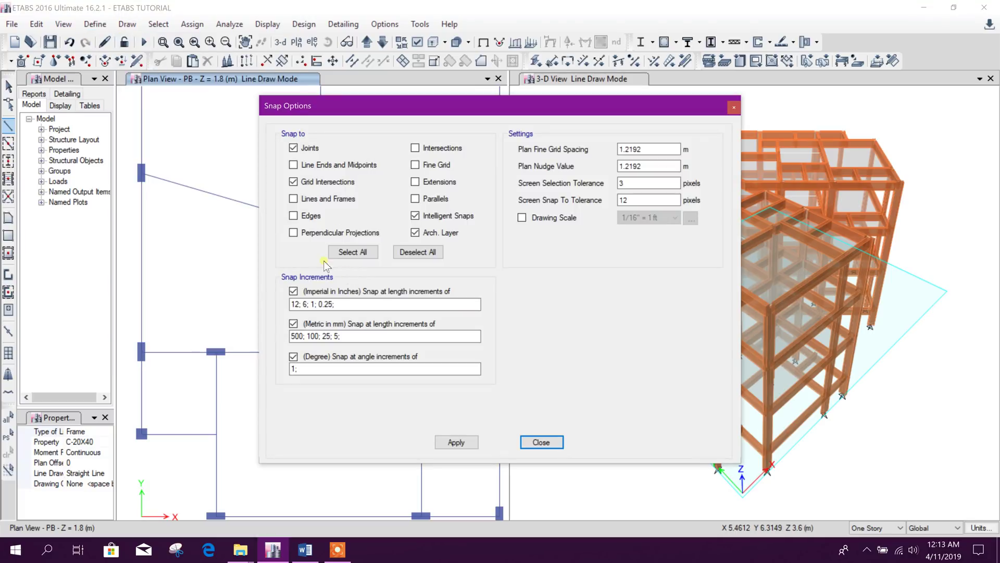
{"action": "left_click", "coordinate": [449, 442]}
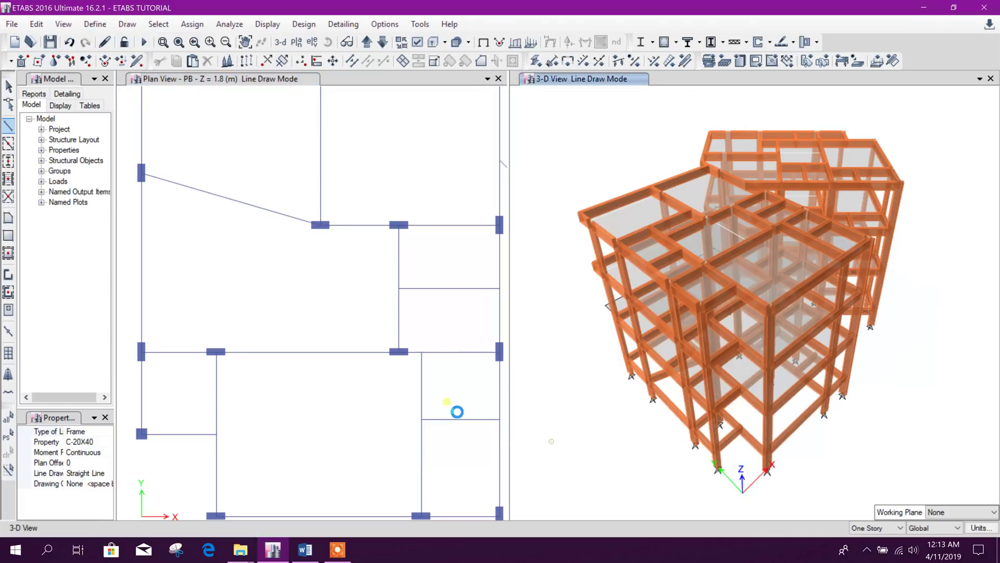
{"action": "left_click", "coordinate": [322, 352]}
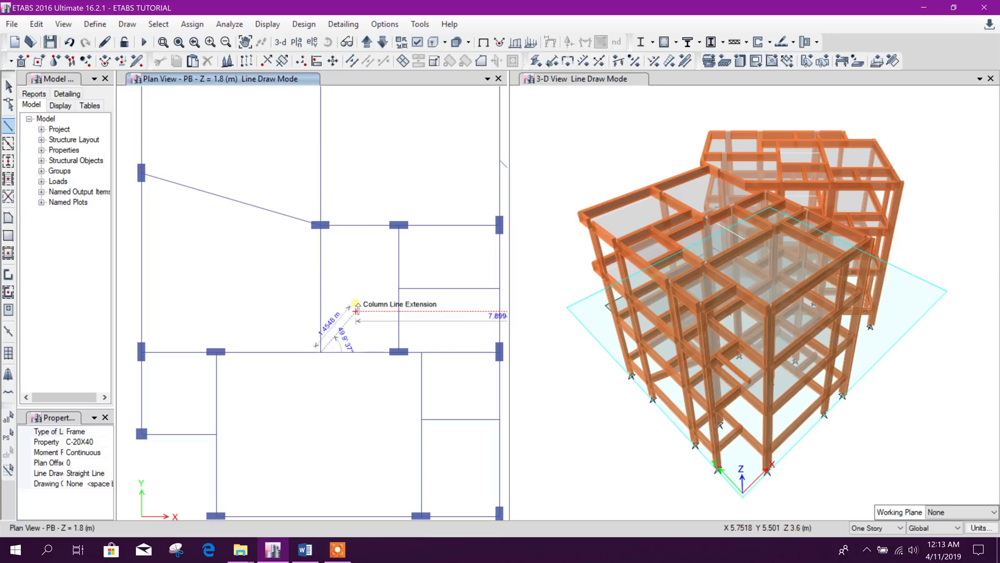
{"action": "key", "text": "Escape"}
Step: Divide the new vertical frame into 2 frame objects
{"action": "left_click", "coordinate": [321, 272]}
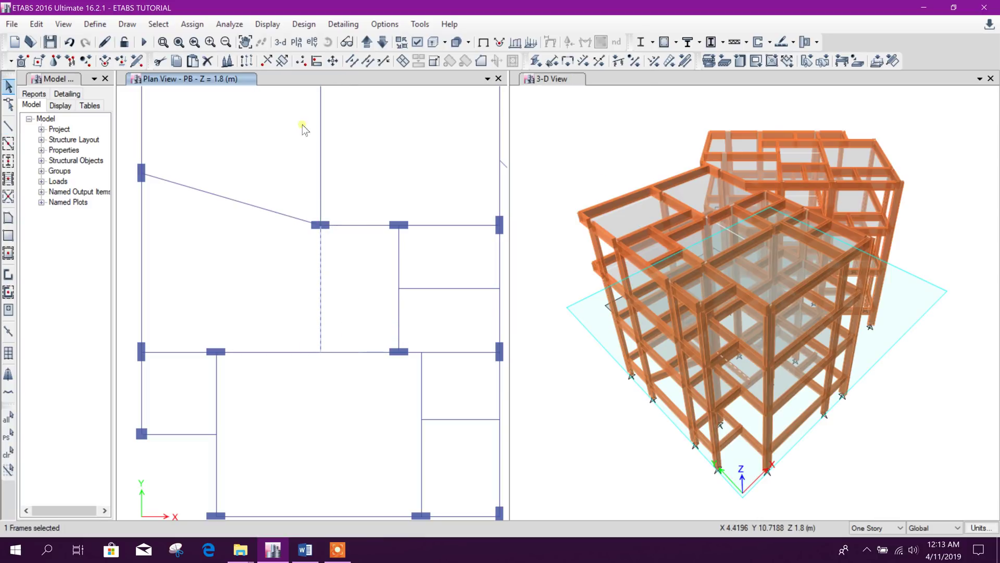
{"action": "left_click", "coordinate": [353, 65]}
{"action": "left_click", "coordinate": [554, 327]}
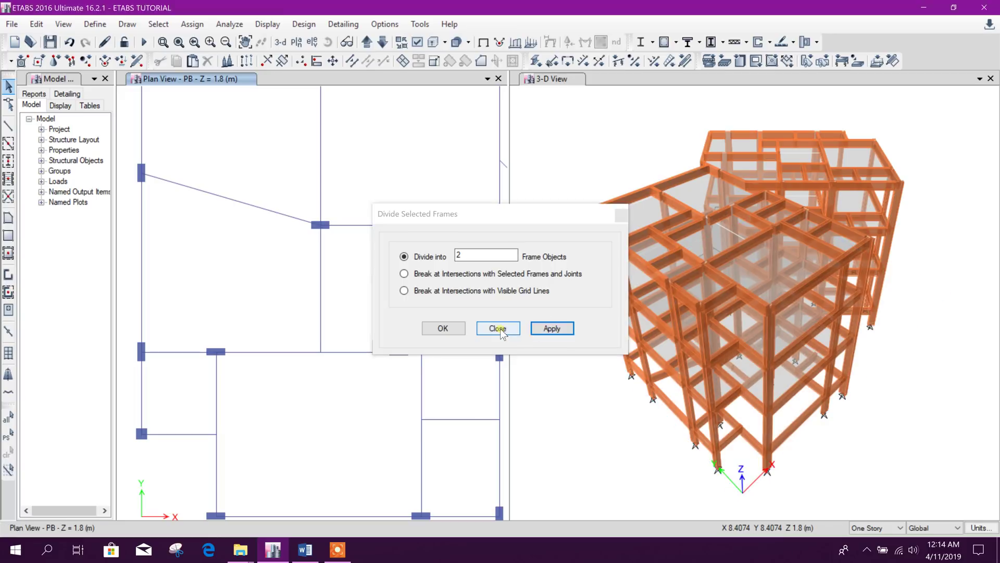
{"action": "left_click", "coordinate": [496, 326]}
Step: Draw a horizontal C-20X40 frame from the divided frame's middle joint to the west edge beam
{"action": "middle_click_drag", "start_coordinate": [321, 285], "coordinate": [344, 270]}
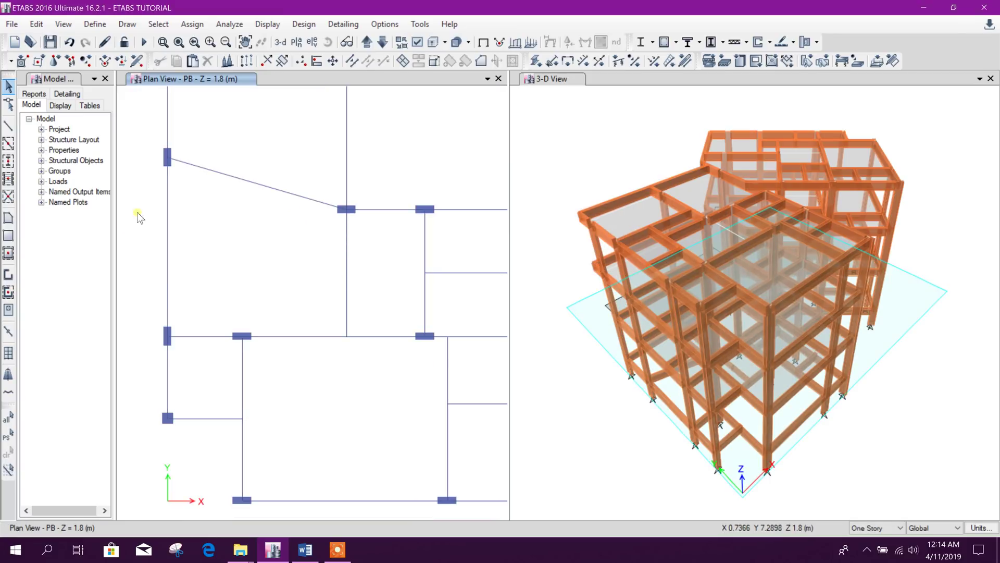
{"action": "left_click", "coordinate": [8, 127]}
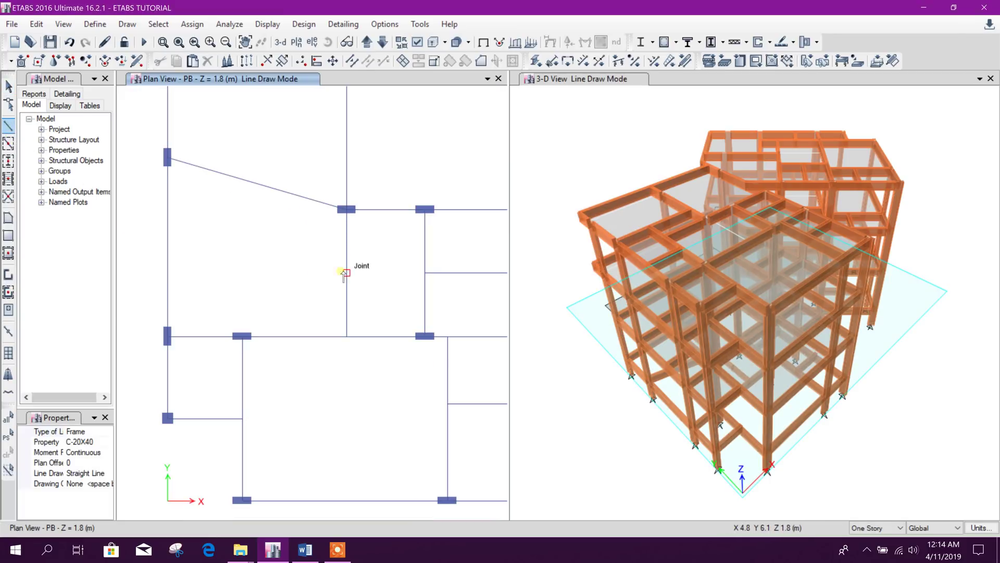
{"action": "left_click", "coordinate": [347, 272]}
{"action": "left_click", "coordinate": [168, 272]}
{"action": "key", "text": "Escape"}
Step: Delete both halves of the divided vertical frame, keeping the horizontal frame
{"action": "left_click", "coordinate": [348, 292]}
{"action": "key", "text": "Delete"}
{"action": "left_click", "coordinate": [348, 250]}
{"action": "key", "text": "Delete"}
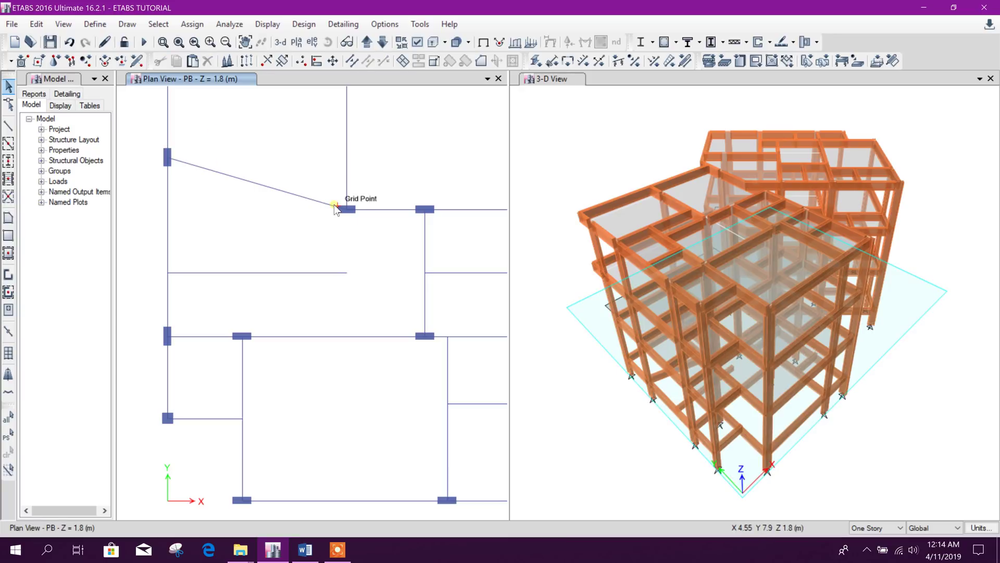
Step: Extrude the column joint at the sloped beam's end linearly into one frame with dx 0, dy -1.4 m and dz 0
{"action": "scroll", "coordinate": [345, 230], "scroll_direction": "up", "scroll_amount": 3}
{"action": "left_click", "coordinate": [339, 167]}
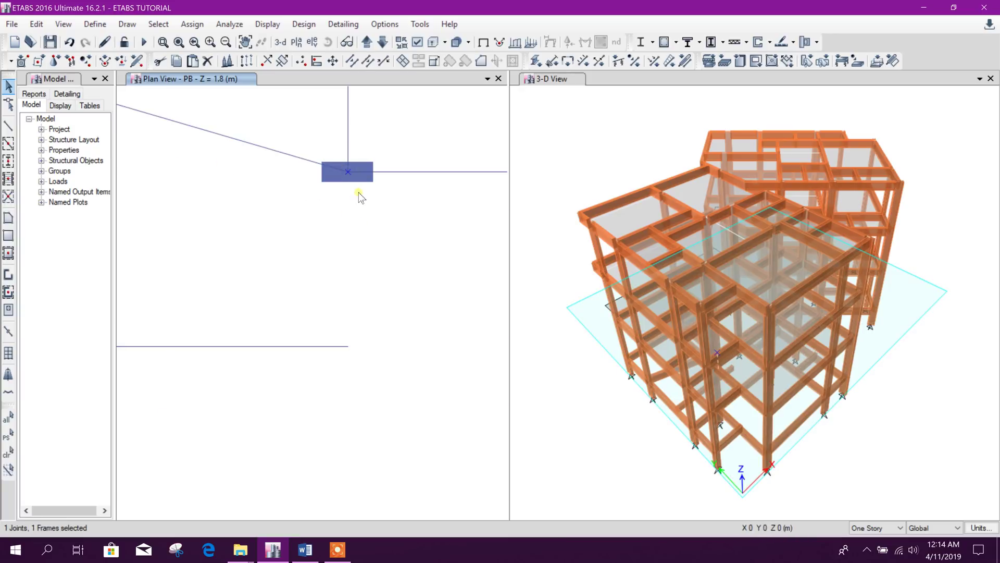
{"action": "scroll", "coordinate": [355, 243], "scroll_direction": "down", "scroll_amount": 3}
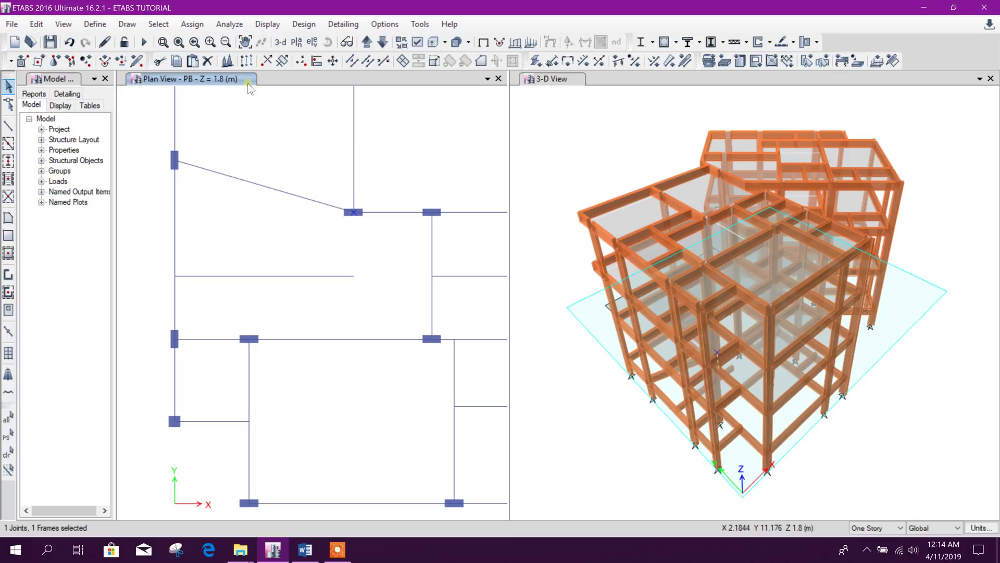
{"action": "left_click", "coordinate": [267, 61]}
{"action": "left_click_drag", "start_coordinate": [612, 176], "coordinate": [651, 147]}
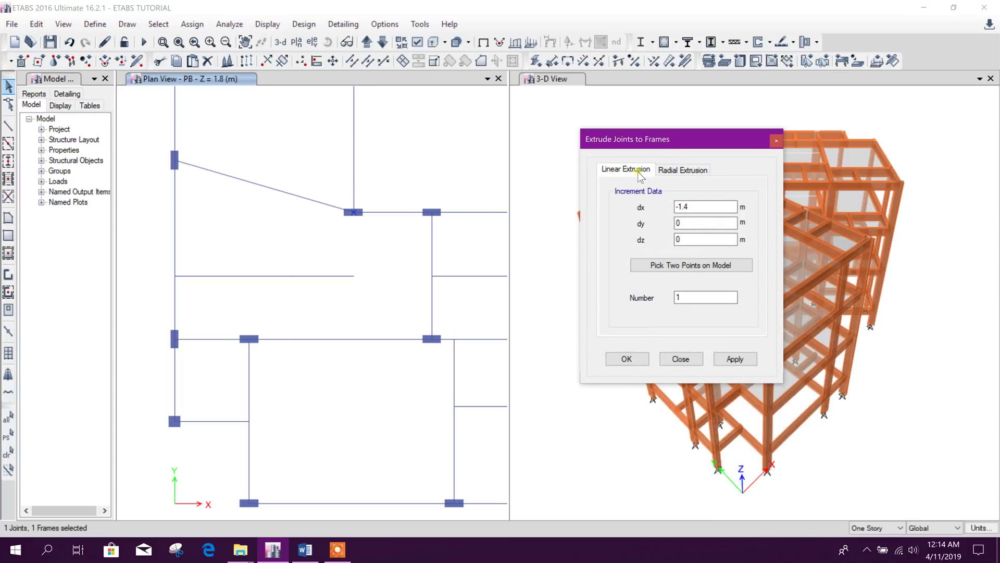
{"action": "double_click", "coordinate": [692, 207]}
{"action": "left_click", "coordinate": [702, 207]}
{"action": "key", "text": "ctrl+c"}
{"action": "right_click", "coordinate": [677, 206]}
{"action": "left_click", "coordinate": [698, 232]}
{"action": "left_click", "coordinate": [692, 225]}
{"action": "right_click", "coordinate": [678, 228]}
{"action": "left_click", "coordinate": [695, 276]}
{"action": "left_click", "coordinate": [683, 239]}
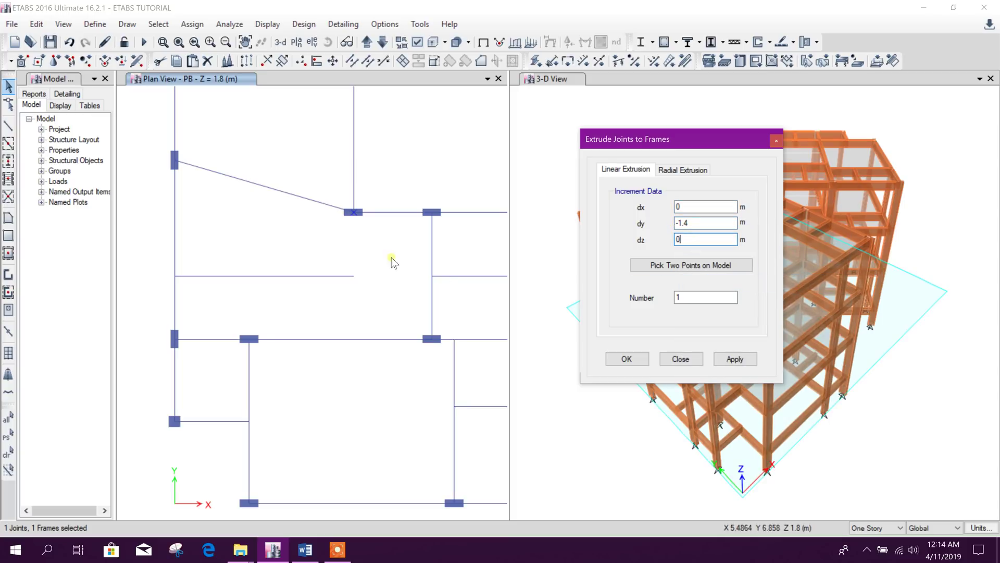
{"action": "left_click", "coordinate": [721, 360]}
{"action": "left_click", "coordinate": [677, 358]}
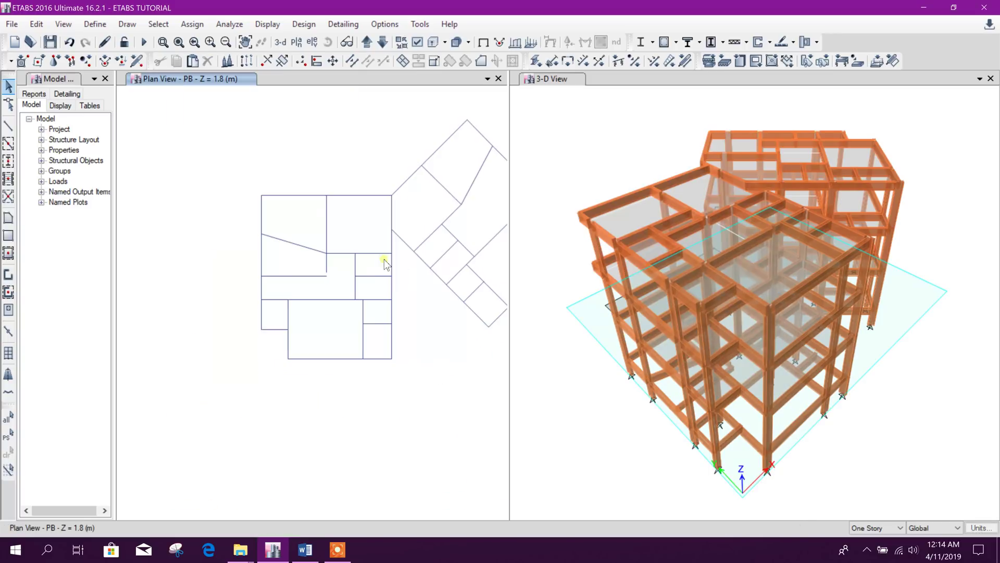
Step: Select the extruded frame for radial extrusion to shells and pick the horizontal beam's free end joint (4.8, 6.1) as the rotation point
{"action": "scroll", "coordinate": [339, 289], "scroll_direction": "up", "scroll_amount": 4}
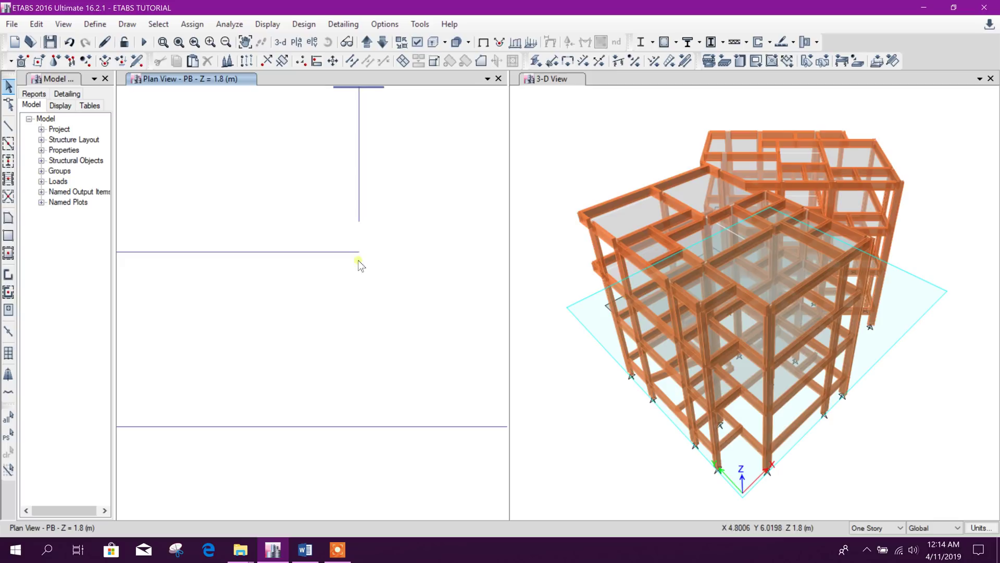
{"action": "scroll", "coordinate": [363, 261], "scroll_direction": "down", "scroll_amount": 4}
{"action": "scroll", "coordinate": [355, 204], "scroll_direction": "up", "scroll_amount": 4}
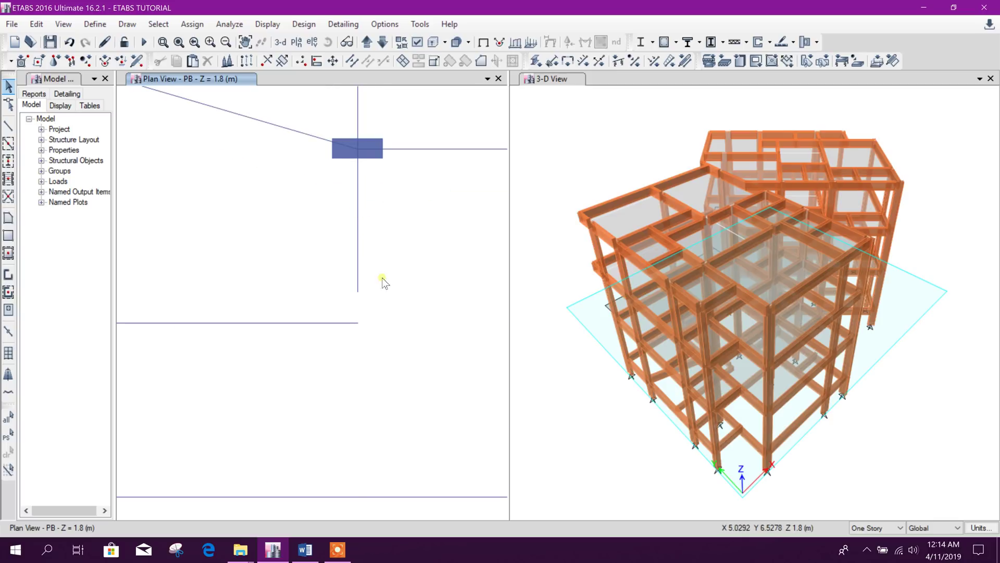
{"action": "scroll", "coordinate": [386, 293], "scroll_direction": "down", "scroll_amount": 4}
{"action": "scroll", "coordinate": [371, 290], "scroll_direction": "up", "scroll_amount": 4}
{"action": "left_click", "coordinate": [365, 276]}
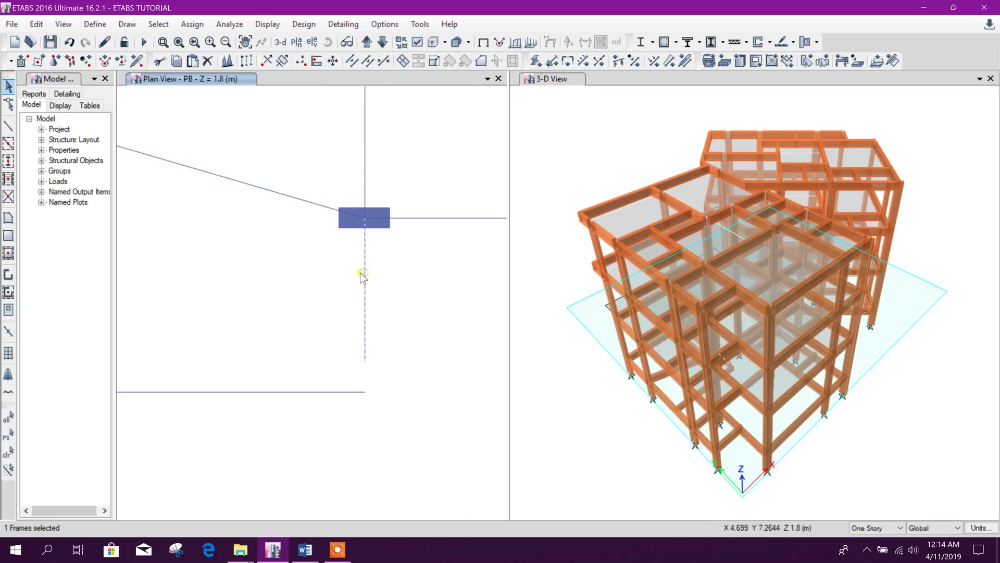
{"action": "left_click", "coordinate": [281, 62]}
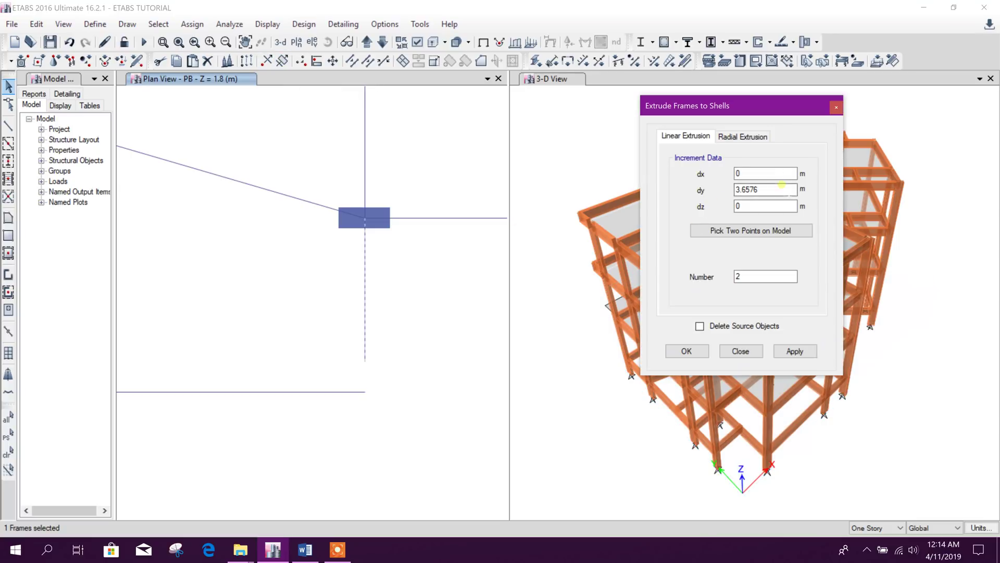
{"action": "left_click", "coordinate": [743, 135]}
{"action": "double_click", "coordinate": [739, 174]}
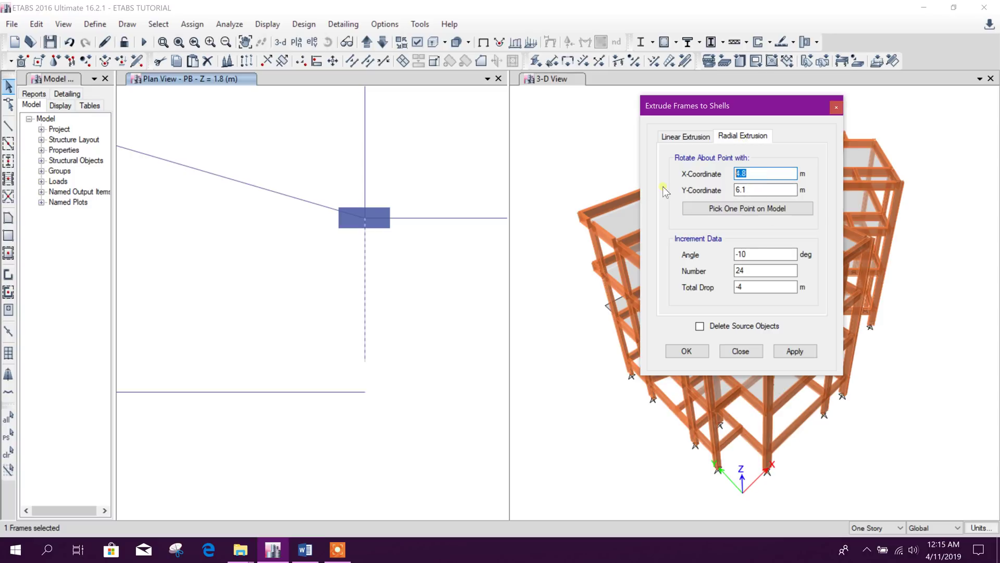
{"action": "left_click", "coordinate": [733, 209]}
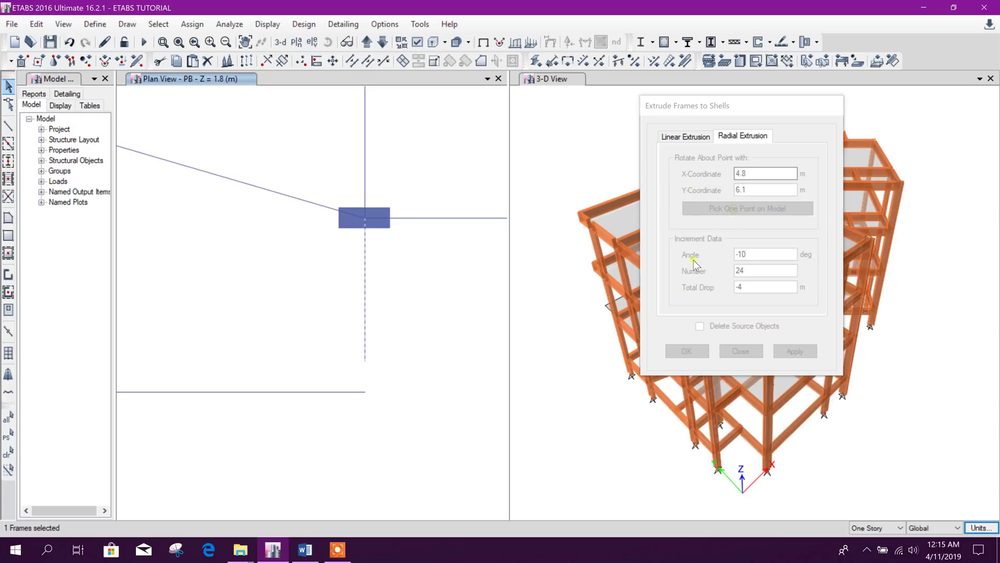
{"action": "left_click", "coordinate": [367, 393]}
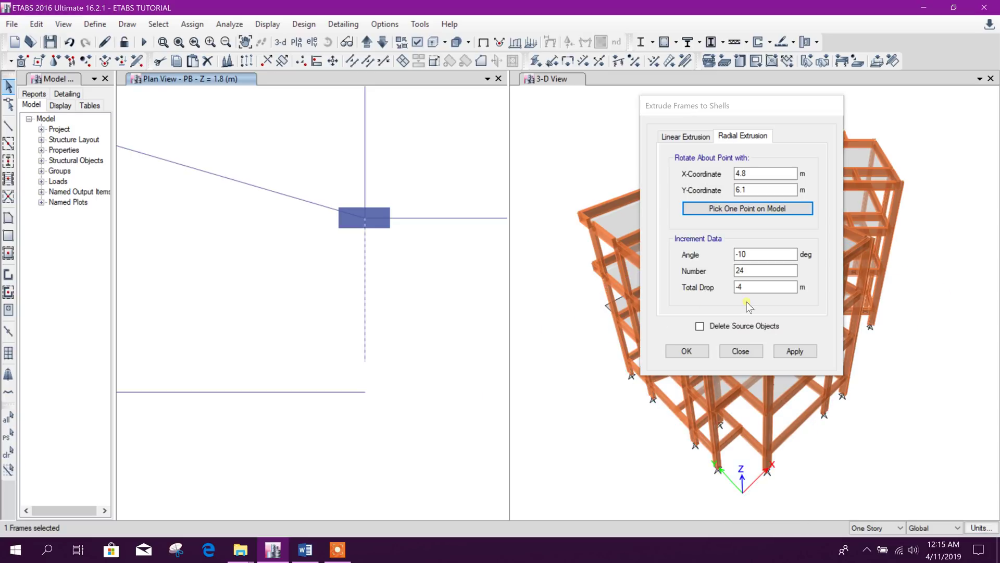
Step: Radially extrude the frame into shells with angle -10 degrees, number 24 and total drop -4 m, deleting the source objects
{"action": "double_click", "coordinate": [738, 255]}
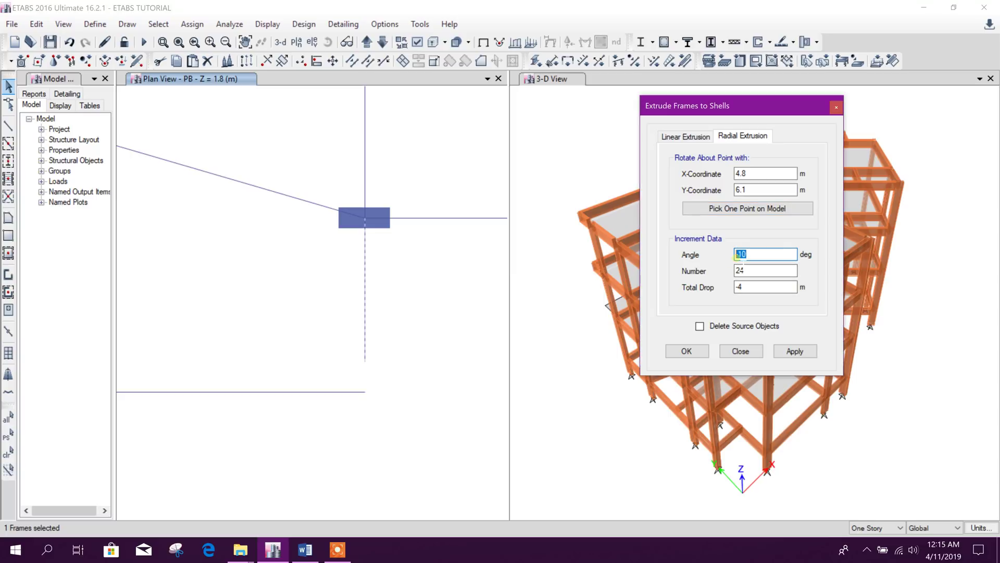
{"action": "double_click", "coordinate": [750, 255]}
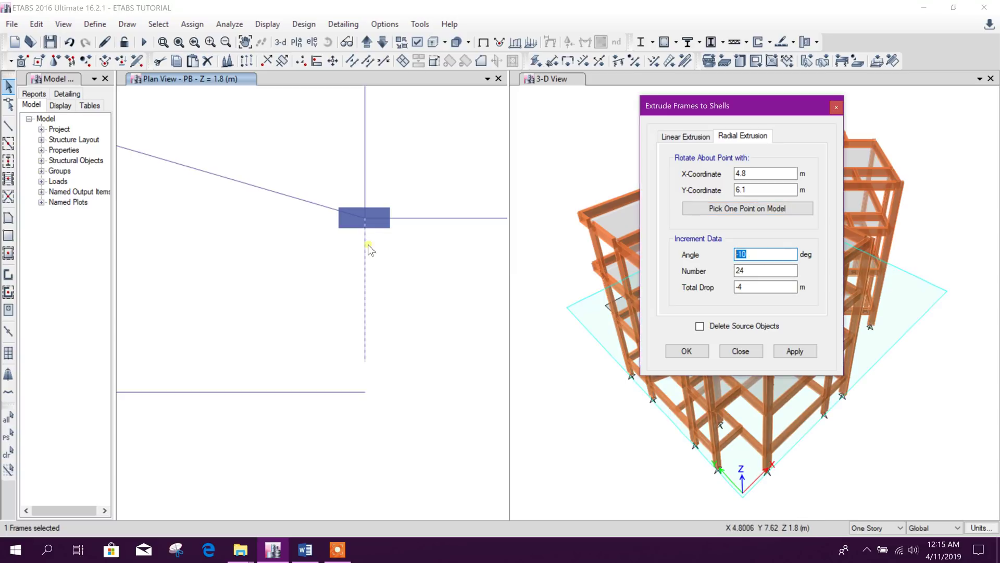
{"action": "left_click", "coordinate": [756, 256]}
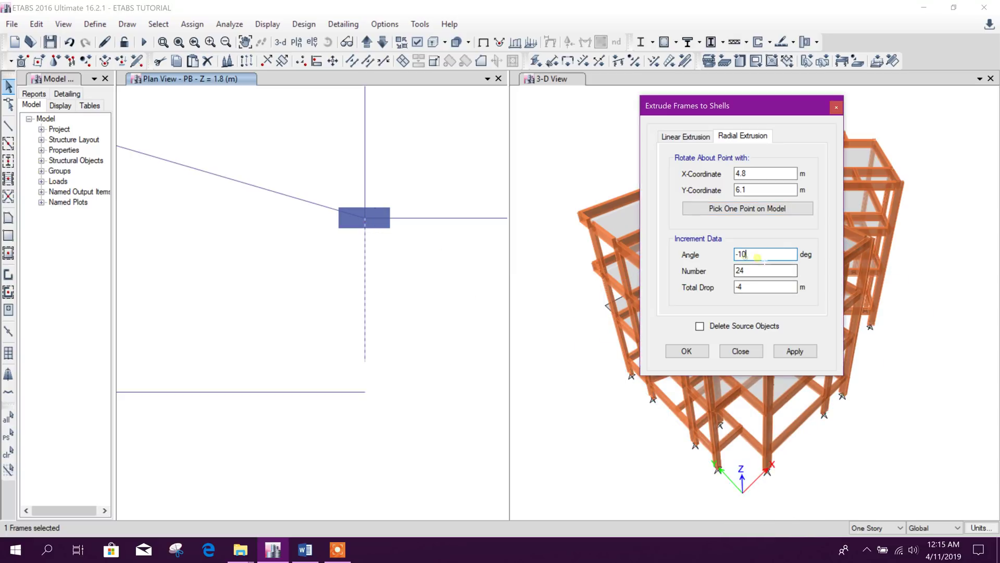
{"action": "left_click", "coordinate": [739, 255]}
{"action": "left_click", "coordinate": [755, 271]}
{"action": "left_click_drag", "start_coordinate": [763, 251], "coordinate": [721, 275]}
{"action": "left_click", "coordinate": [749, 286]}
{"action": "left_click", "coordinate": [753, 253]}
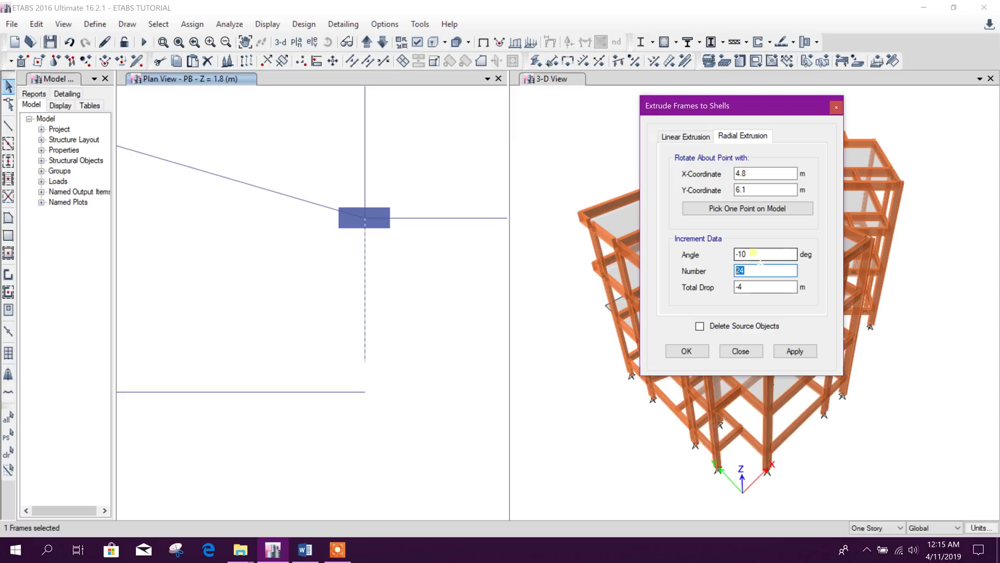
{"action": "left_click", "coordinate": [745, 288]}
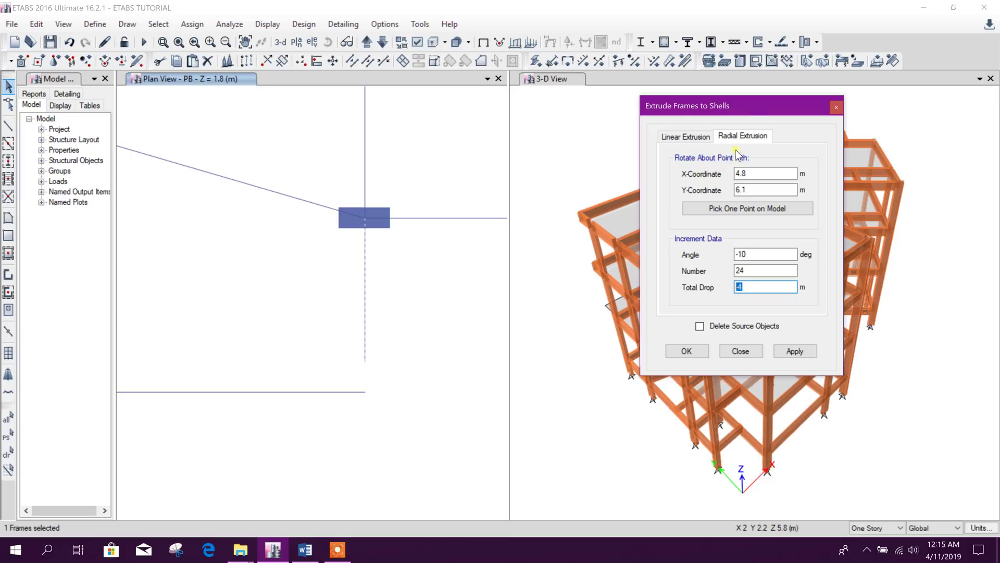
{"action": "left_click_drag", "start_coordinate": [750, 106], "coordinate": [629, 99]}
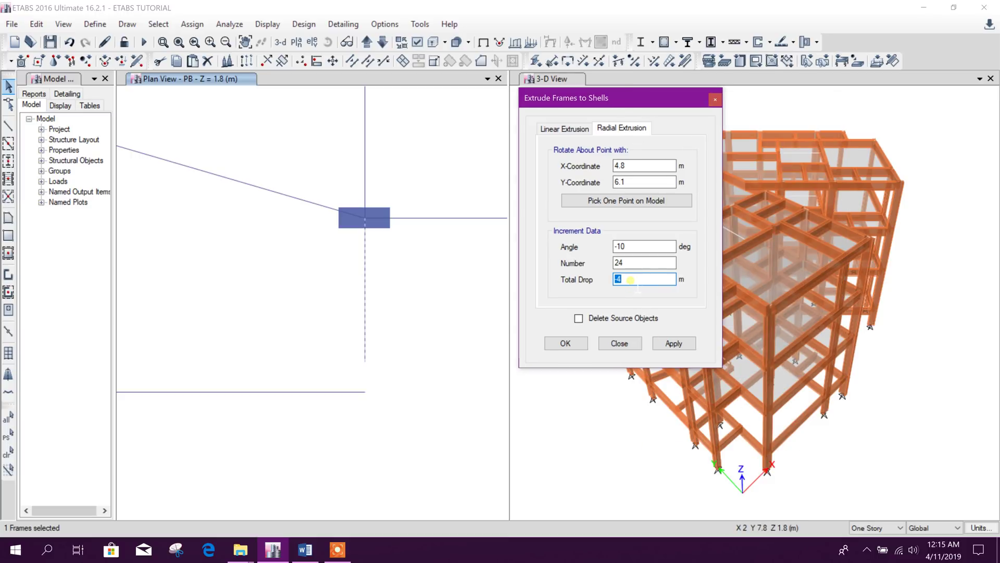
{"action": "type", "text": "-4"}
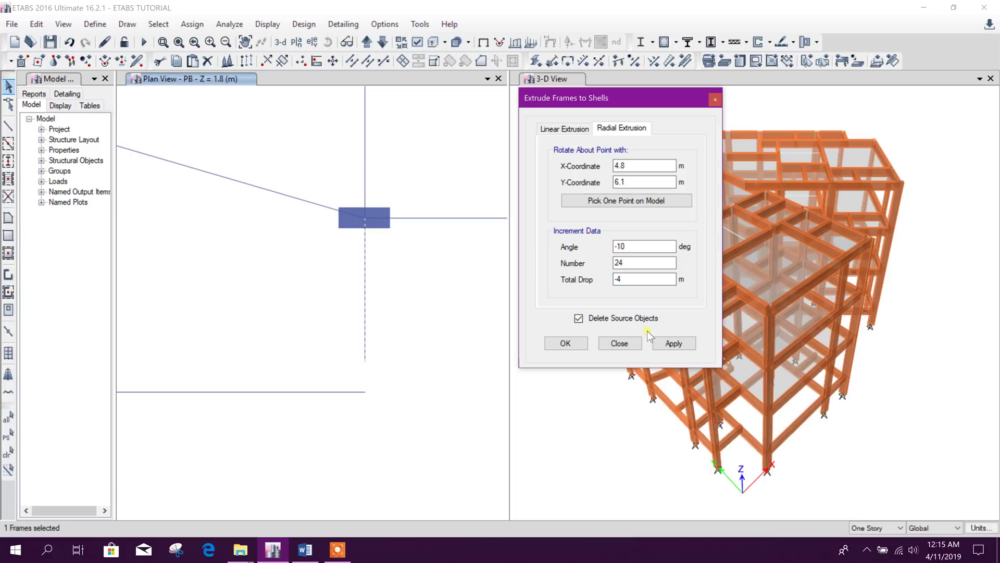
{"action": "left_click", "coordinate": [673, 344]}
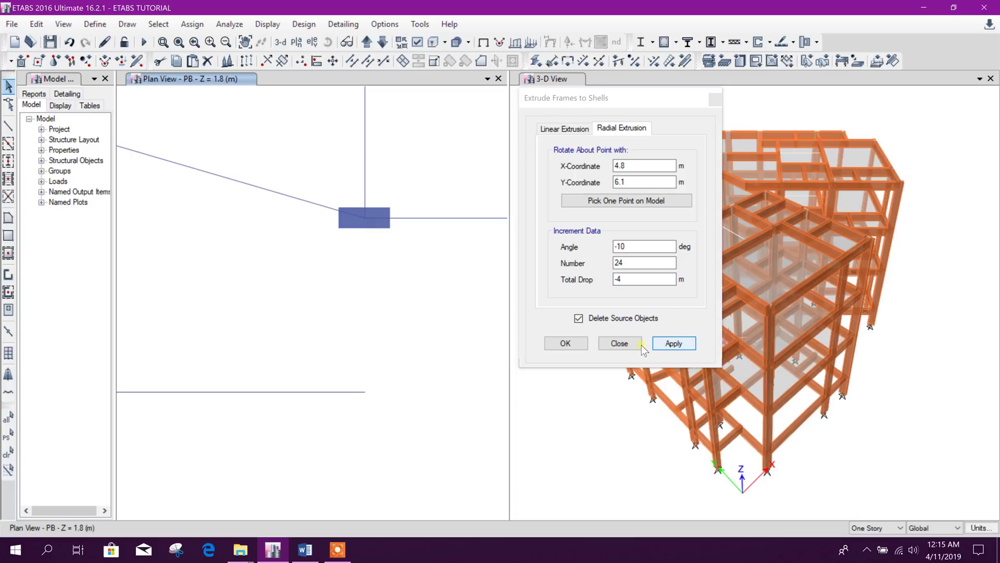
Step: Show the GF ROOF story in the second view and switch it to 3-D around the spiral stair shells
{"action": "left_click", "coordinate": [626, 345]}
{"action": "middle_click_drag", "start_coordinate": [668, 408], "coordinate": [699, 401]}
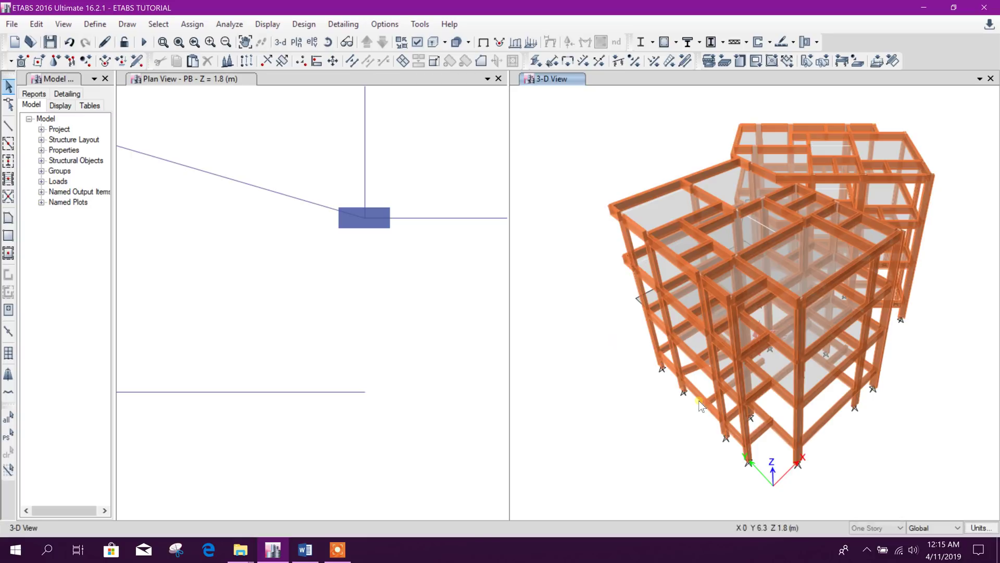
{"action": "left_click", "coordinate": [297, 41]}
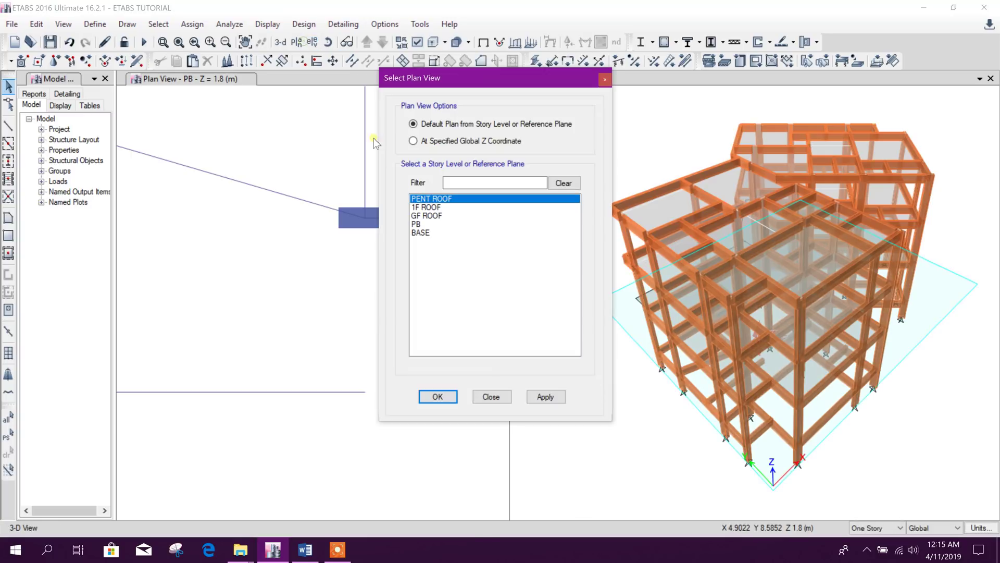
{"action": "left_click", "coordinate": [437, 215]}
{"action": "left_click", "coordinate": [493, 396]}
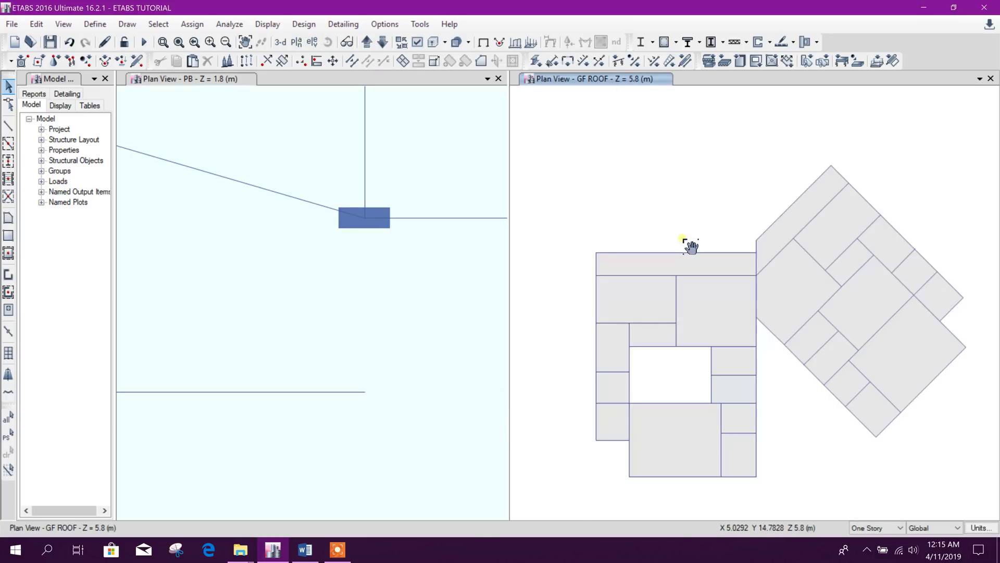
{"action": "left_click", "coordinate": [327, 42]}
{"action": "left_click_drag", "start_coordinate": [599, 395], "coordinate": [707, 287]}
{"action": "scroll", "coordinate": [776, 427], "scroll_direction": "up", "scroll_amount": 5}
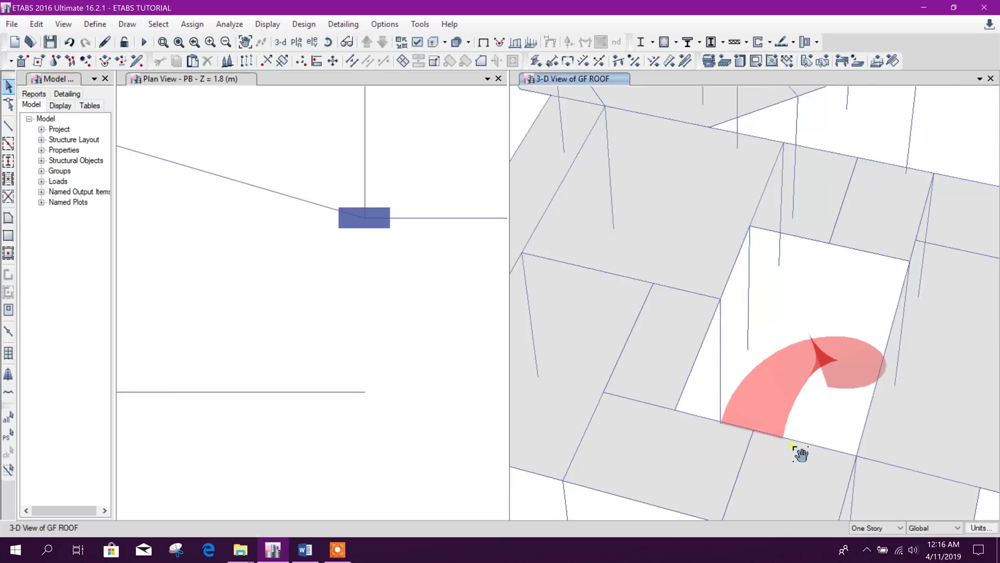
Step: Select all the radially extruded shells of the spiral stair inside the building opening
{"action": "scroll", "coordinate": [801, 455], "scroll_direction": "down", "scroll_amount": 5}
{"action": "left_click_drag", "start_coordinate": [883, 414], "coordinate": [717, 337]}
{"action": "scroll", "coordinate": [709, 334], "scroll_direction": "up", "scroll_amount": 6}
{"action": "scroll", "coordinate": [745, 344], "scroll_direction": "down", "scroll_amount": 3}
{"action": "scroll", "coordinate": [777, 333], "scroll_direction": "up", "scroll_amount": 1}
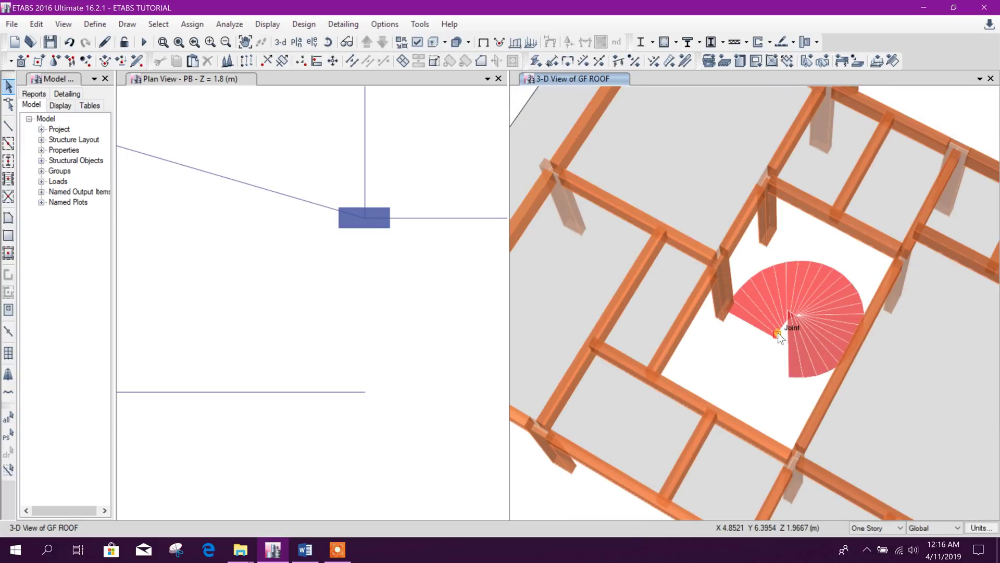
{"action": "left_click", "coordinate": [749, 332]}
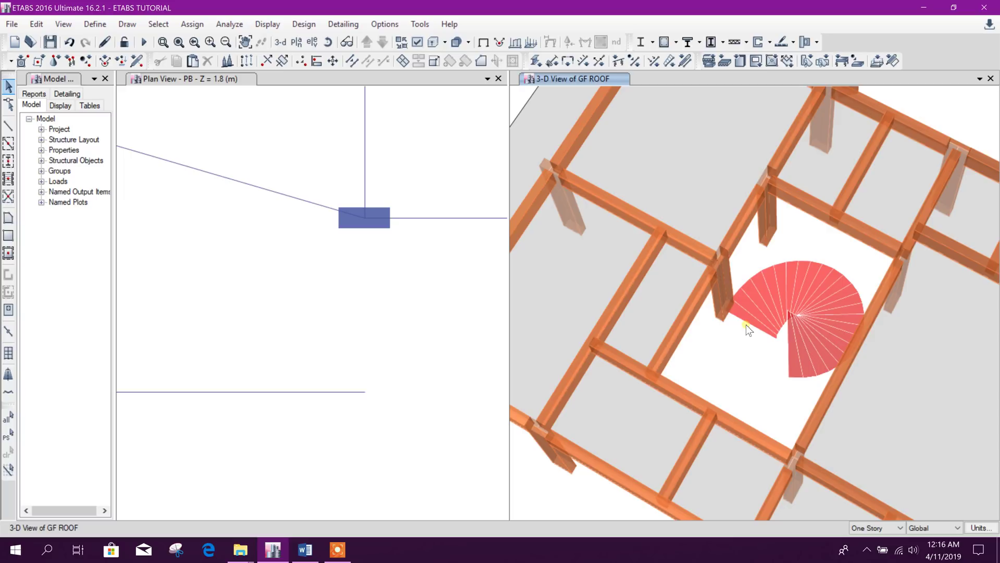
{"action": "left_click", "coordinate": [746, 324]}
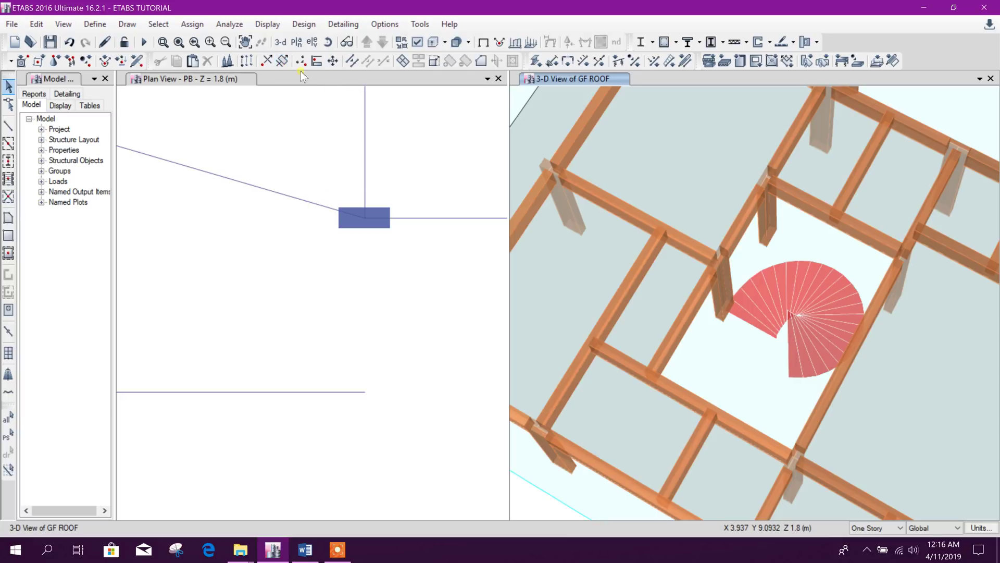
{"action": "left_click", "coordinate": [633, 329]}
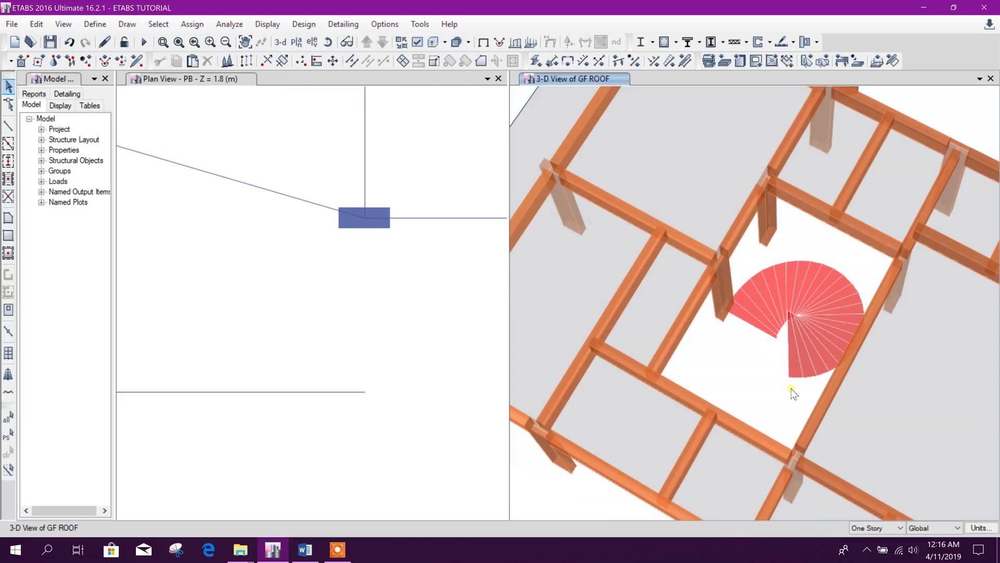
{"action": "left_click_drag", "start_coordinate": [765, 311], "coordinate": [766, 308]}
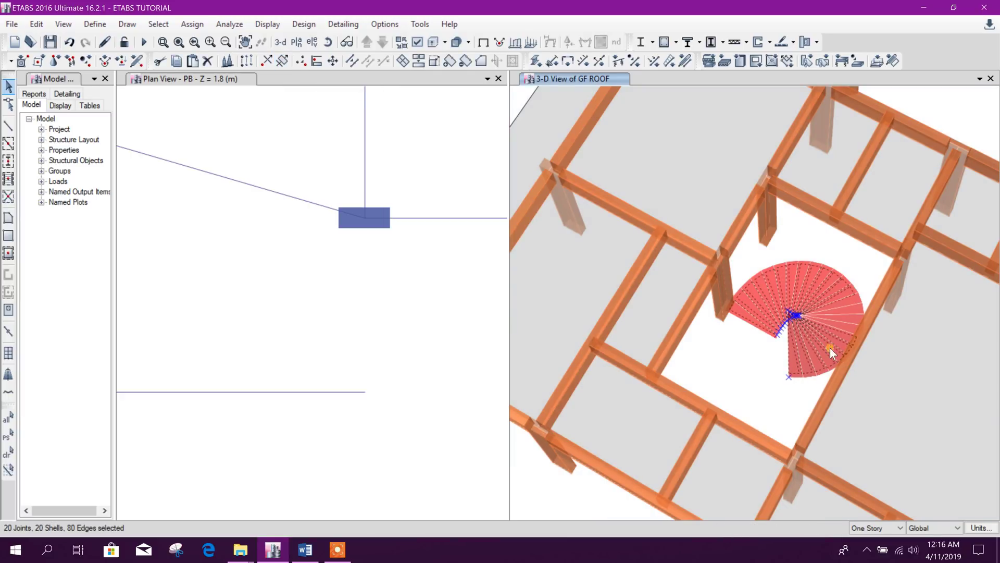
{"action": "left_click_drag", "start_coordinate": [808, 318], "coordinate": [809, 319]}
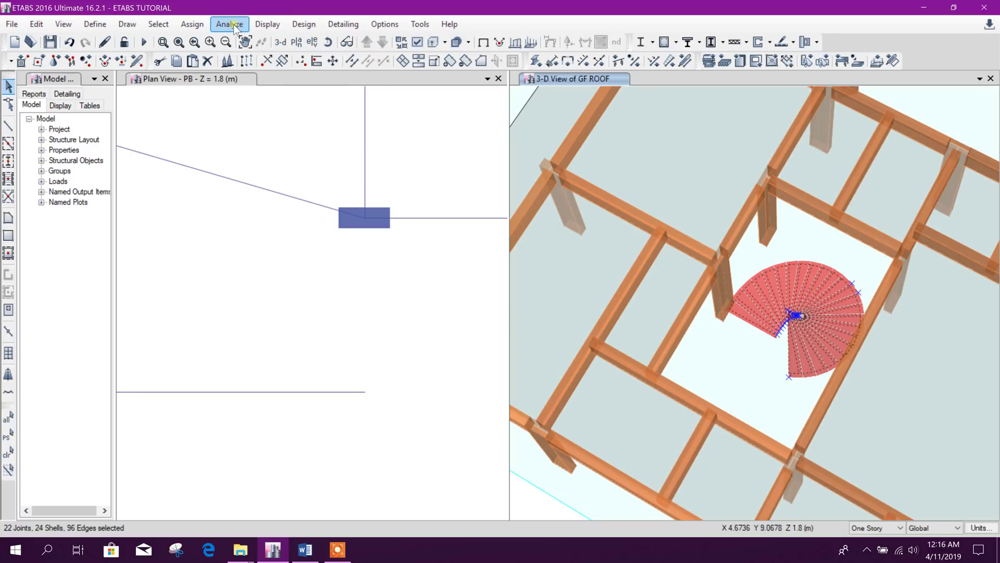
Step: Assign the slab section S20 to the selected stair shells
{"action": "left_click", "coordinate": [192, 24]}
{"action": "mouse_move", "coordinate": [221, 80]}
{"action": "left_click", "coordinate": [385, 77]}
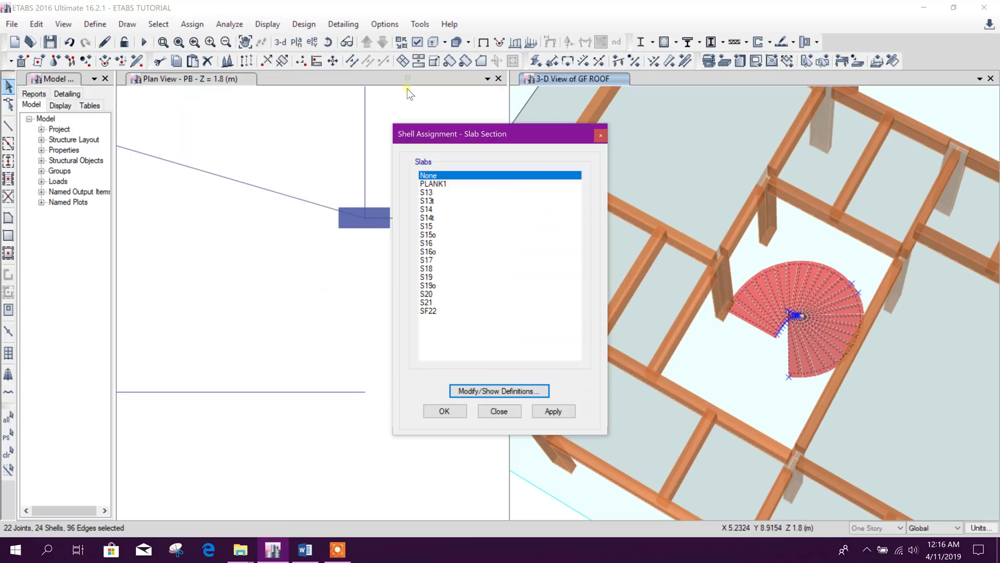
{"action": "left_click", "coordinate": [433, 297]}
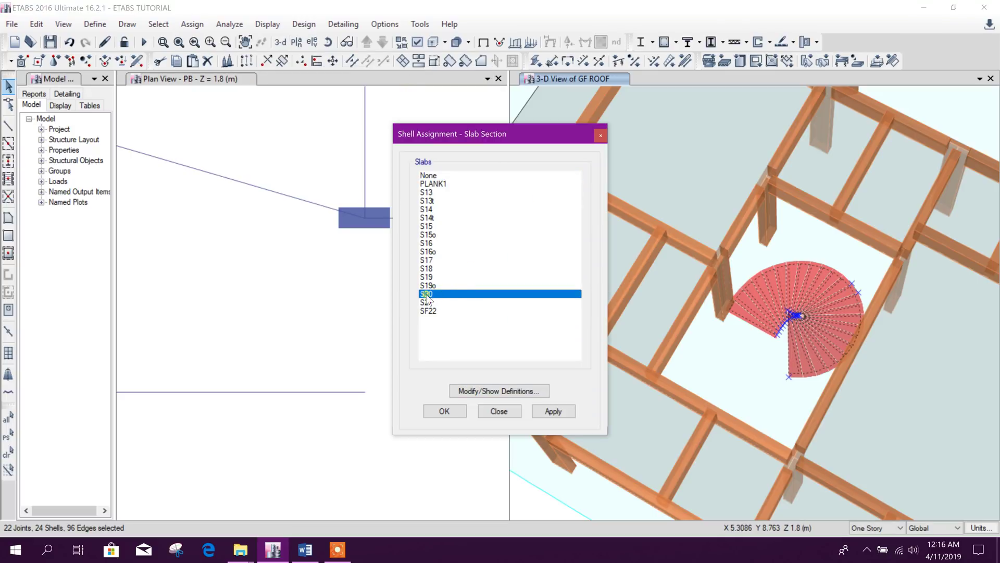
{"action": "left_click", "coordinate": [554, 411]}
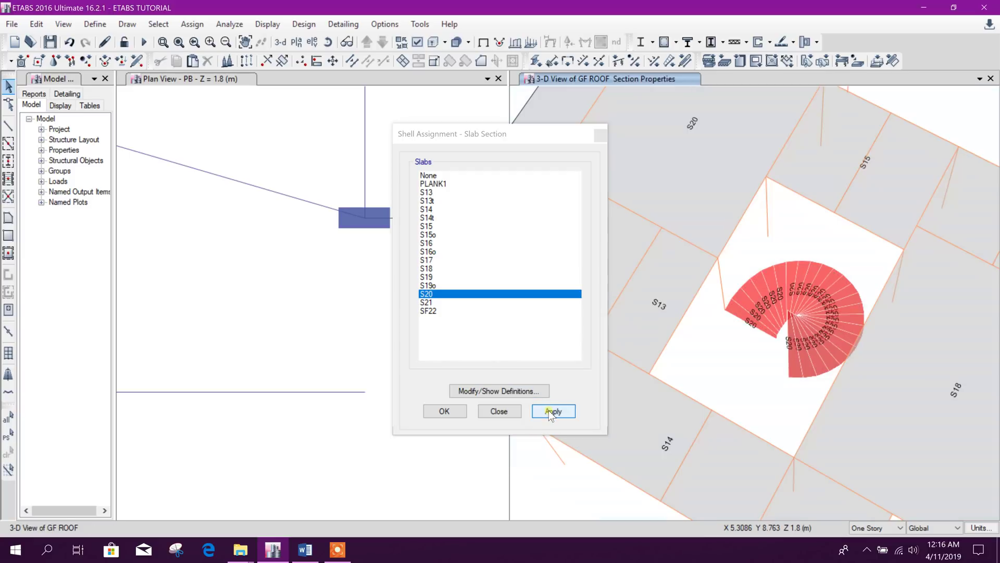
{"action": "left_click", "coordinate": [499, 411]}
Step: Delete the free-ended horizontal beam in the PB plan and move the plan view up to GF ROOF
{"action": "left_click", "coordinate": [322, 324]}
{"action": "middle_click_drag", "start_coordinate": [321, 324], "coordinate": [373, 308]}
{"action": "scroll", "coordinate": [373, 307], "scroll_direction": "down", "scroll_amount": 5}
{"action": "middle_click_drag", "start_coordinate": [370, 359], "coordinate": [372, 336]}
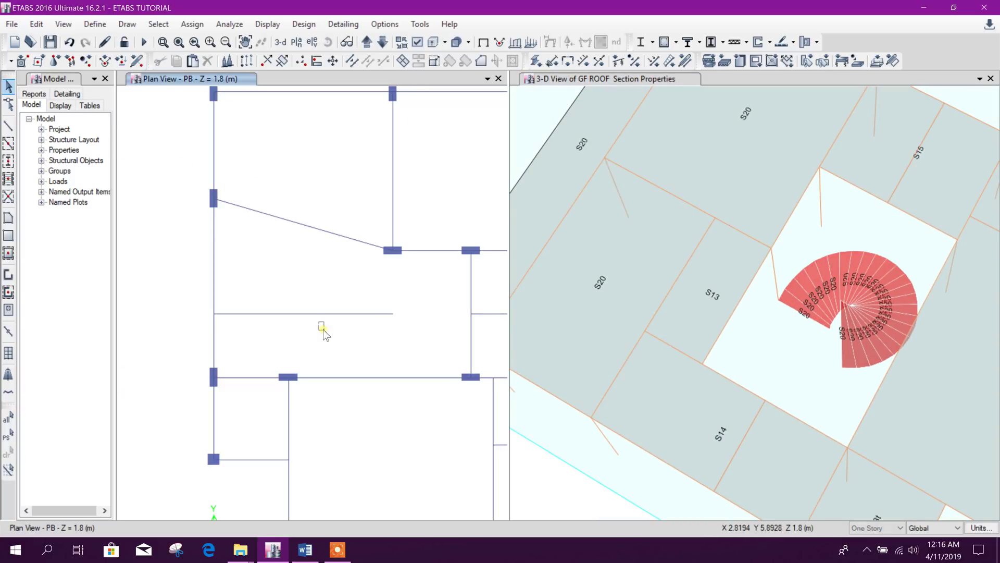
{"action": "left_click", "coordinate": [312, 313]}
{"action": "key", "text": "Delete"}
{"action": "middle_click_drag", "start_coordinate": [315, 285], "coordinate": [309, 254]}
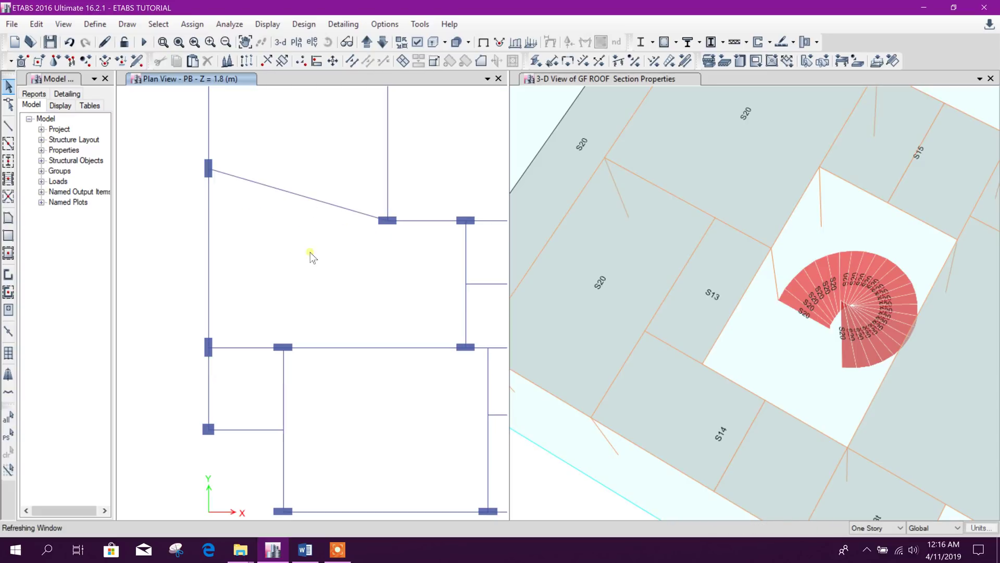
{"action": "left_click", "coordinate": [366, 43]}
{"action": "middle_click_drag", "start_coordinate": [372, 335], "coordinate": [373, 311]}
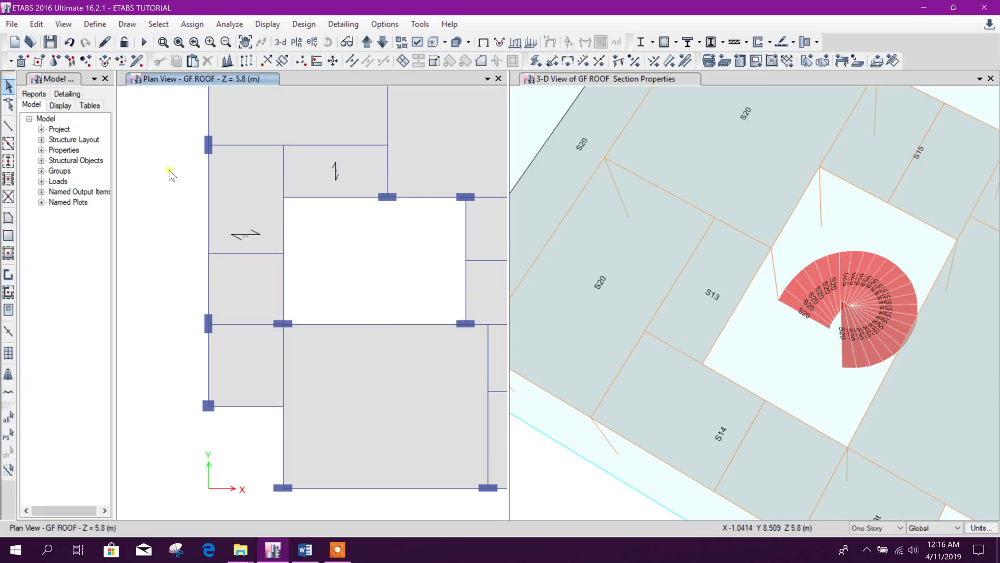
Step: Try to draw a DECK1 floor area between the stair's top edge and the upper beam of the opening
{"action": "left_click", "coordinate": [8, 219]}
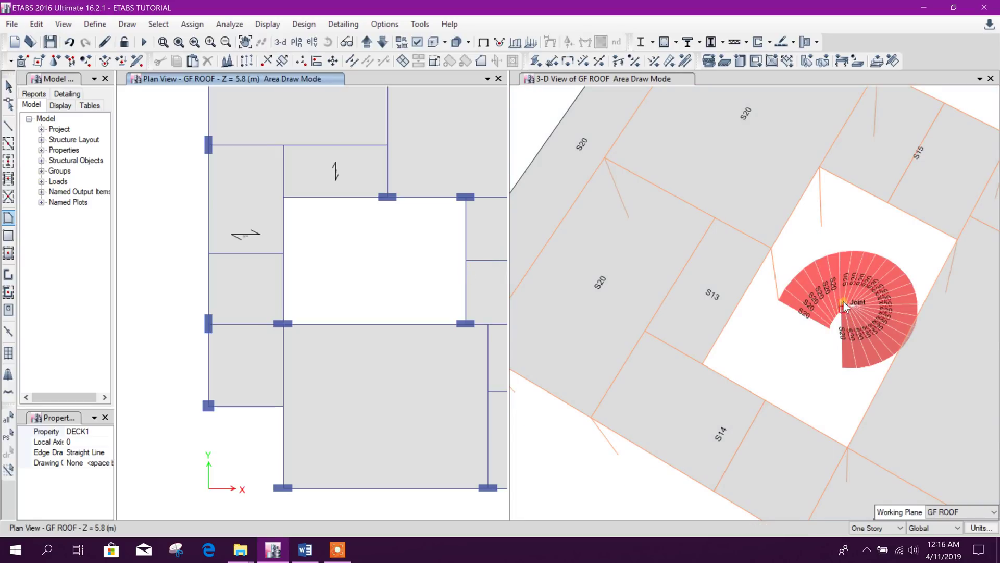
{"action": "scroll", "coordinate": [842, 303], "scroll_direction": "up", "scroll_amount": 3}
{"action": "left_click", "coordinate": [836, 298]}
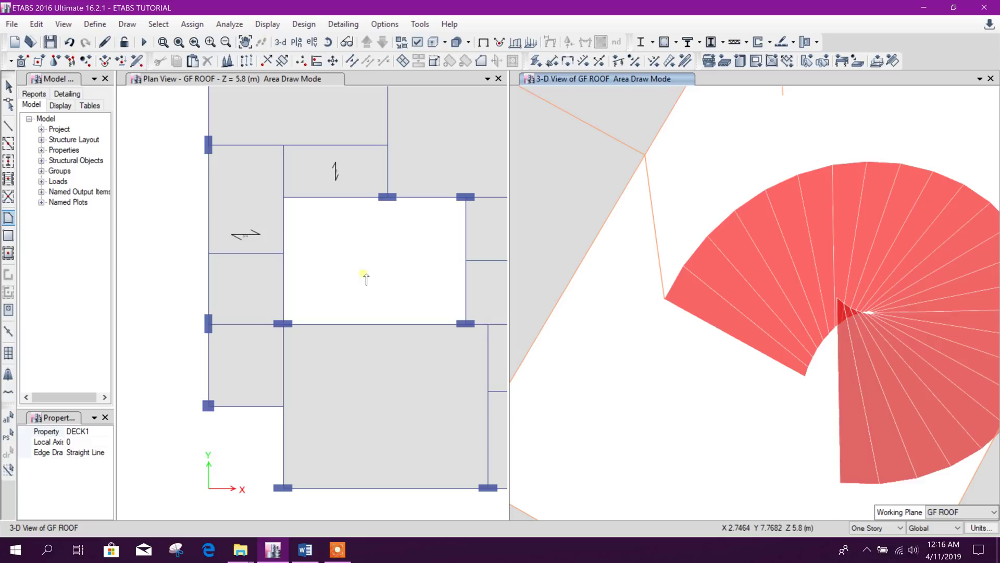
{"action": "middle_click_drag", "start_coordinate": [364, 277], "coordinate": [357, 312]}
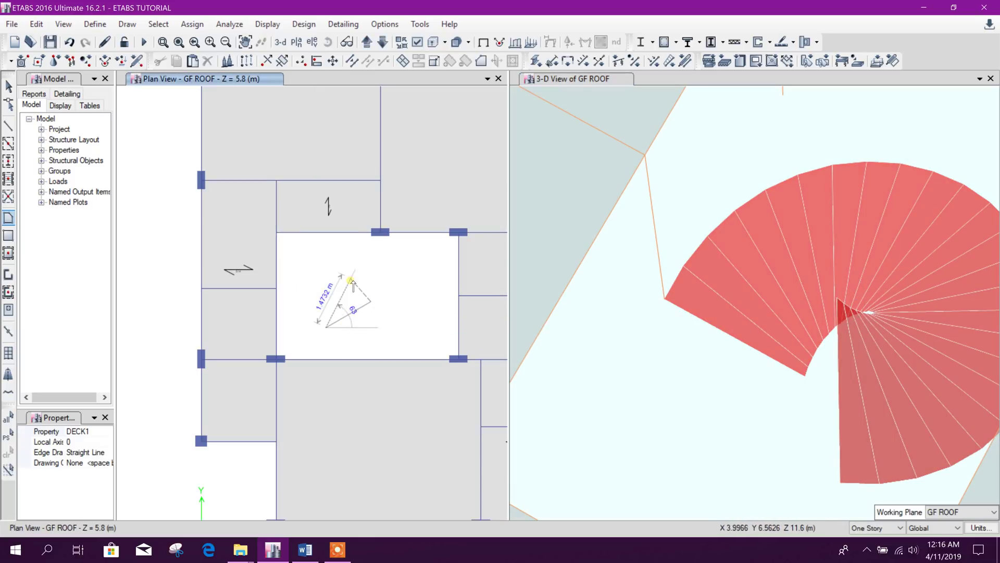
{"action": "left_click", "coordinate": [127, 24]}
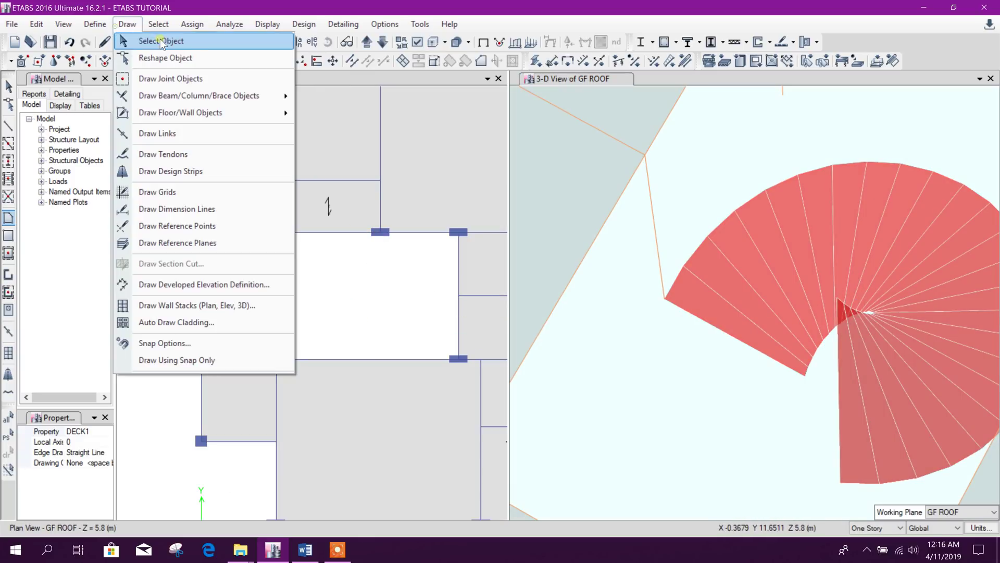
{"action": "left_click", "coordinate": [185, 344]}
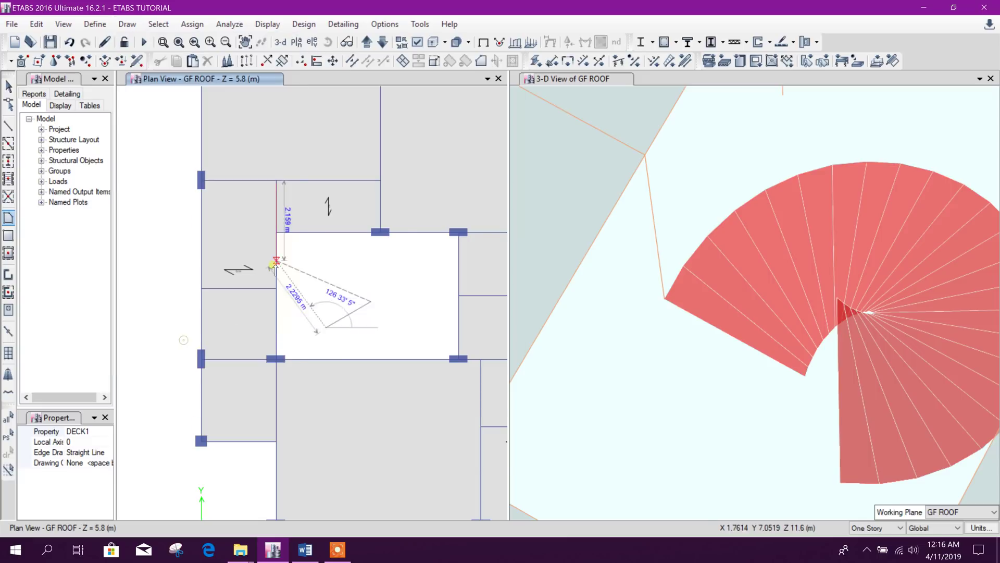
{"action": "left_click", "coordinate": [541, 442]}
{"action": "left_click", "coordinate": [370, 301]}
{"action": "scroll", "coordinate": [367, 234], "scroll_direction": "up", "scroll_amount": 4}
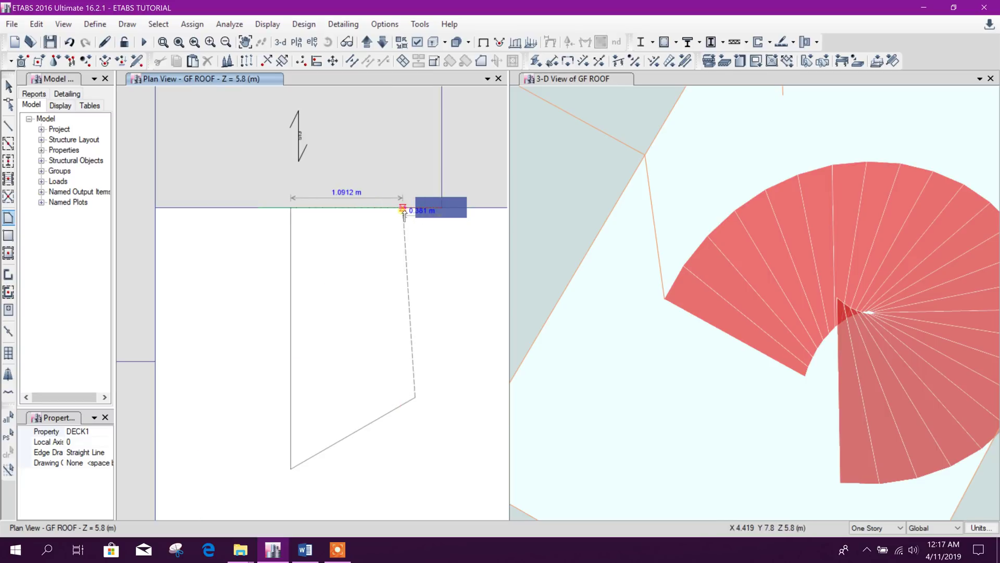
{"action": "key", "text": "Return"}
{"action": "key", "text": "Escape"}
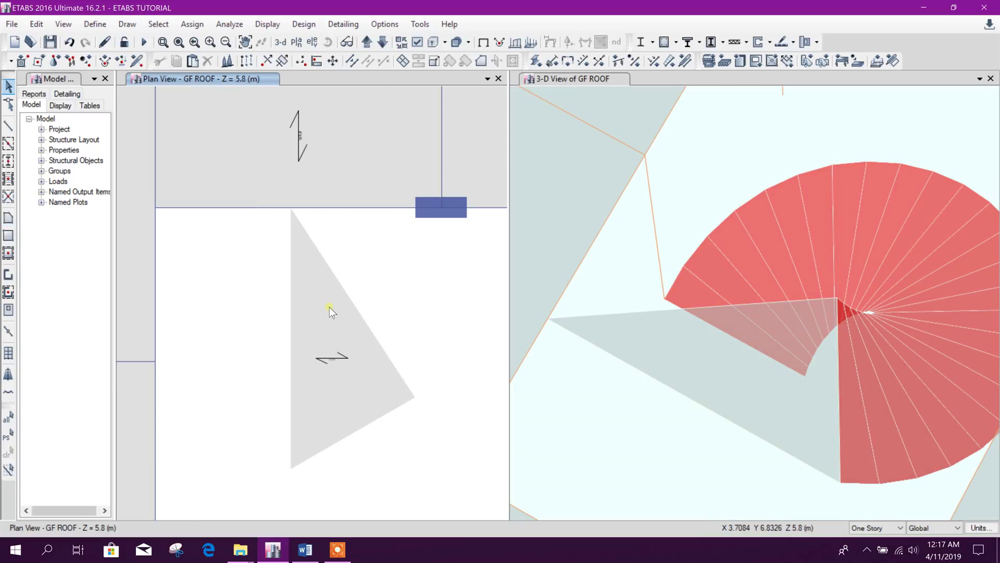
Step: Draw an S16 floor area from the stair's top edge to the opening's upper beam, its upper-left corner and the lower-left column
{"action": "left_click", "coordinate": [9, 219]}
{"action": "left_click", "coordinate": [107, 432]}
{"action": "scroll", "coordinate": [83, 487], "scroll_direction": "down", "scroll_amount": 2}
{"action": "left_click", "coordinate": [45, 475]}
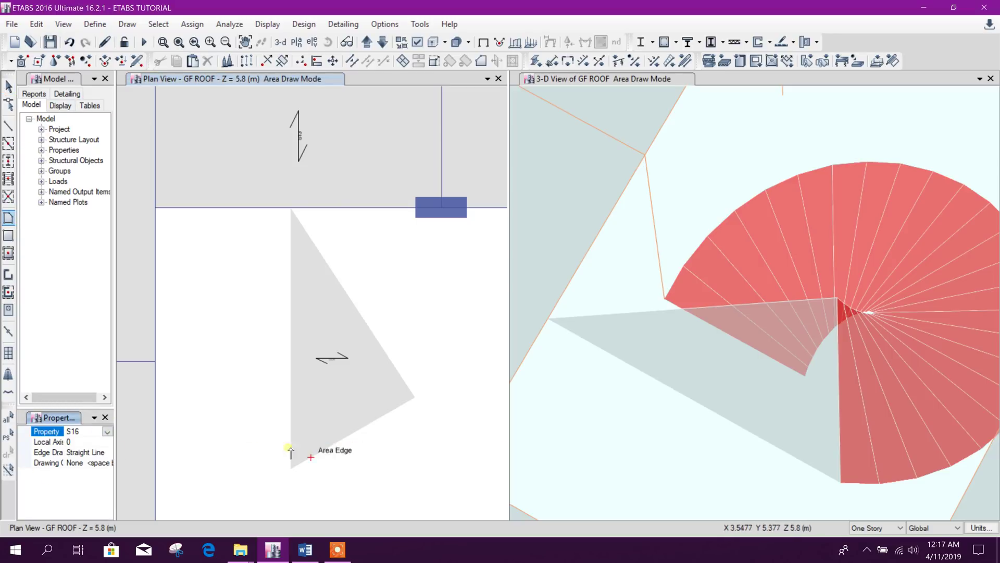
{"action": "left_click", "coordinate": [290, 468]}
{"action": "left_click", "coordinate": [411, 399]}
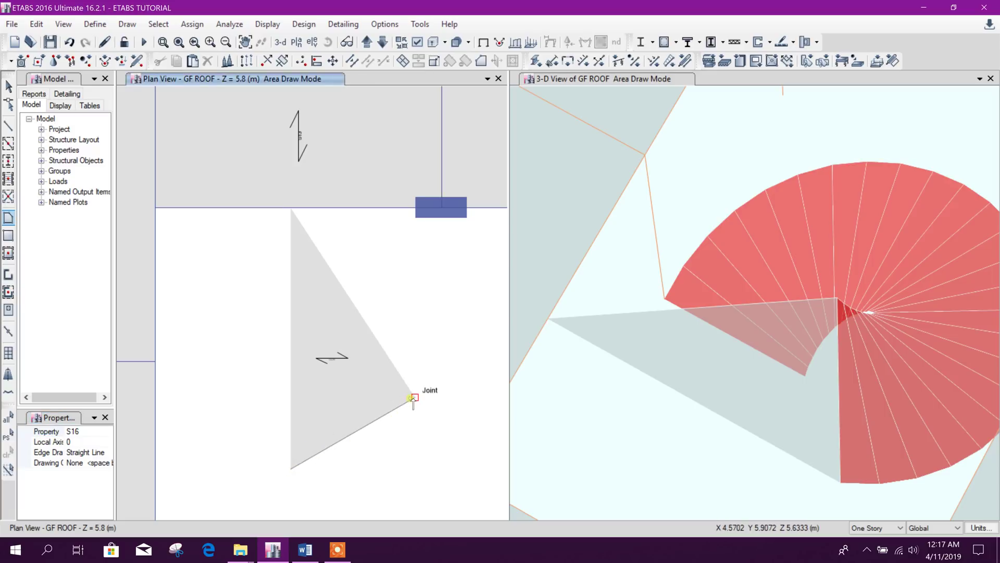
{"action": "left_click", "coordinate": [415, 208]}
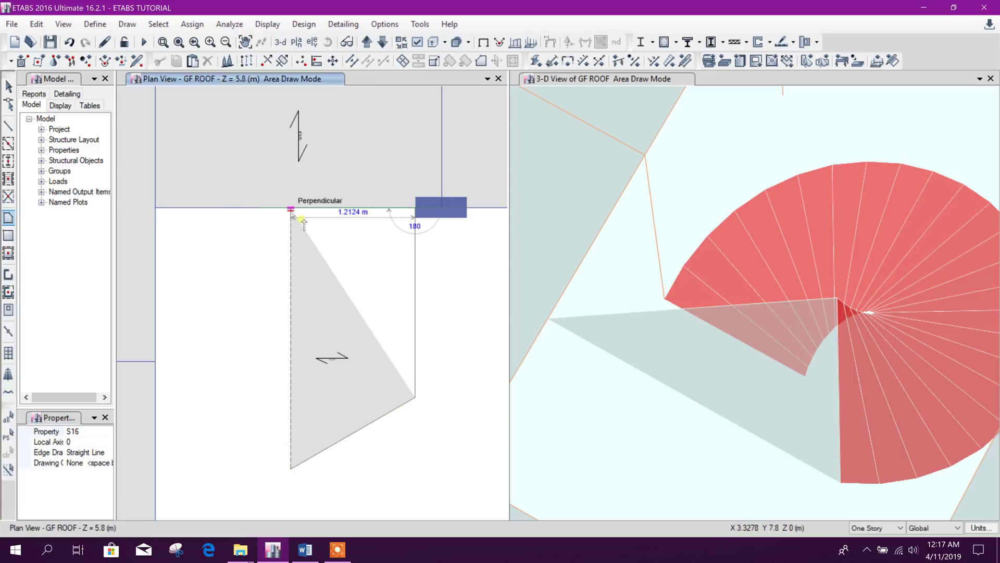
{"action": "left_click", "coordinate": [156, 208]}
{"action": "middle_click_drag", "start_coordinate": [178, 452], "coordinate": [199, 311]}
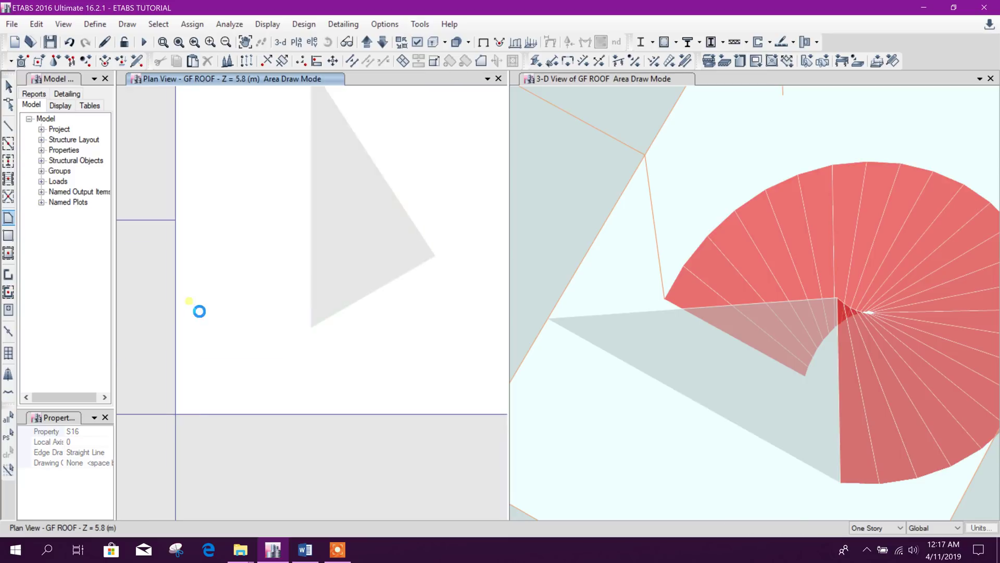
{"action": "left_click", "coordinate": [180, 410]}
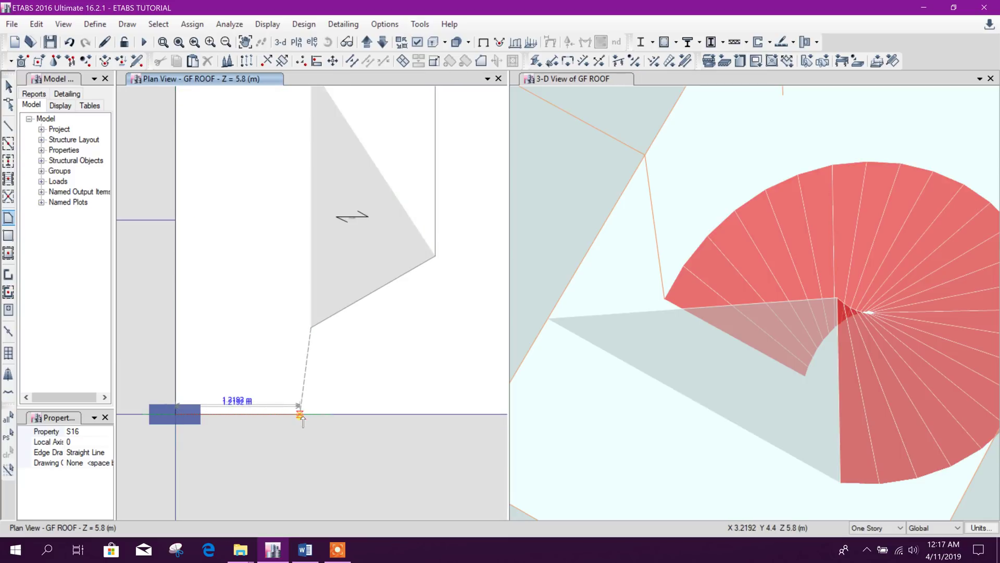
{"action": "double_click", "coordinate": [313, 328]}
{"action": "key", "text": "Escape"}
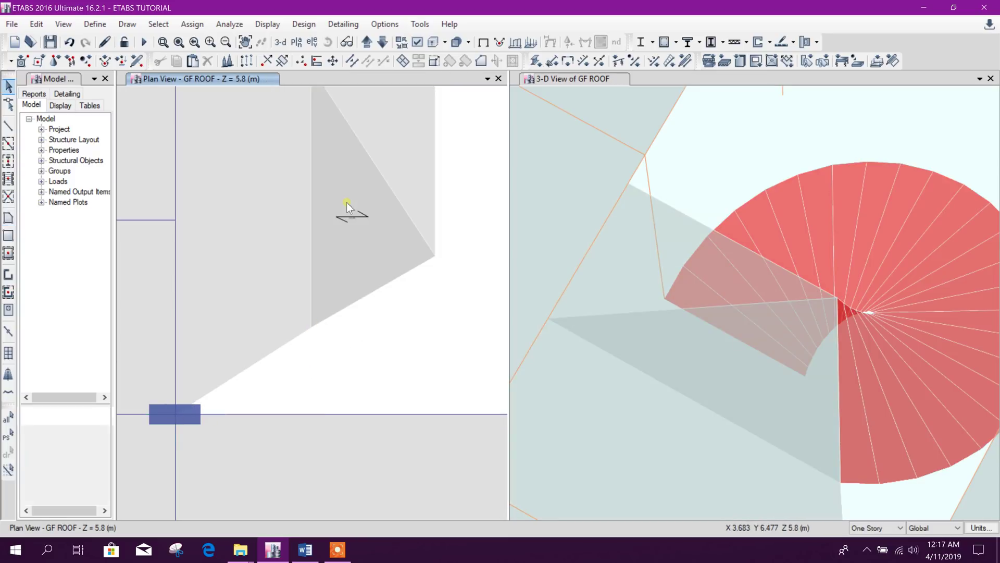
Step: Delete the triangular DECK1 floor area overlapping the S16 slab
{"action": "left_click", "coordinate": [347, 202]}
{"action": "key", "text": "Delete"}
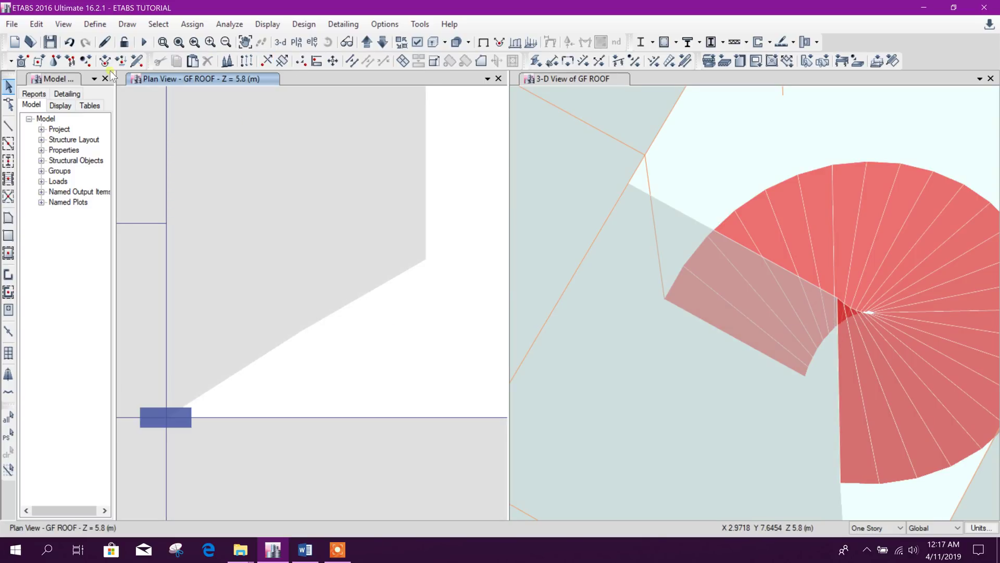
{"action": "left_click", "coordinate": [8, 218]}
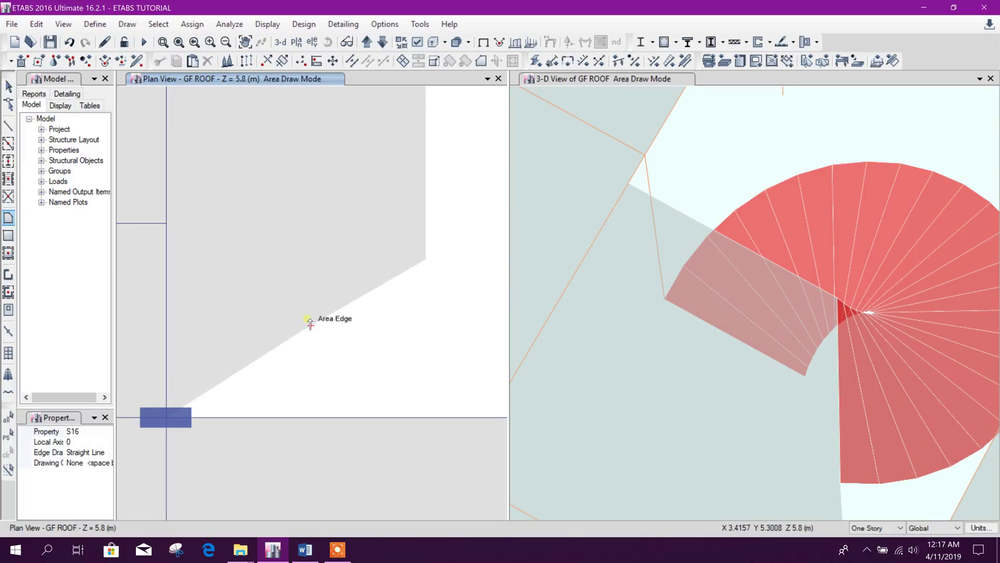
{"action": "left_click", "coordinate": [301, 331]}
{"action": "left_click", "coordinate": [166, 417]}
{"action": "key", "text": "Escape"}
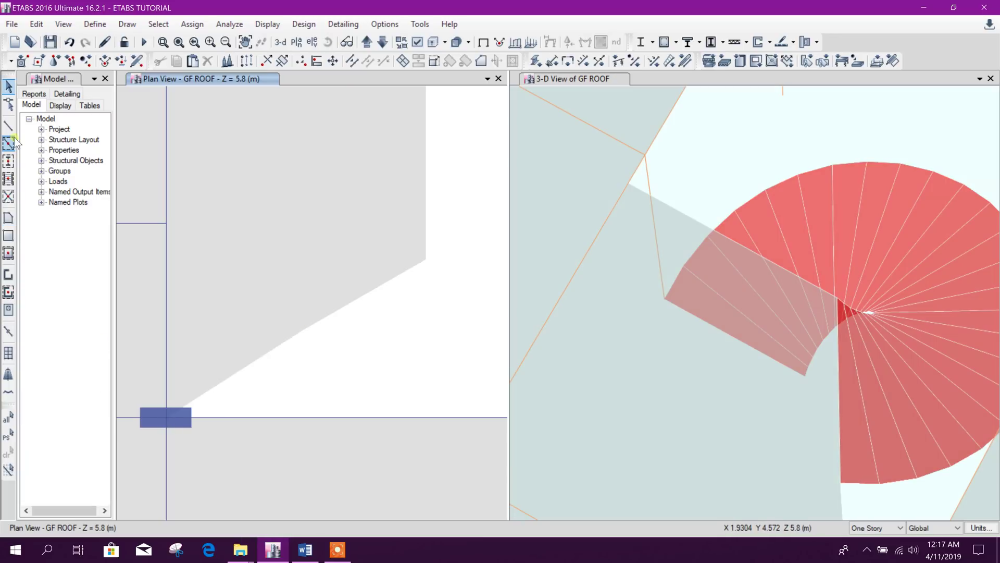
Step: Draw a triangular S16 floor area between the landing slab's slanted edge, the opening's lower-left column and the lower beam
{"action": "left_click", "coordinate": [8, 217]}
{"action": "left_click", "coordinate": [166, 417]}
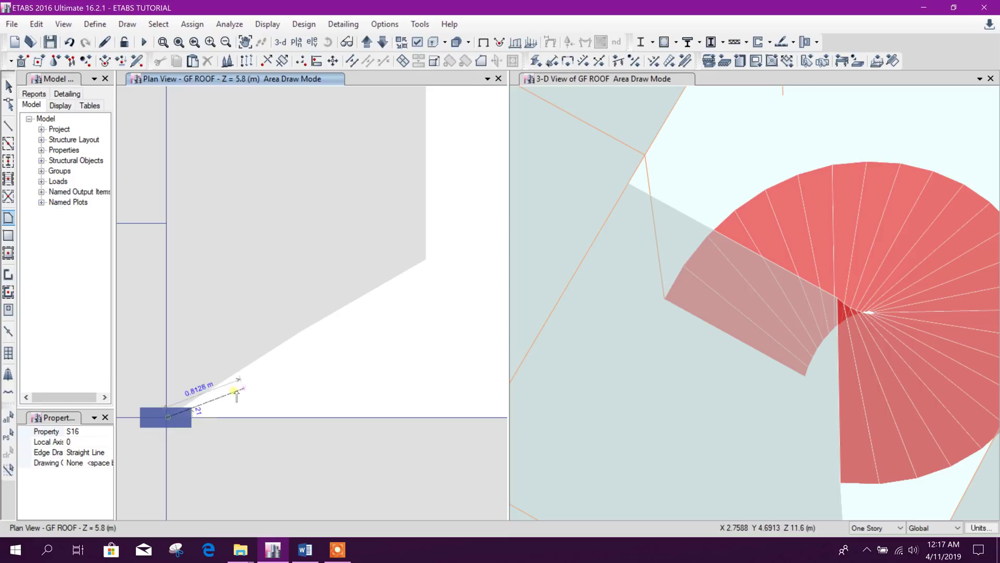
{"action": "left_click", "coordinate": [302, 332]}
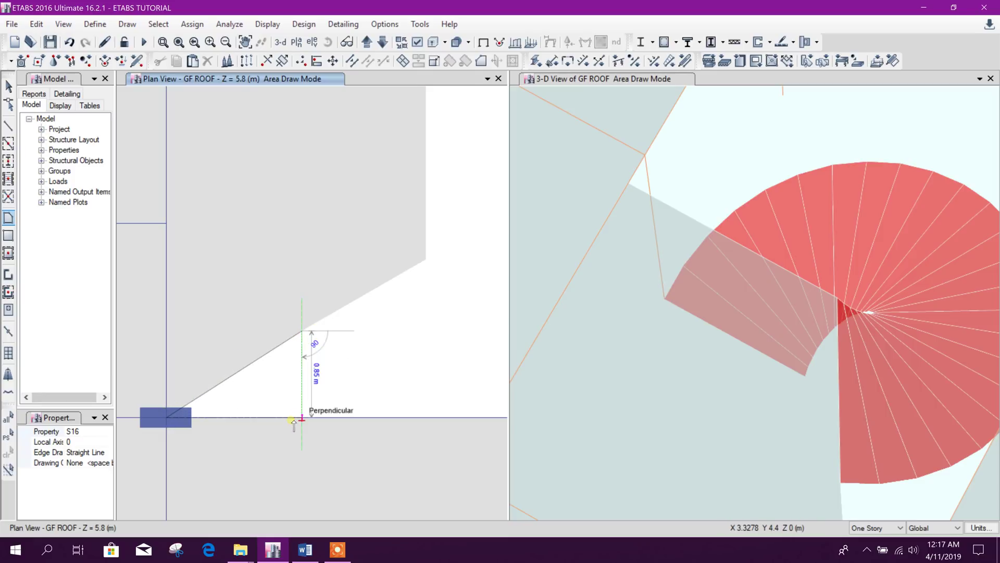
{"action": "left_click", "coordinate": [313, 418]}
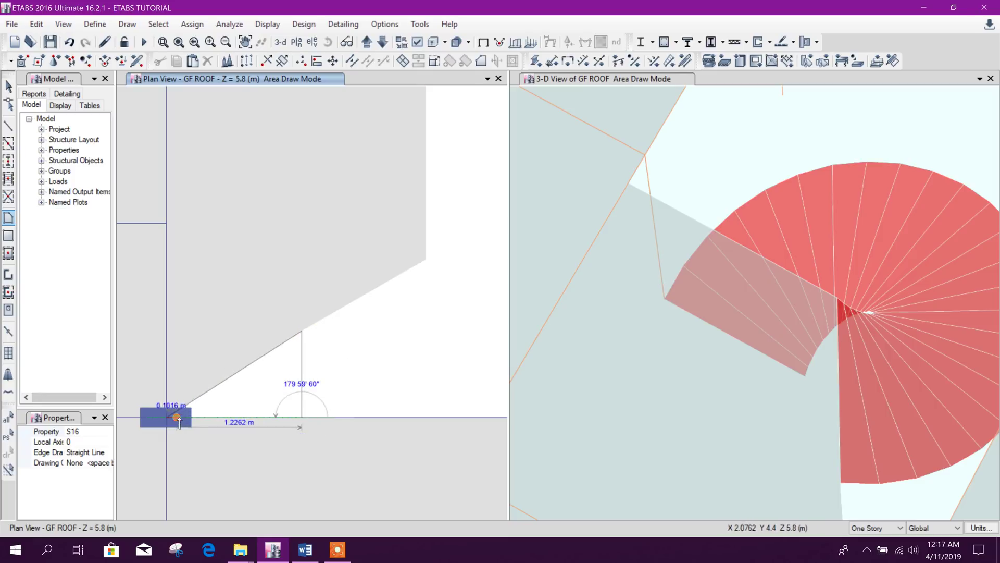
{"action": "left_click", "coordinate": [170, 419]}
{"action": "key", "text": "Escape"}
Step: Examine how the landing slabs meet the spiral stair and the opening's beams in the 3-D view
{"action": "scroll", "coordinate": [719, 277], "scroll_direction": "down", "scroll_amount": 8}
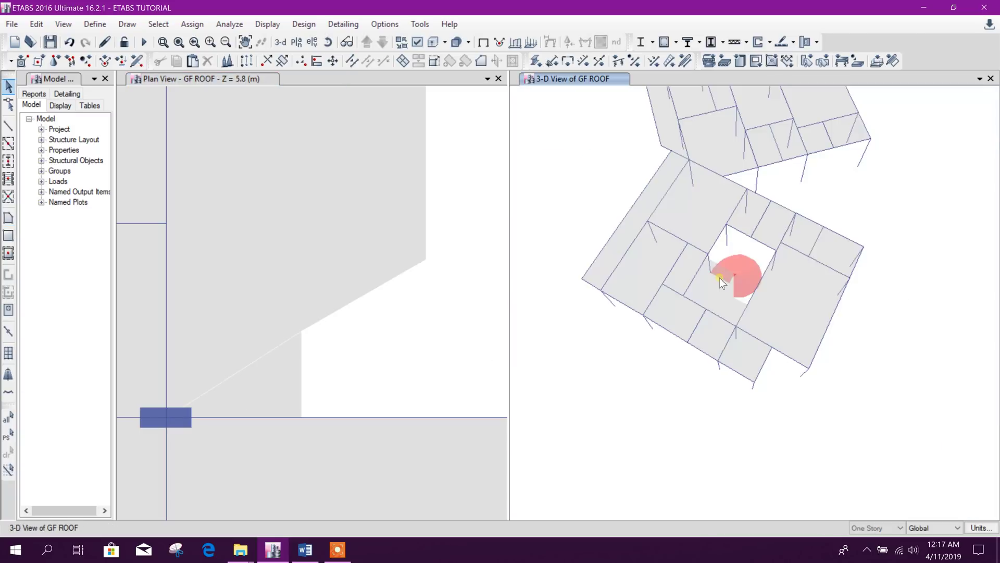
{"action": "scroll", "coordinate": [777, 337], "scroll_direction": "up", "scroll_amount": 8}
{"action": "mouse_move", "coordinate": [682, 259]}
{"action": "middle_mouse_down"}
{"action": "mouse_move", "coordinate": [794, 352]}
{"action": "mouse_move", "coordinate": [886, 409]}
{"action": "mouse_move", "coordinate": [750, 373]}
{"action": "middle_mouse_up"}
{"action": "middle_click_drag", "start_coordinate": [691, 191], "coordinate": [723, 314]}
{"action": "scroll", "coordinate": [727, 228], "scroll_direction": "down", "scroll_amount": 3}
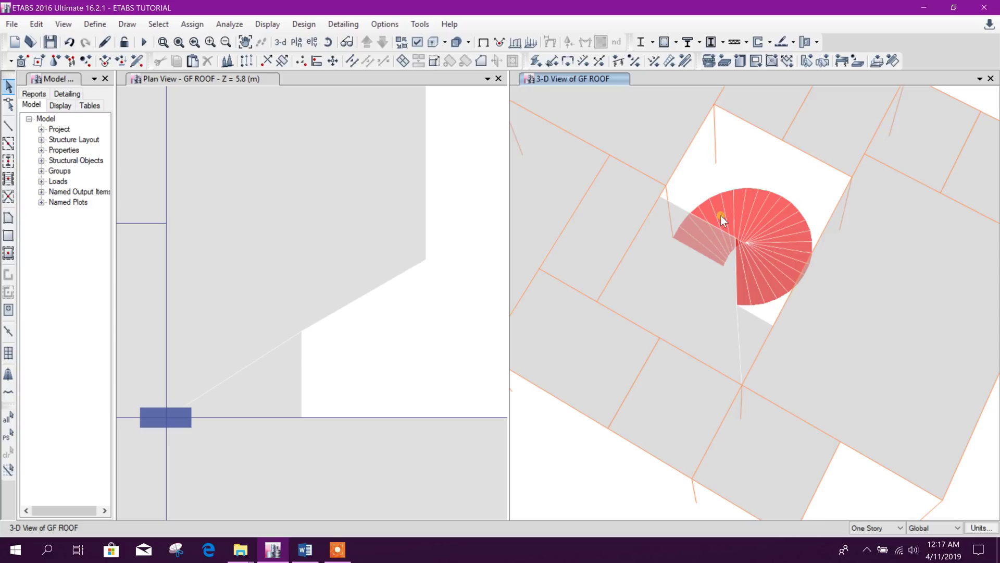
{"action": "middle_click_drag", "start_coordinate": [764, 235], "coordinate": [816, 237]}
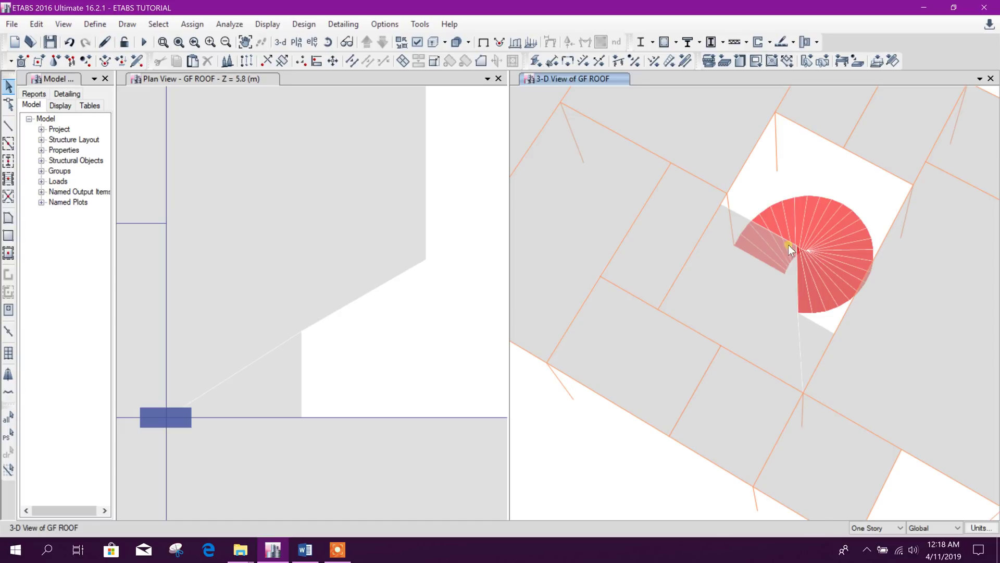
{"action": "middle_click_drag", "start_coordinate": [695, 299], "coordinate": [764, 304]}
Step: Divide the bottom edge beam at the lower middle column, breaking it at intersections with the selected frames and joints
{"action": "scroll", "coordinate": [366, 289], "scroll_direction": "down", "scroll_amount": 4}
{"action": "middle_click_drag", "start_coordinate": [413, 314], "coordinate": [267, 218]}
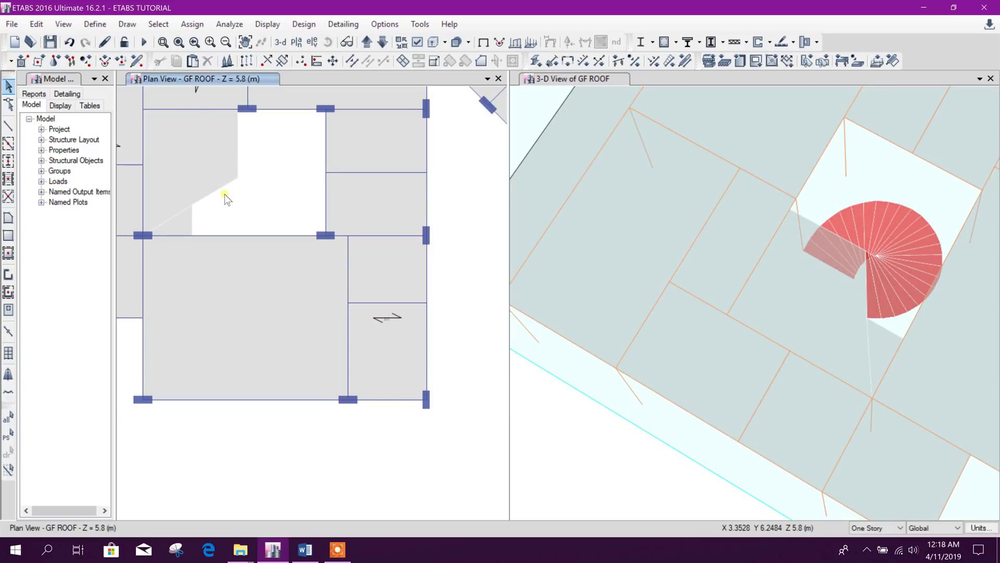
{"action": "middle_click_drag", "start_coordinate": [376, 419], "coordinate": [386, 376]}
{"action": "scroll", "coordinate": [387, 376], "scroll_direction": "up", "scroll_amount": 4}
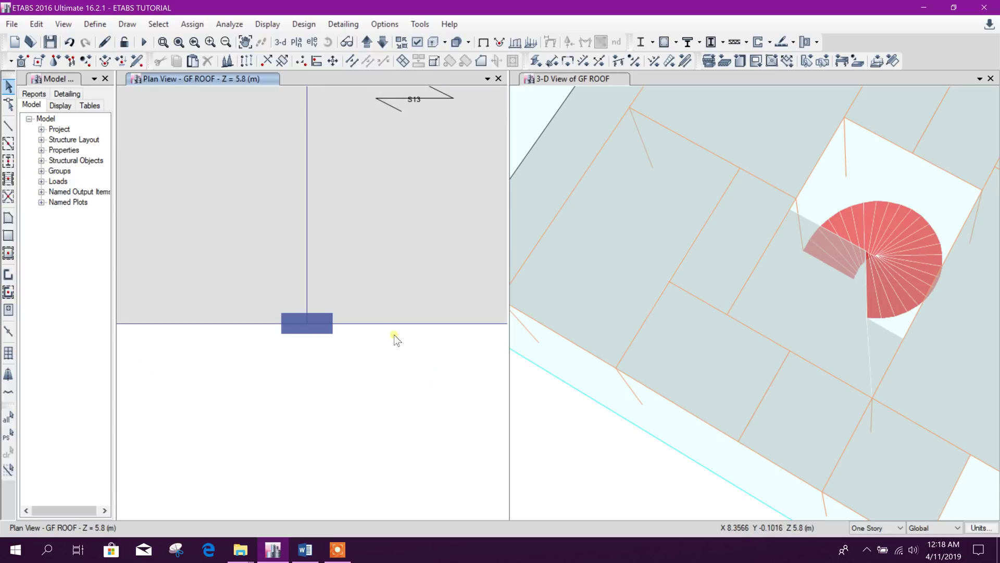
{"action": "left_click", "coordinate": [399, 324]}
{"action": "scroll", "coordinate": [375, 366], "scroll_direction": "down", "scroll_amount": 4}
{"action": "scroll", "coordinate": [346, 364], "scroll_direction": "up", "scroll_amount": 4}
{"action": "scroll", "coordinate": [346, 363], "scroll_direction": "down", "scroll_amount": 2}
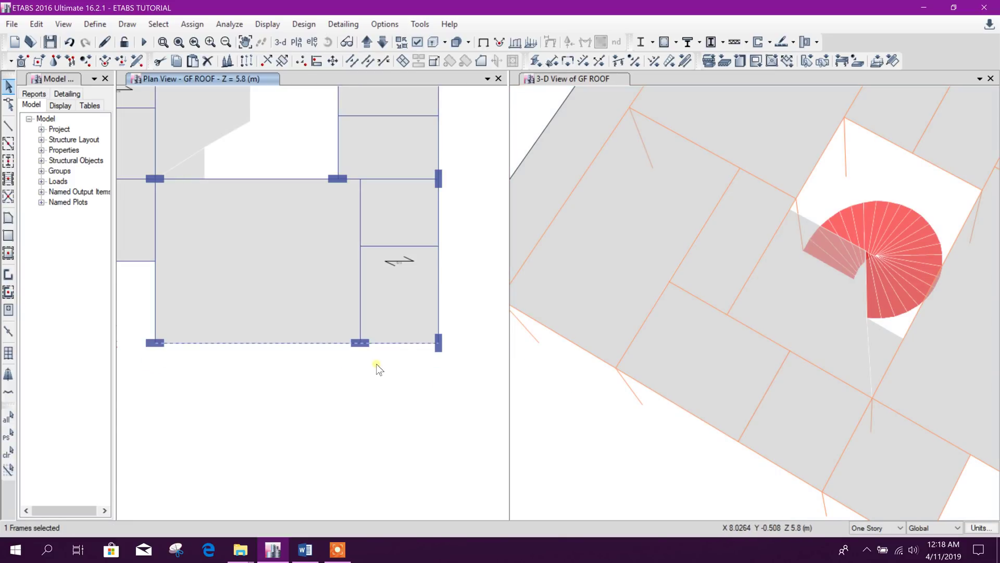
{"action": "scroll", "coordinate": [365, 344], "scroll_direction": "up", "scroll_amount": 3}
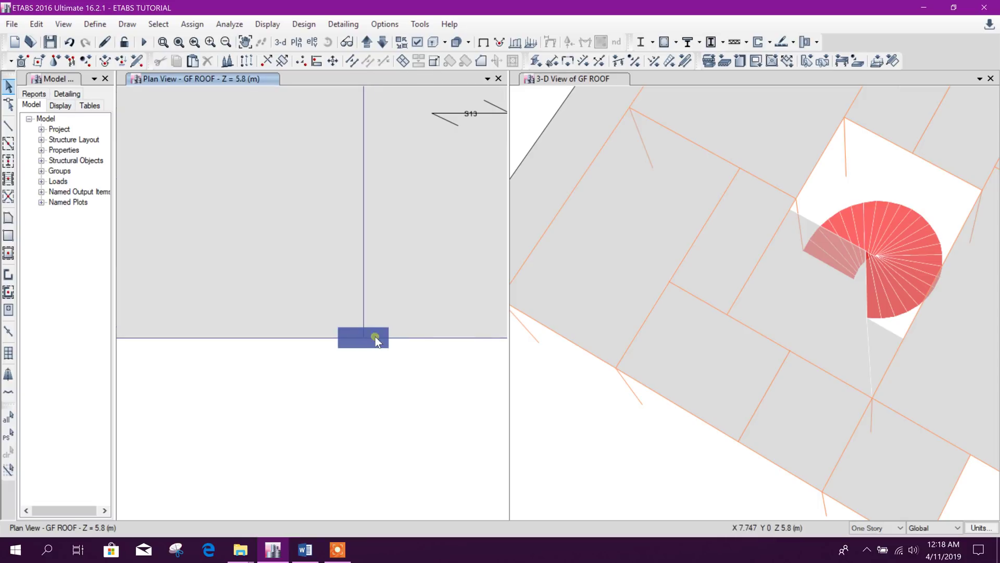
{"action": "left_click", "coordinate": [376, 339]}
{"action": "left_click_drag", "start_coordinate": [337, 302], "coordinate": [382, 368]}
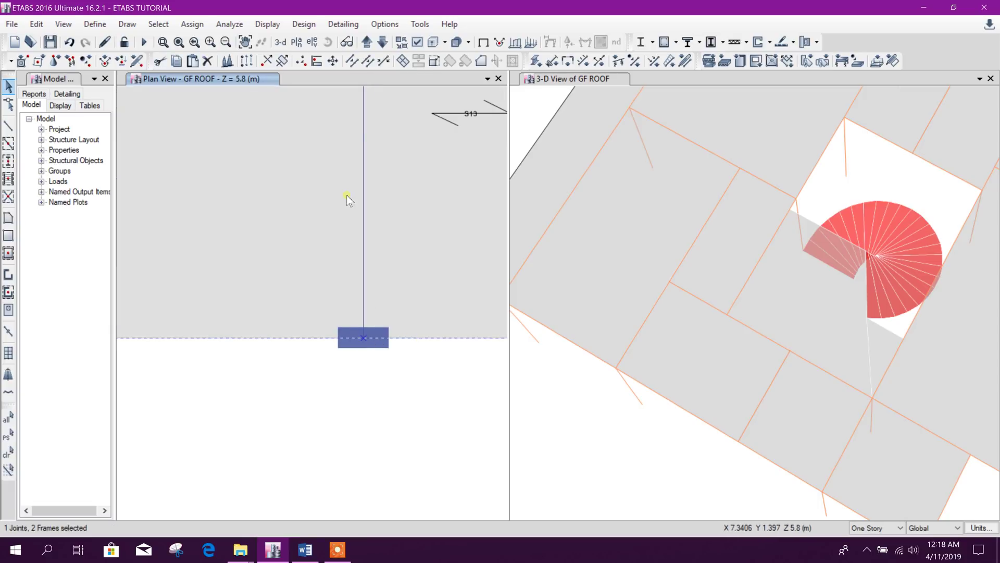
{"action": "left_click", "coordinate": [352, 63]}
{"action": "left_click", "coordinate": [551, 327]}
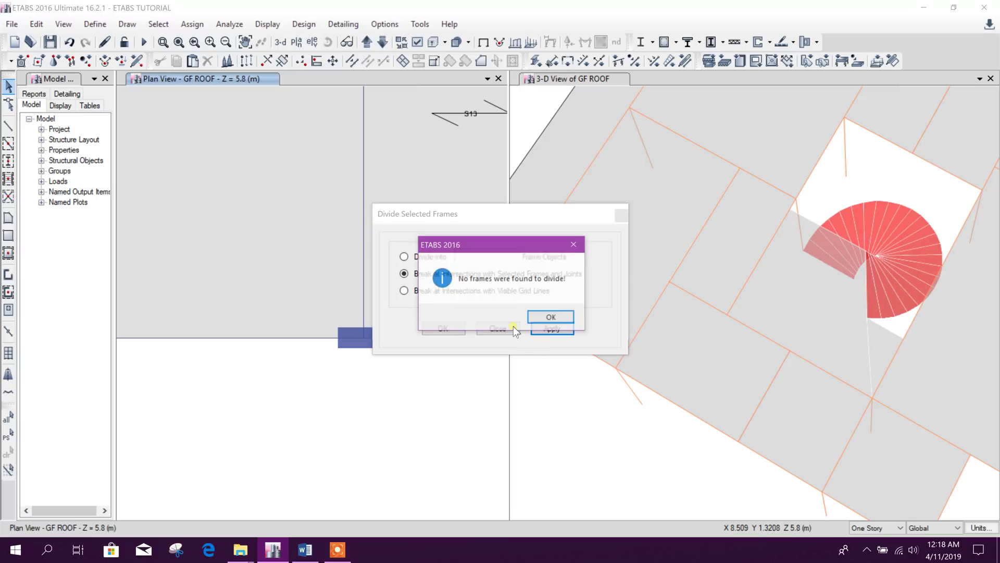
{"action": "key", "text": "Return"}
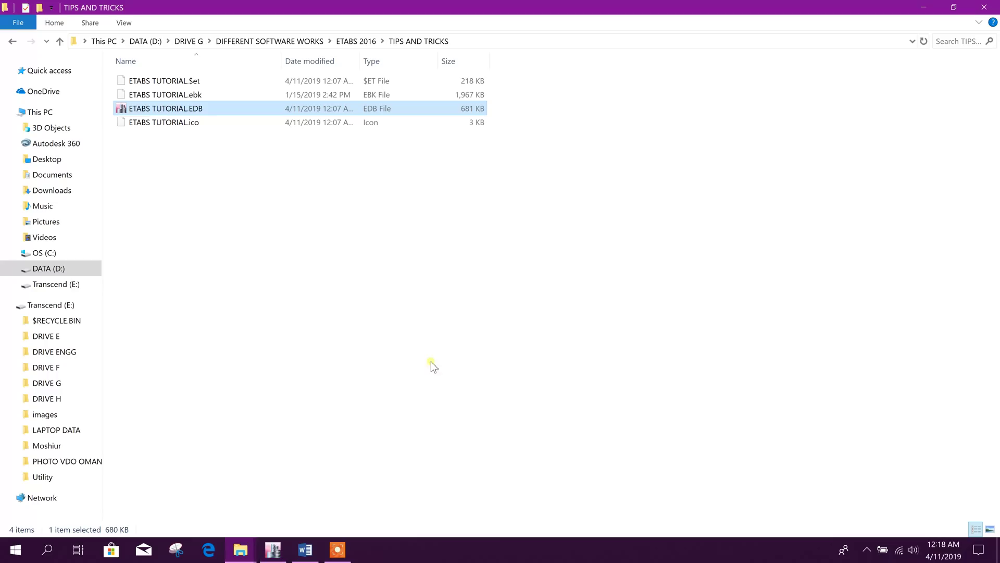
{"action": "left_click", "coordinate": [279, 554]}
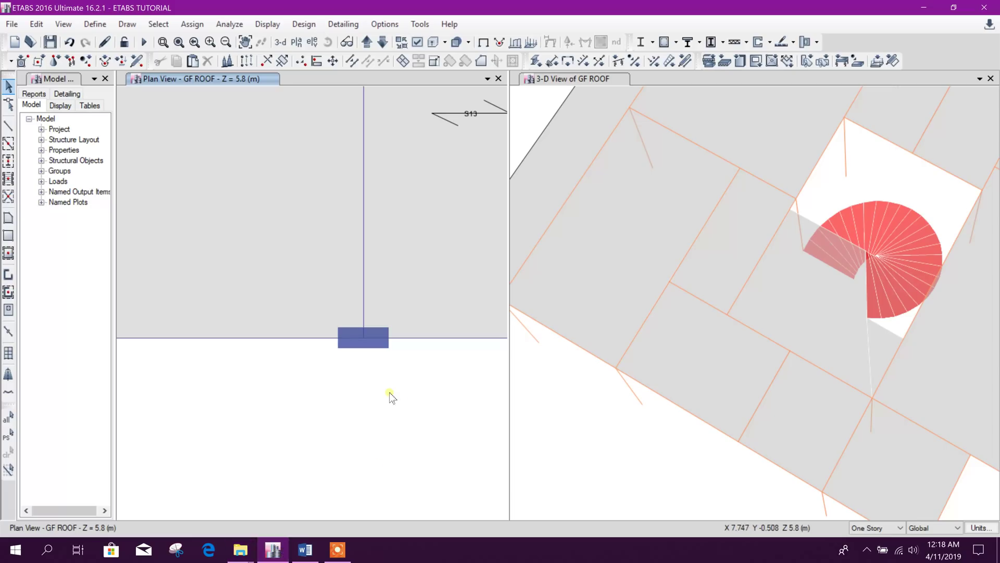
Step: Extrude the short right segment of the bottom edge beam linearly to one shell with dy -1.5 m, keeping the source beam
{"action": "left_click", "coordinate": [376, 330]}
{"action": "scroll", "coordinate": [373, 343], "scroll_direction": "down", "scroll_amount": 3}
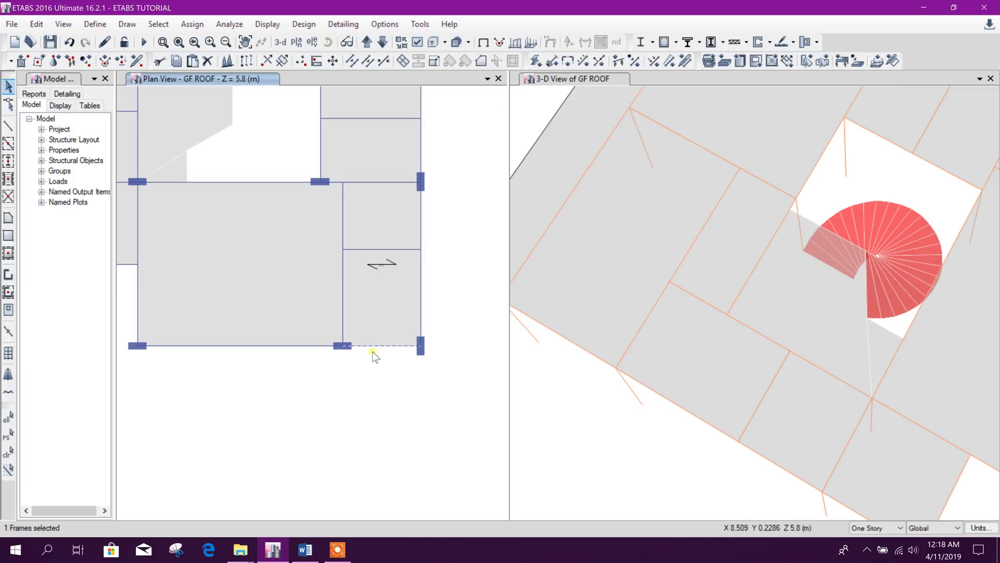
{"action": "left_click", "coordinate": [285, 61]}
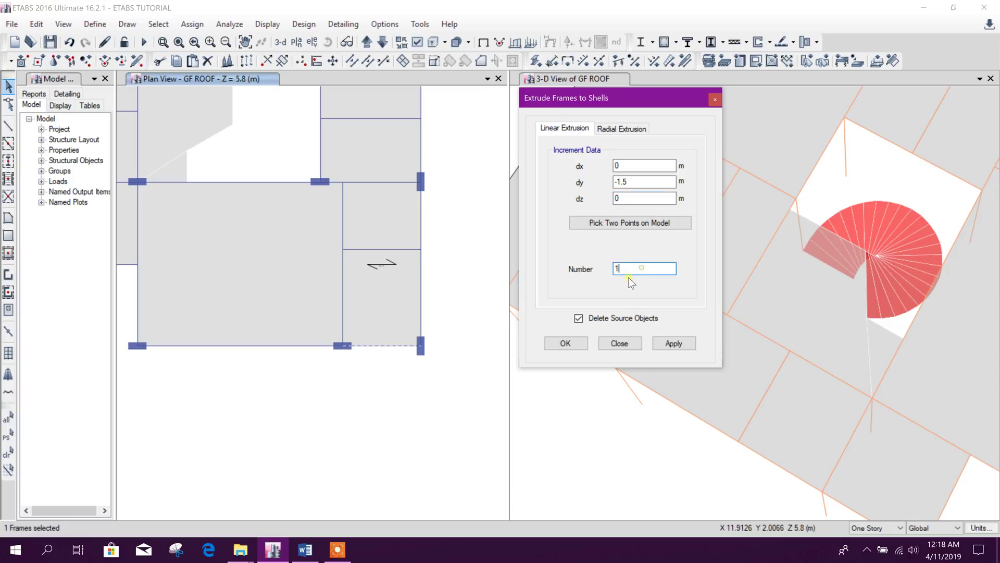
{"action": "left_click", "coordinate": [578, 319]}
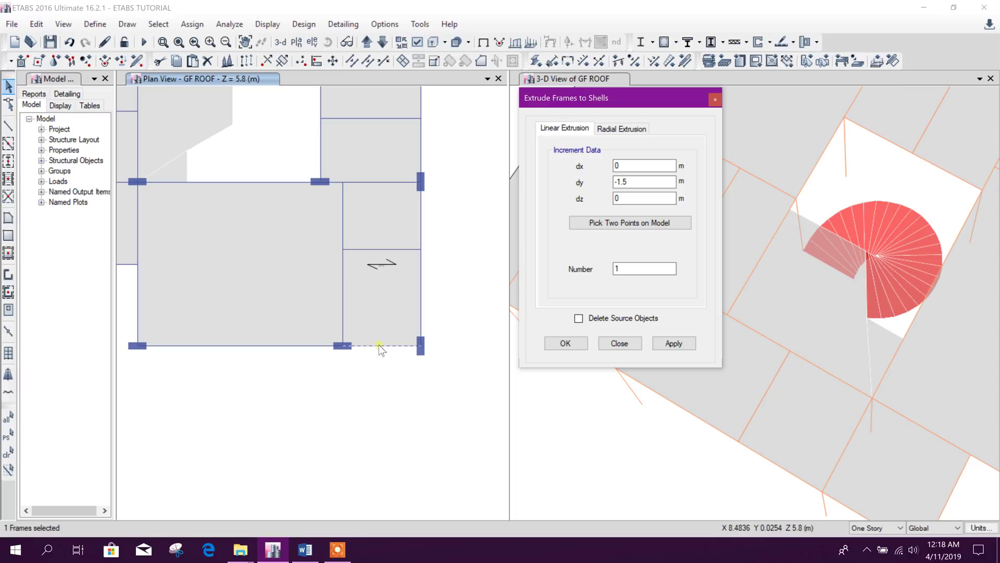
{"action": "left_click", "coordinate": [658, 344]}
{"action": "left_click", "coordinate": [620, 344]}
{"action": "middle_click_drag", "start_coordinate": [380, 368], "coordinate": [403, 366]}
{"action": "left_click", "coordinate": [397, 332]}
{"action": "left_click", "coordinate": [398, 332]}
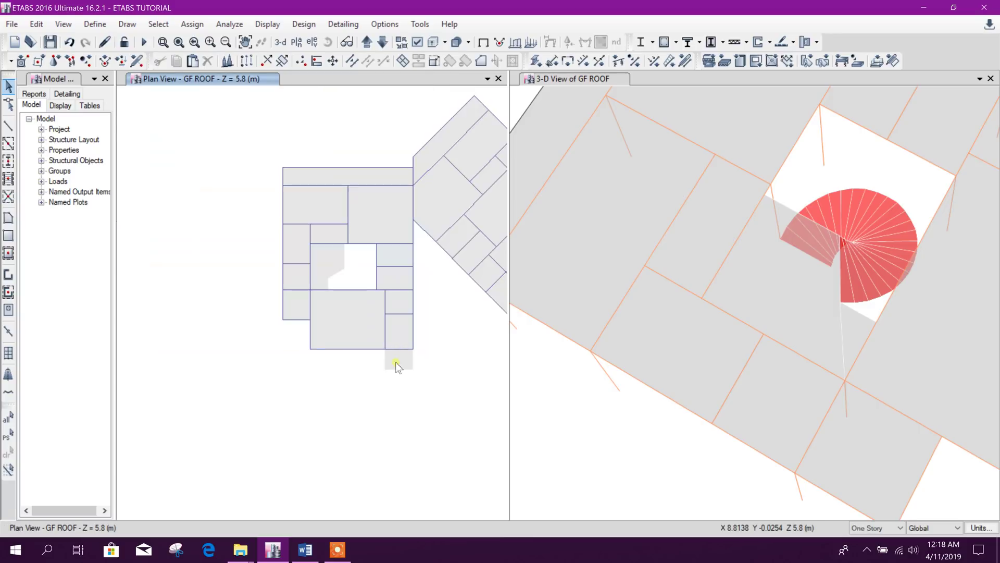
Step: Replicate the long left segment of the bottom edge beam once with dx 0 and dy -1.5 m
{"action": "middle_click_drag", "start_coordinate": [360, 399], "coordinate": [421, 354]}
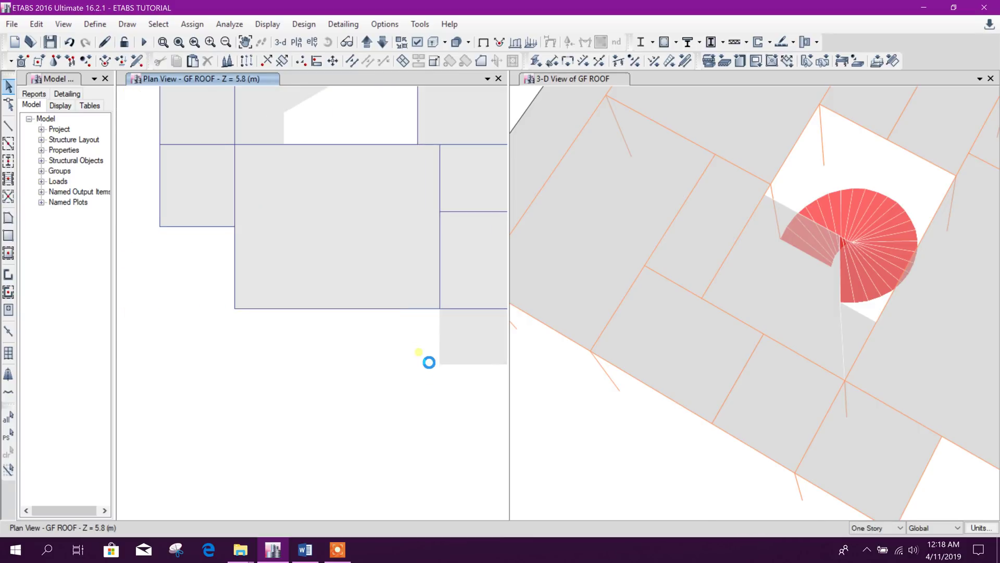
{"action": "left_click", "coordinate": [341, 308]}
{"action": "left_click", "coordinate": [247, 61]}
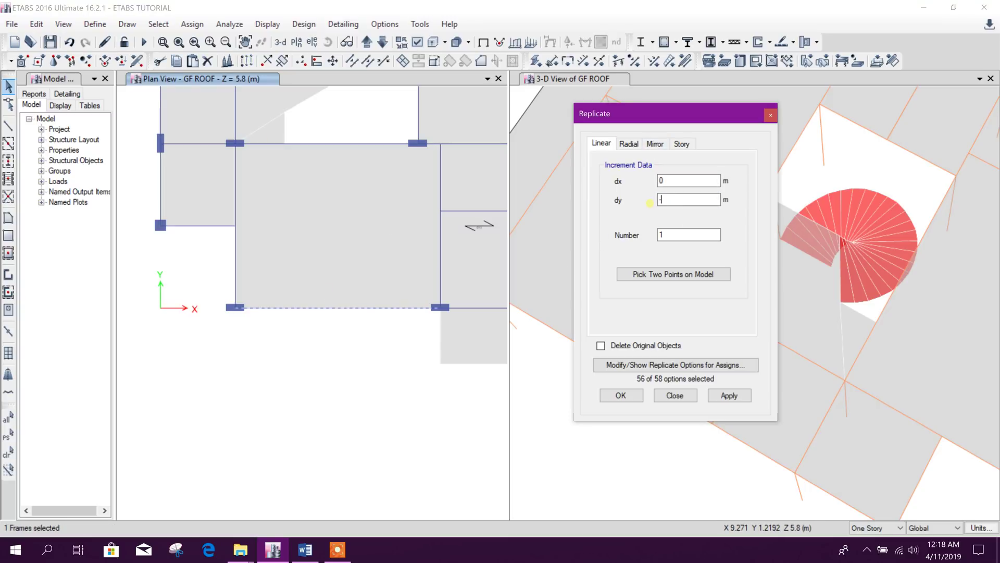
{"action": "type", "text": "-1.5"}
{"action": "left_click", "coordinate": [729, 395]}
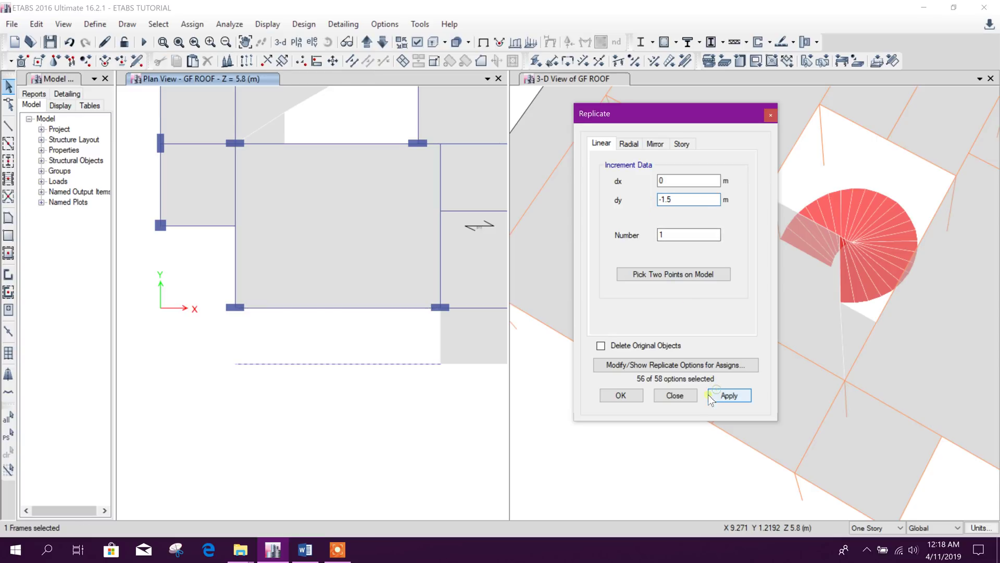
{"action": "left_click", "coordinate": [675, 395]}
Step: Try to draw an S16 floor area between the long bottom edge beam and its replicated copy
{"action": "left_click", "coordinate": [8, 215]}
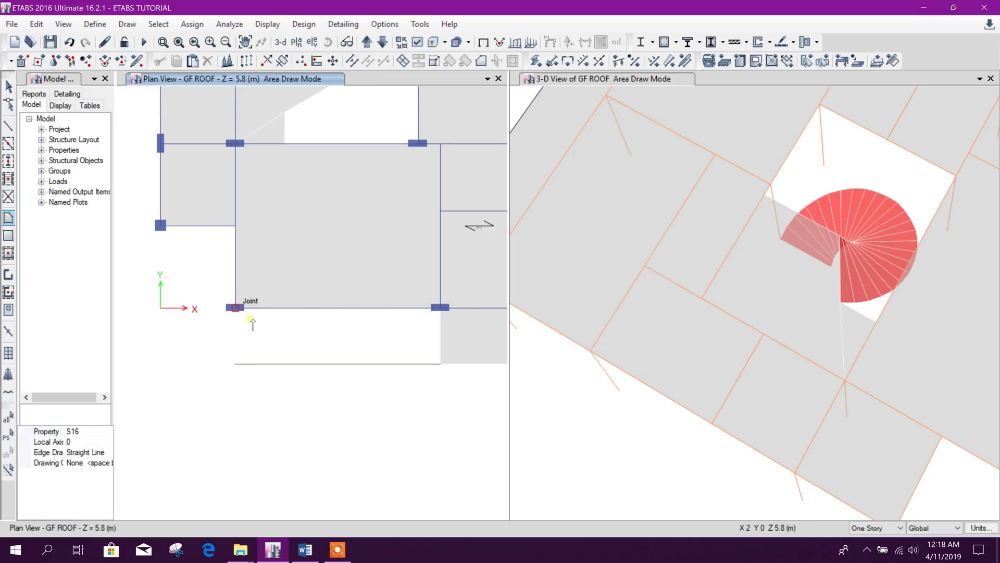
{"action": "left_click", "coordinate": [235, 364]}
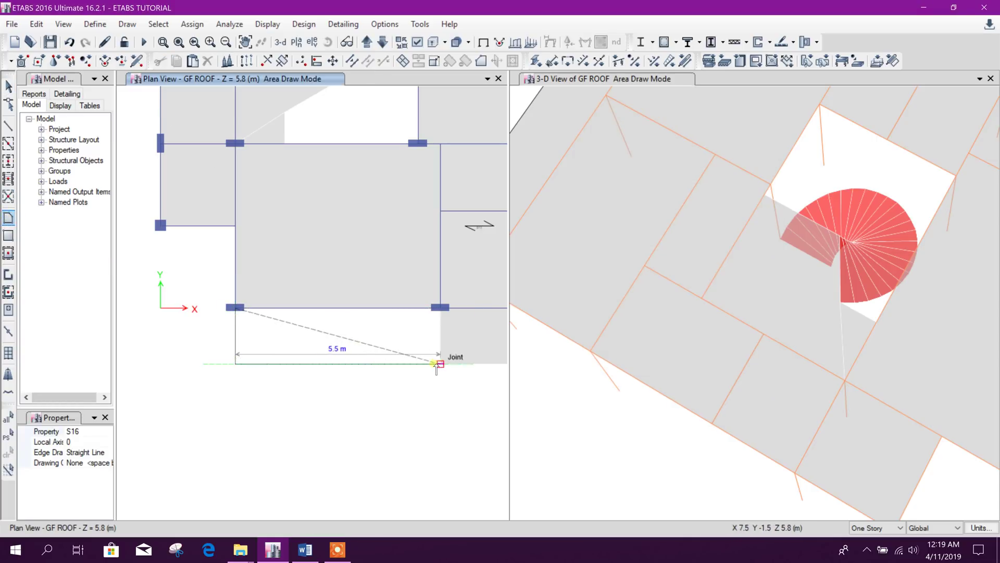
{"action": "left_click", "coordinate": [440, 363]}
{"action": "key", "text": "Escape"}
{"action": "key", "text": "Escape"}
Step: Delete the replicated beam and anything drawn between it and the bottom edge beam
{"action": "left_click_drag", "start_coordinate": [352, 365], "coordinate": [329, 336]}
{"action": "key", "text": "Delete"}
{"action": "middle_click_drag", "start_coordinate": [420, 347], "coordinate": [351, 348]}
{"action": "middle_click_drag", "start_coordinate": [290, 326], "coordinate": [294, 328]}
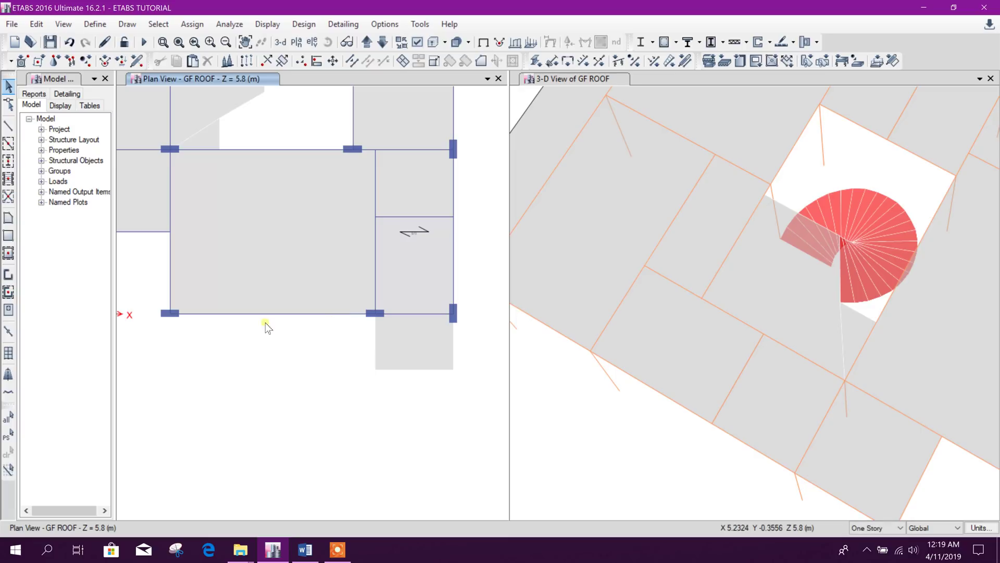
Step: Assign slab section S15 to the extruded cantilever shell below the bottom edge beam
{"action": "left_click", "coordinate": [422, 357]}
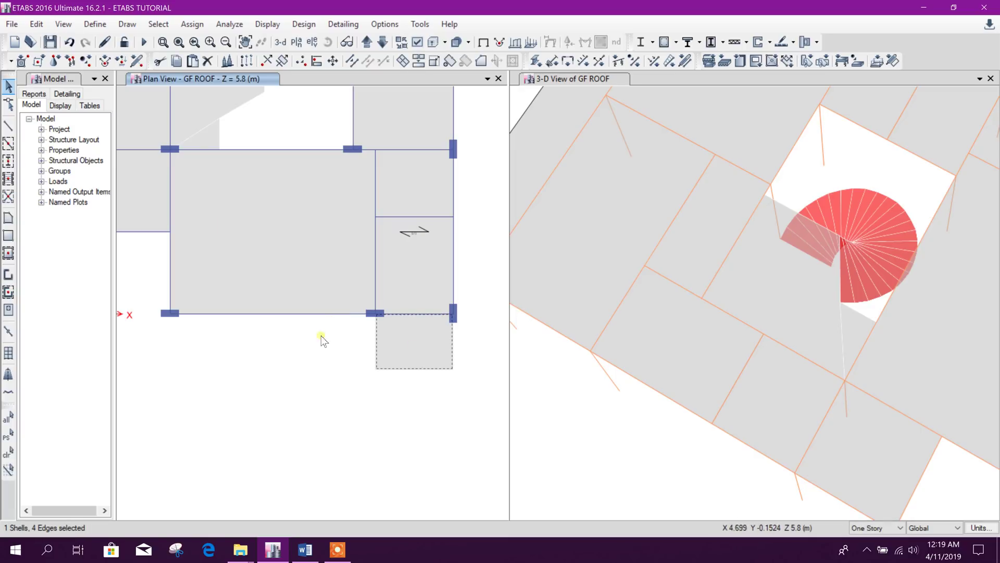
{"action": "left_click", "coordinate": [710, 61]}
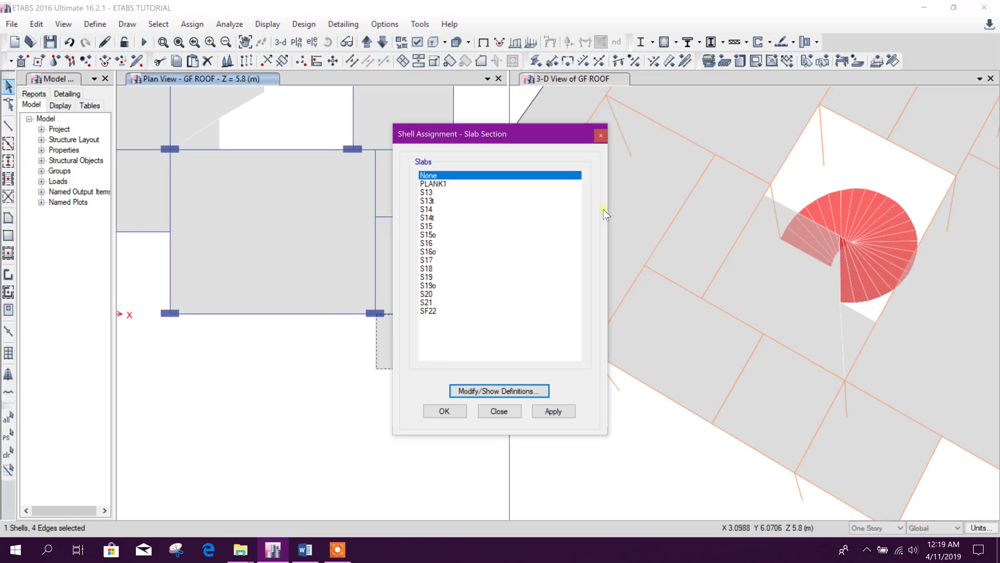
{"action": "left_click", "coordinate": [440, 245]}
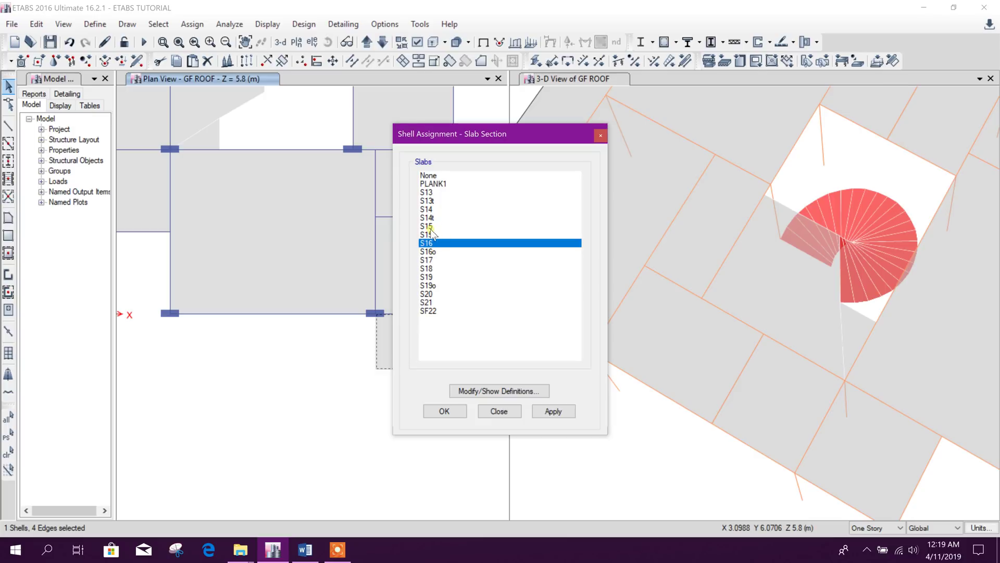
{"action": "left_click", "coordinate": [428, 227]}
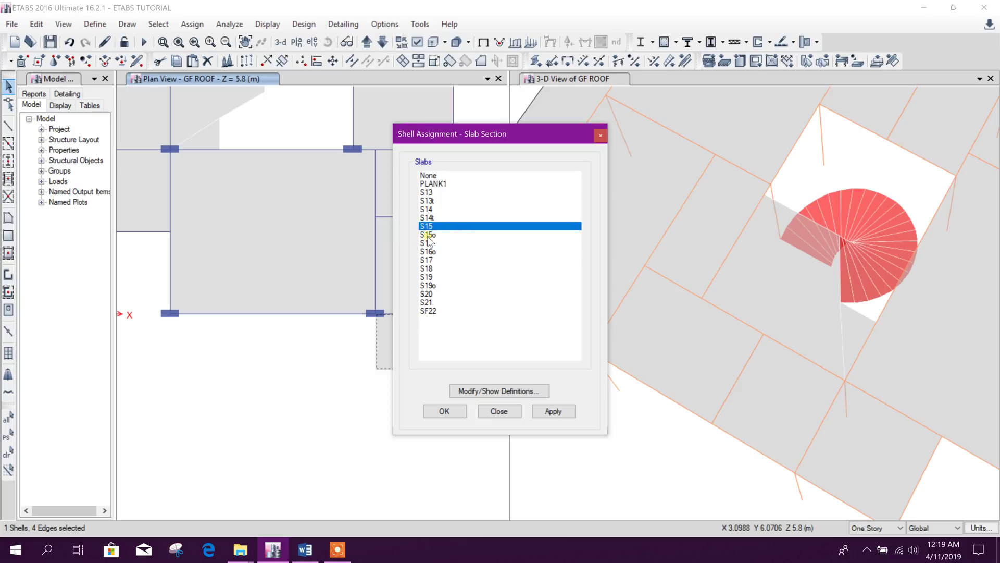
{"action": "left_click", "coordinate": [537, 409]}
{"action": "left_click", "coordinate": [518, 411]}
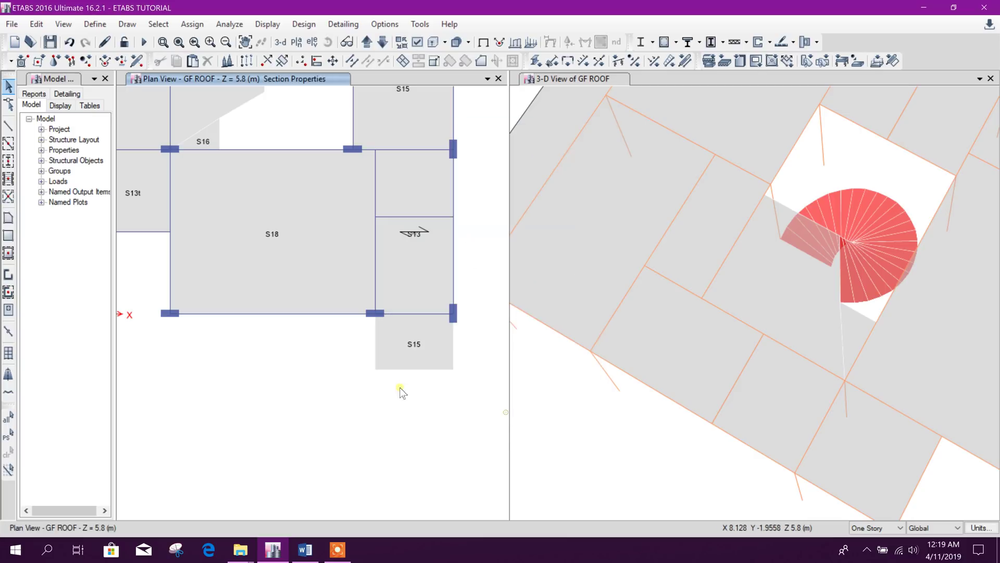
{"action": "left_click", "coordinate": [426, 343]}
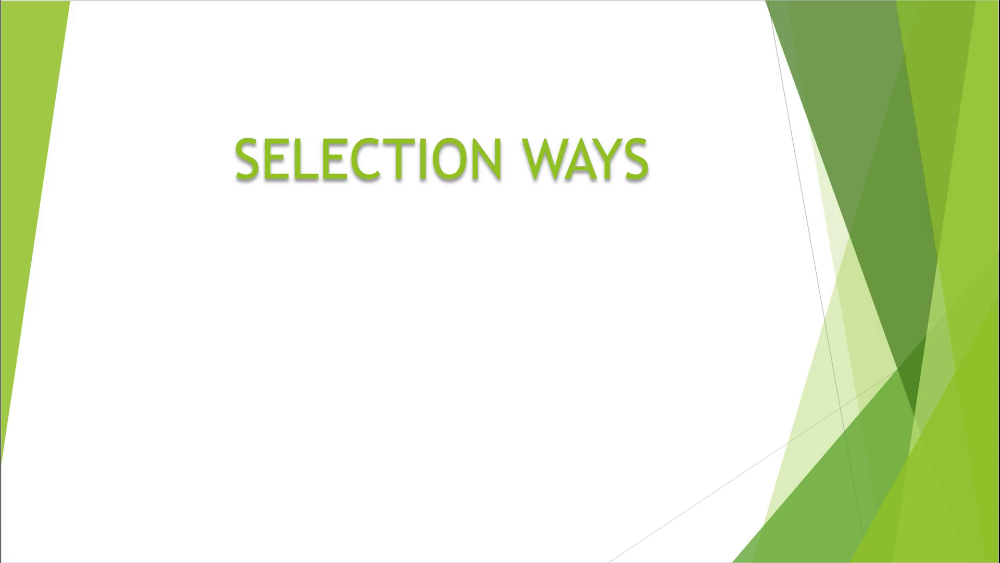
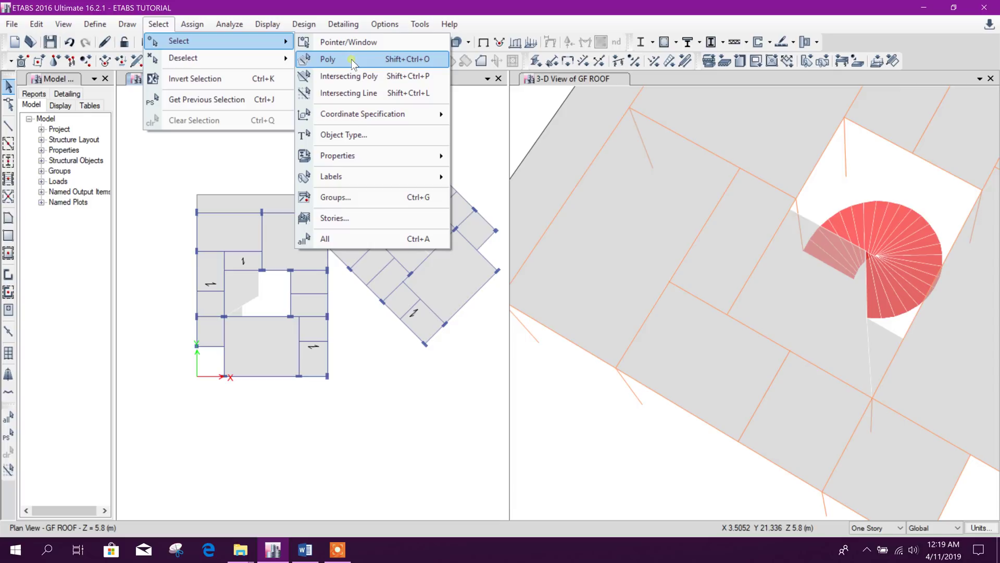
Step: Select the objects enclosed by a polygon drawn across the upper-left bays of the GF ROOF plan, and clear that selection
{"action": "left_click", "coordinate": [352, 60]}
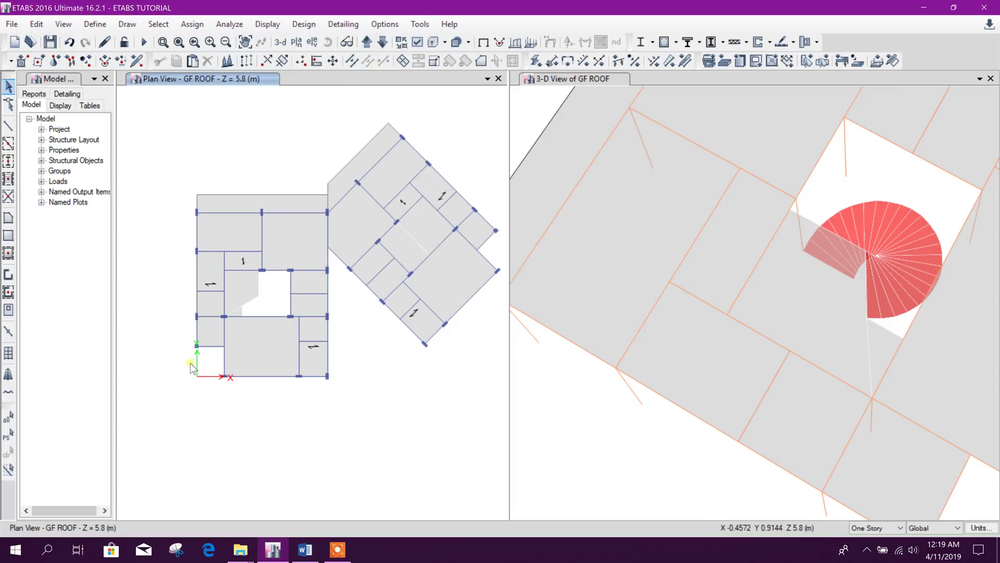
{"action": "scroll", "coordinate": [213, 297], "scroll_direction": "up", "scroll_amount": 3}
{"action": "scroll", "coordinate": [197, 297], "scroll_direction": "down", "scroll_amount": 3}
{"action": "scroll", "coordinate": [204, 254], "scroll_direction": "up", "scroll_amount": 3}
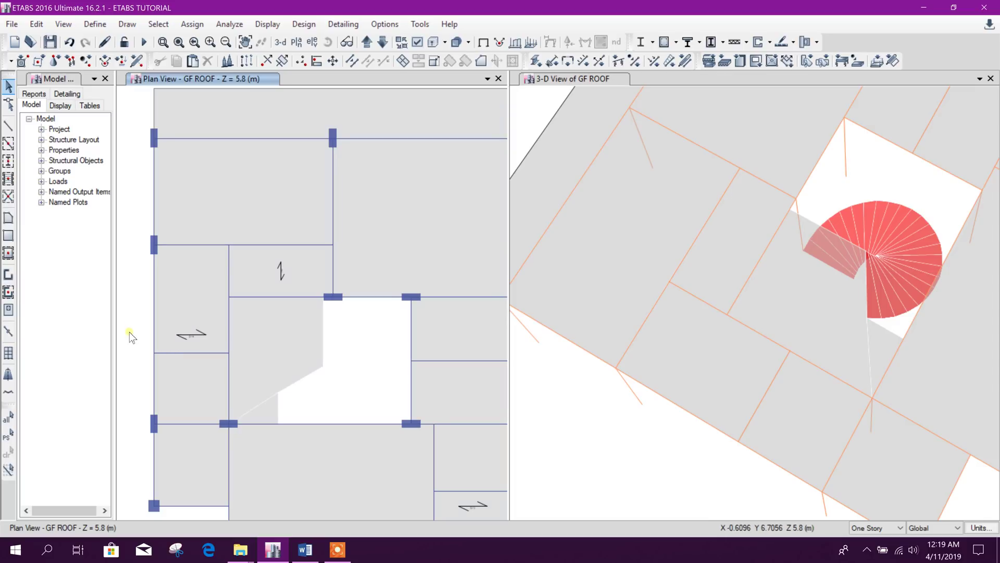
{"action": "left_click", "coordinate": [259, 365]}
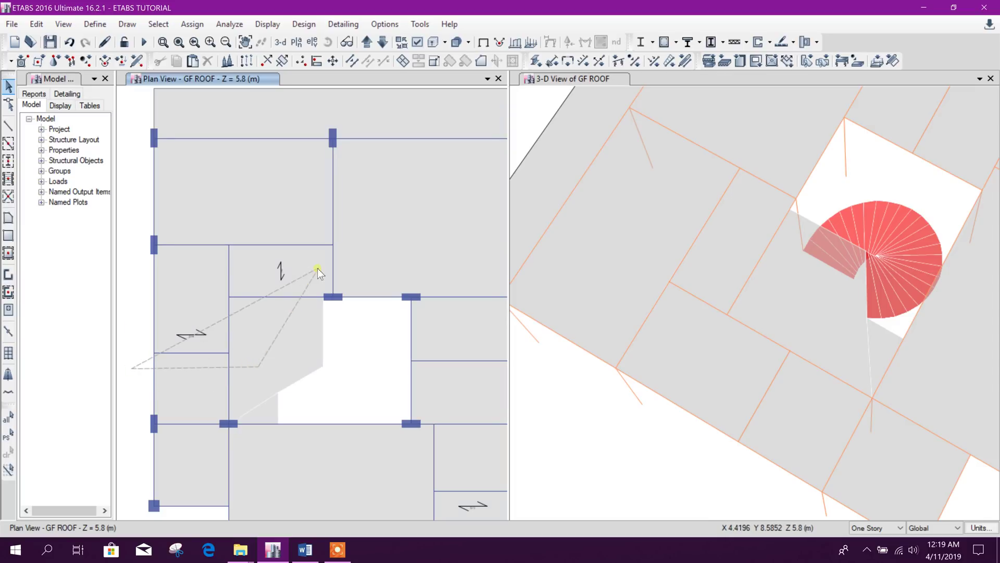
{"action": "left_click", "coordinate": [368, 212]}
{"action": "middle_click_drag", "start_coordinate": [372, 105], "coordinate": [364, 192]}
{"action": "left_click", "coordinate": [351, 141]}
{"action": "middle_click_drag", "start_coordinate": [246, 204], "coordinate": [352, 158]}
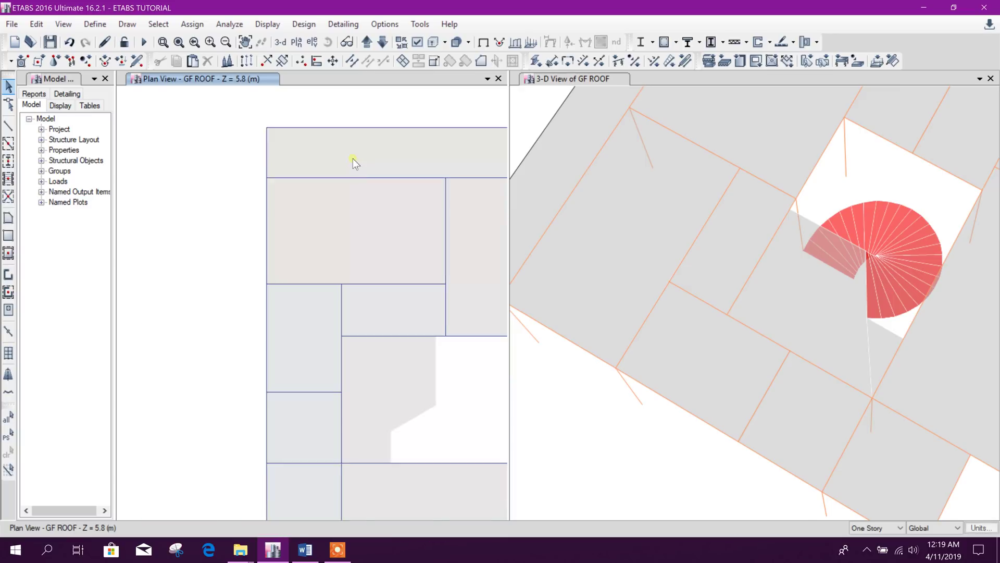
{"action": "double_click", "coordinate": [226, 255]}
{"action": "scroll", "coordinate": [279, 274], "scroll_direction": "down", "scroll_amount": 5}
{"action": "scroll", "coordinate": [307, 291], "scroll_direction": "up", "scroll_amount": 5}
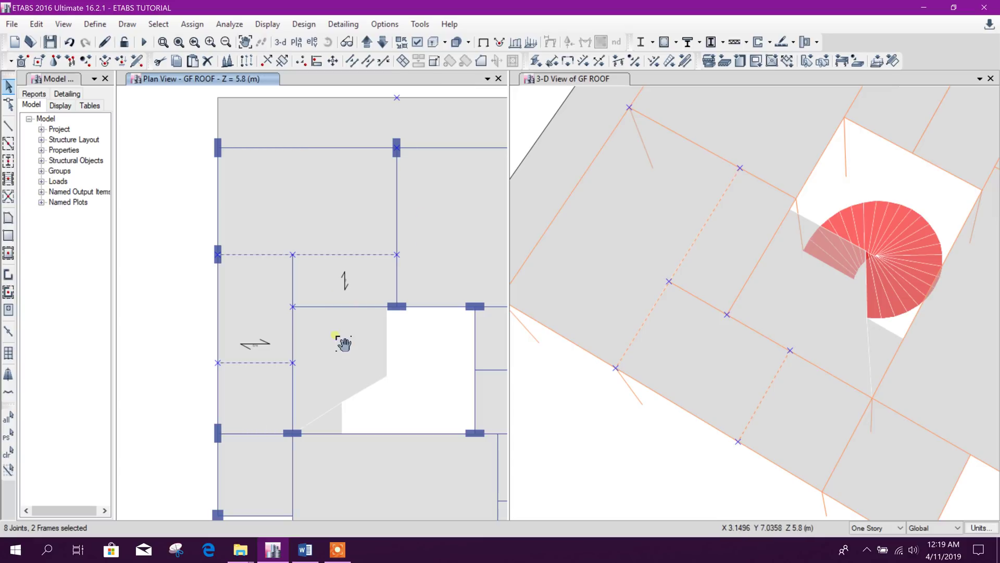
{"action": "middle_click_drag", "start_coordinate": [344, 343], "coordinate": [306, 325]}
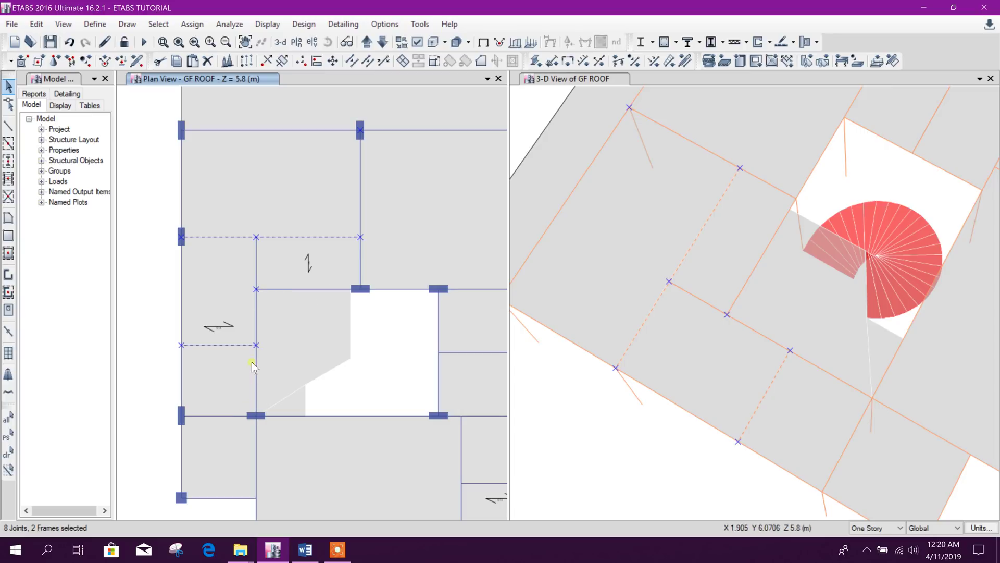
{"action": "middle_click_drag", "start_coordinate": [373, 223], "coordinate": [350, 264]}
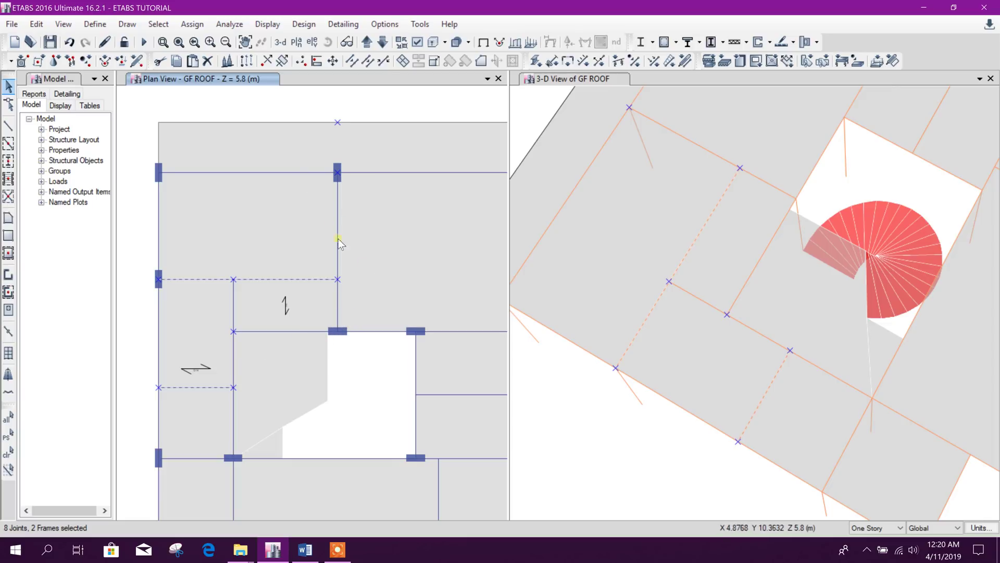
{"action": "middle_click_drag", "start_coordinate": [228, 302], "coordinate": [241, 268]}
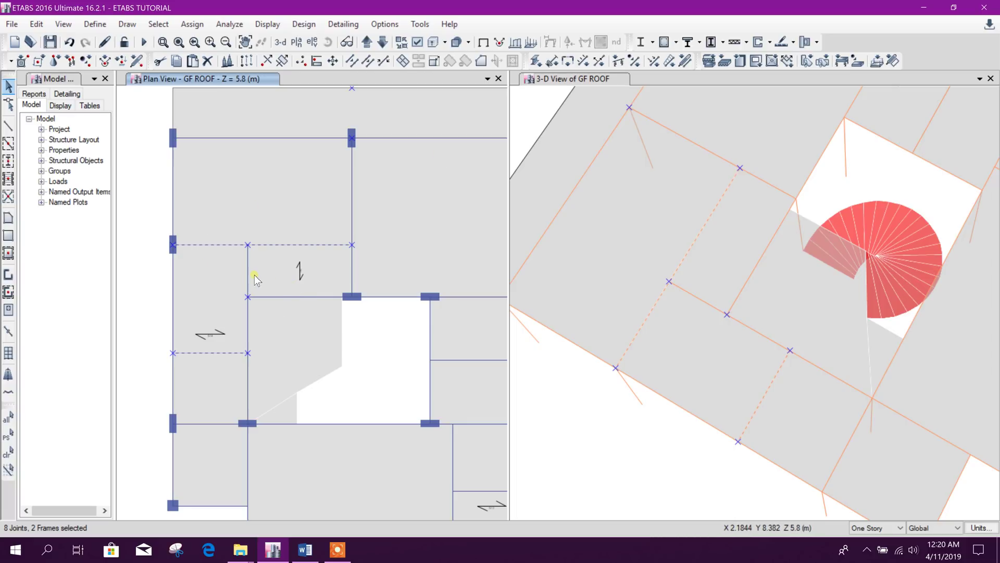
{"action": "left_click", "coordinate": [268, 290]}
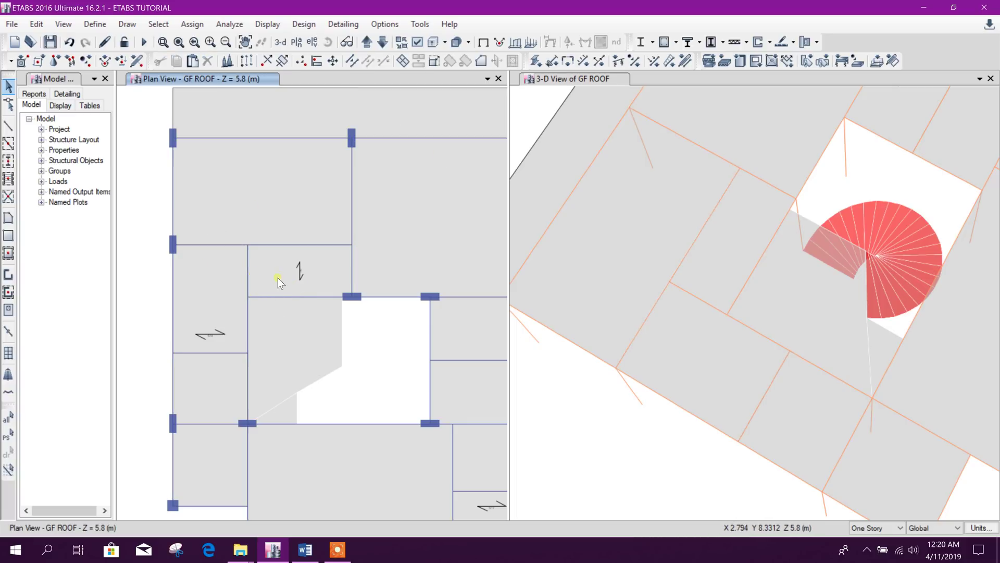
Step: Select the objects crossed by an intersecting line drawn from the left wing through the angled wing, and clear that selection
{"action": "left_click", "coordinate": [167, 25]}
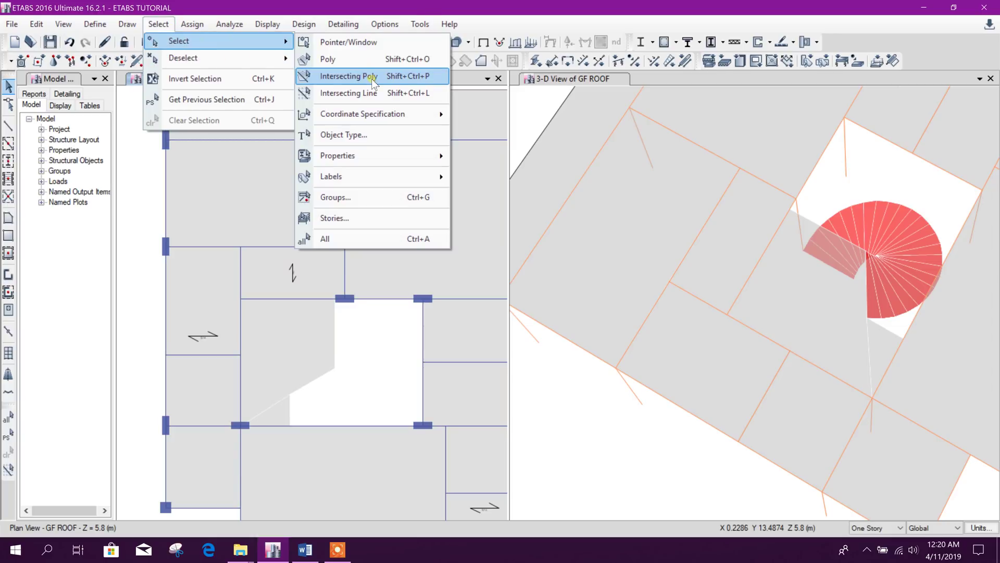
{"action": "left_click", "coordinate": [353, 96]}
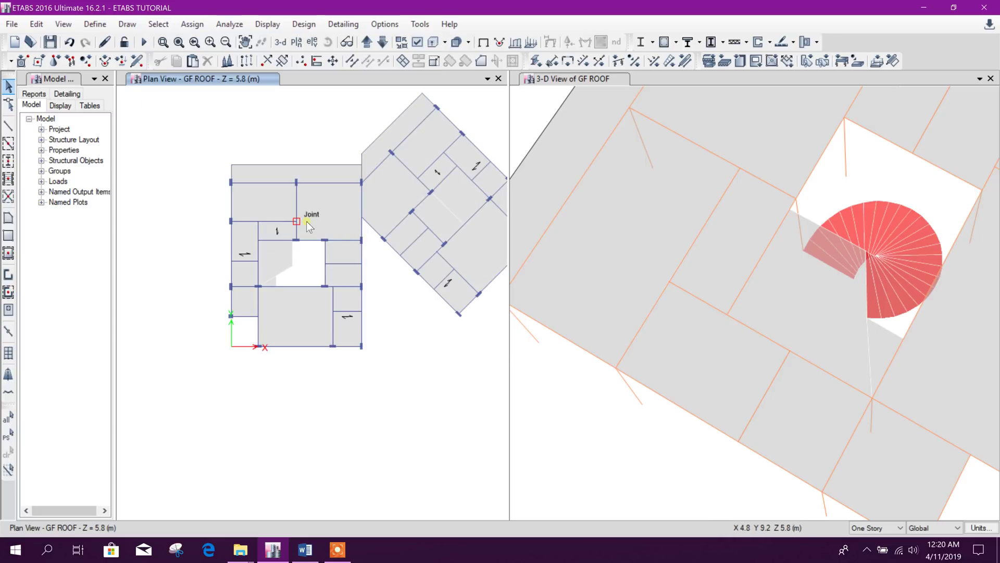
{"action": "middle_click_drag", "start_coordinate": [306, 220], "coordinate": [274, 247]}
{"action": "left_click_drag", "start_coordinate": [186, 220], "coordinate": [315, 242]}
{"action": "left_click", "coordinate": [315, 242]}
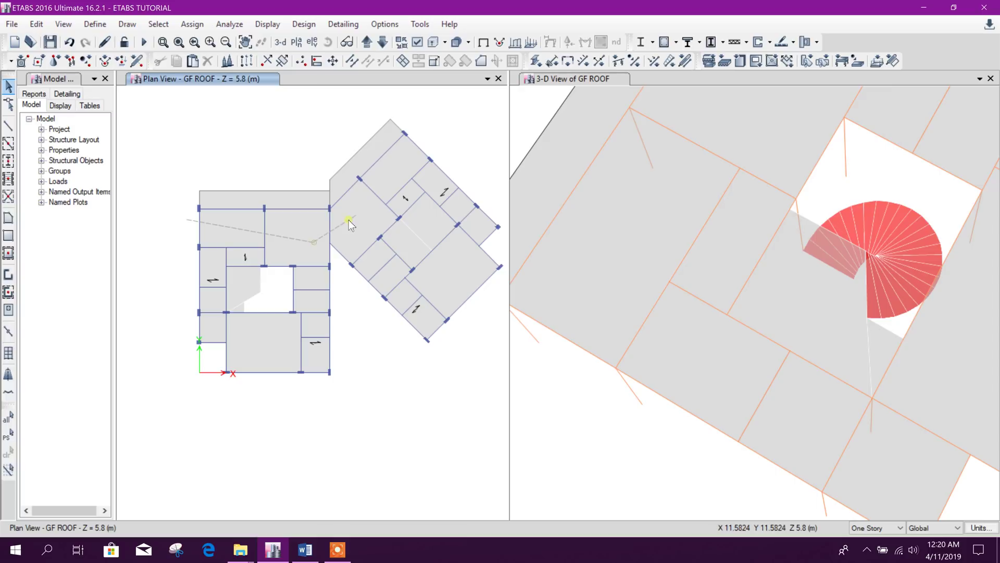
{"action": "left_click", "coordinate": [425, 148]}
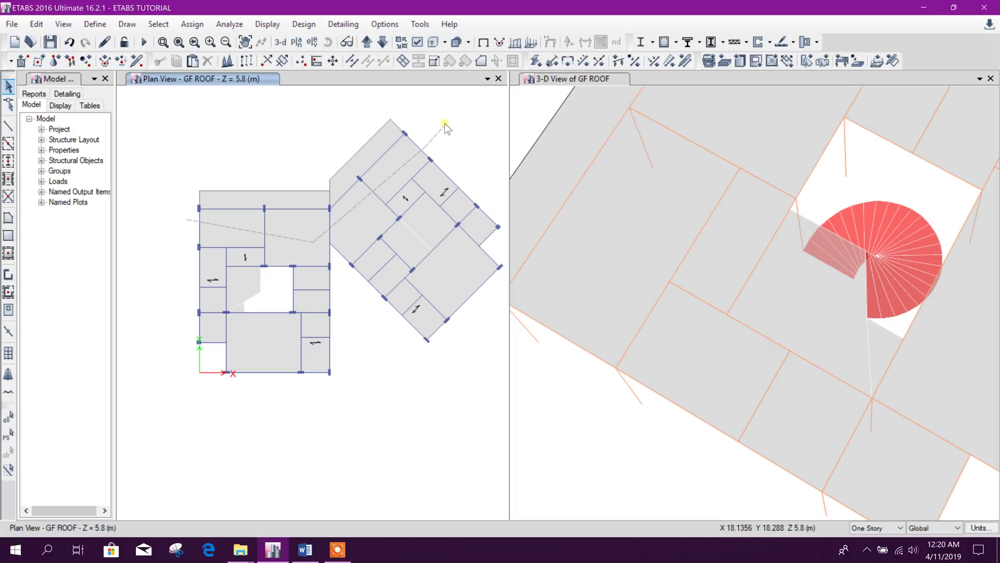
{"action": "key", "text": "Return"}
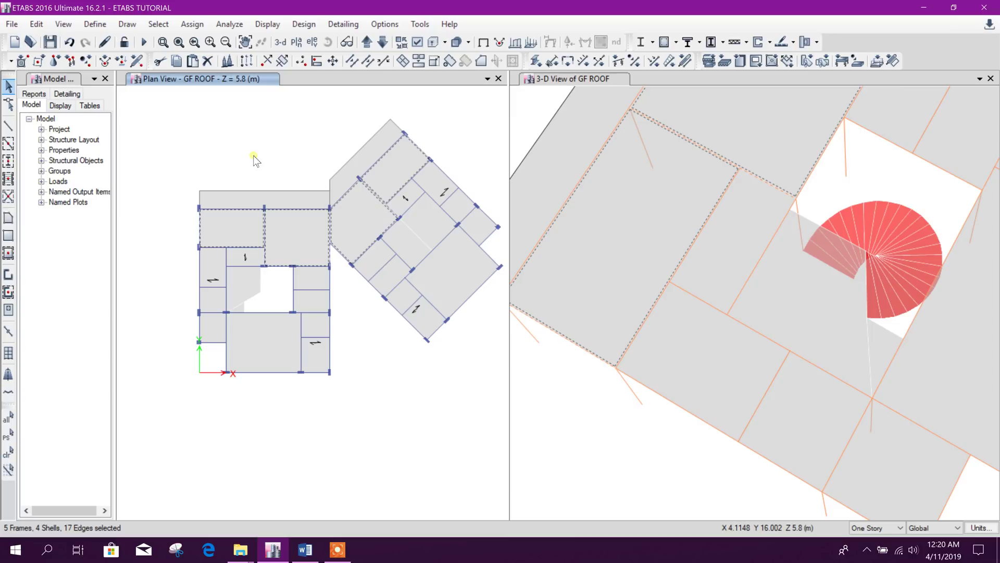
{"action": "key", "text": "ctrl+q"}
Step: Restore the previous intersecting-line selection and clear it again
{"action": "left_click", "coordinate": [158, 24]}
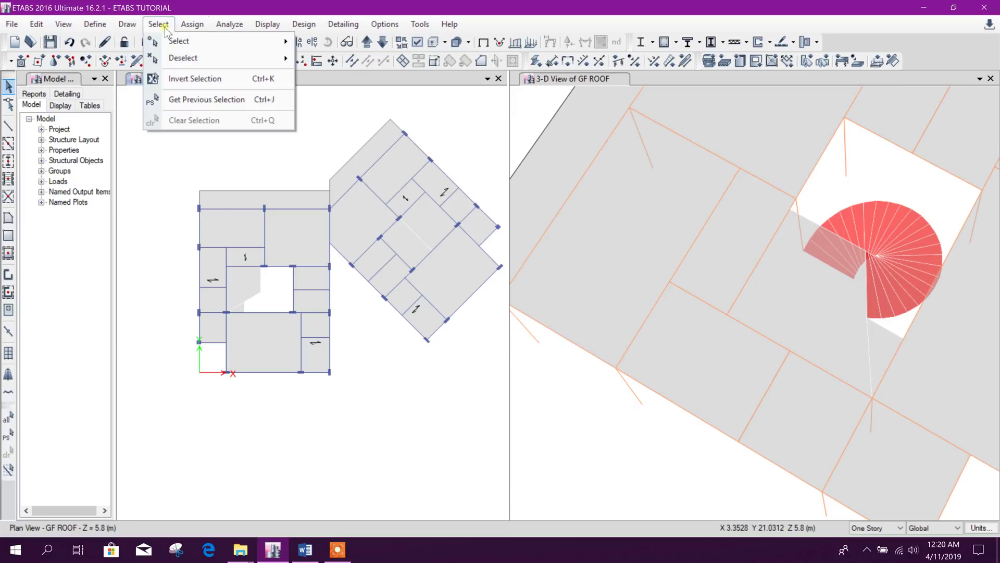
{"action": "mouse_move", "coordinate": [186, 40]}
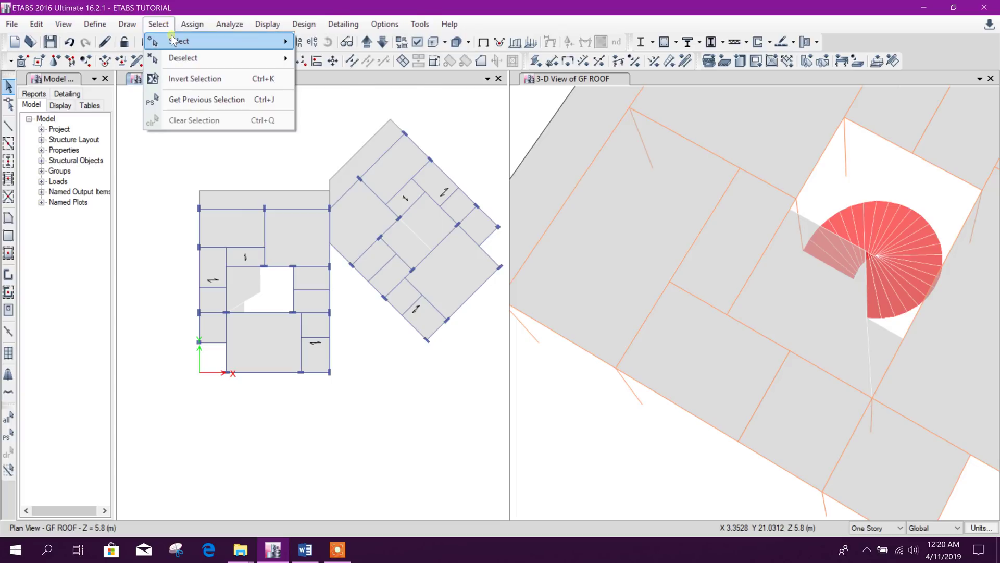
{"action": "left_click", "coordinate": [191, 24]}
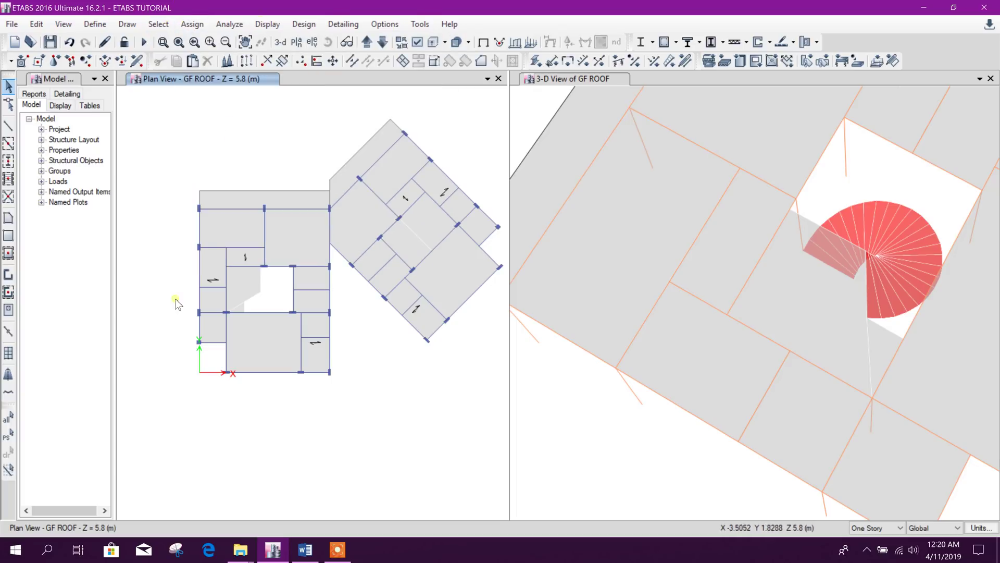
{"action": "left_click", "coordinate": [9, 438]}
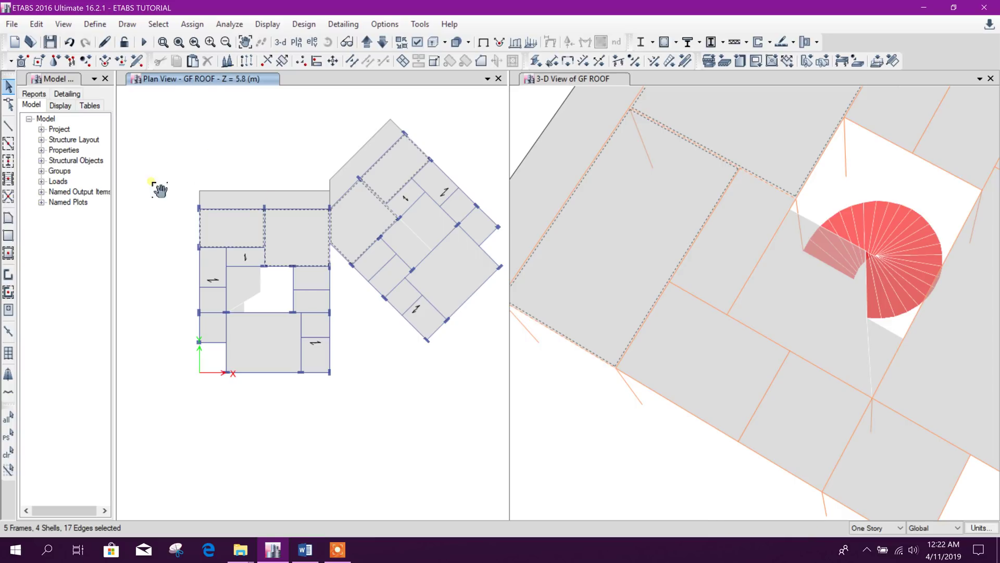
{"action": "middle_click_drag", "start_coordinate": [151, 181], "coordinate": [153, 173]}
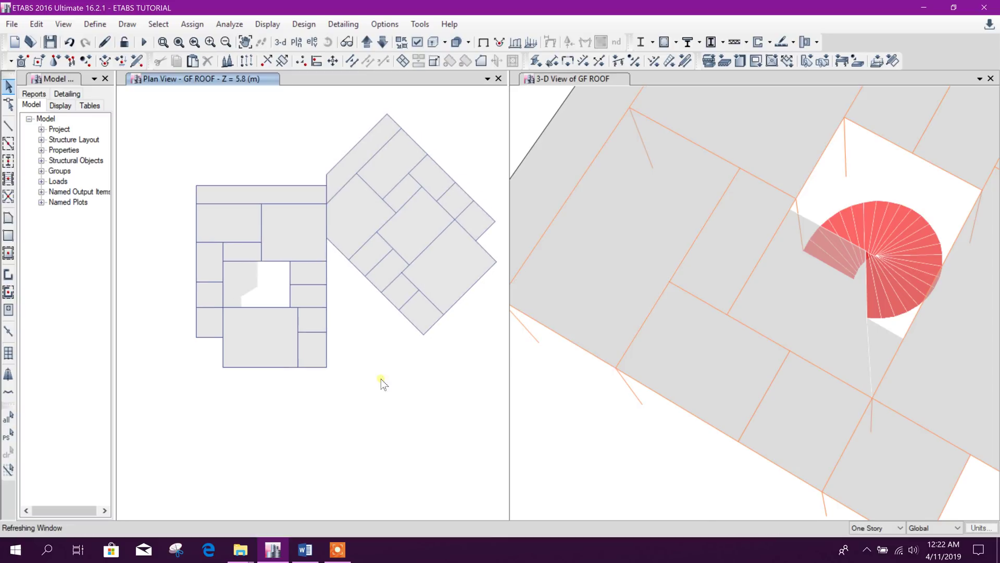
Step: Select everything in the XY plane of the angled wing's top corner joint and assign shell diaphragm D1 to it
{"action": "left_click", "coordinate": [158, 24]}
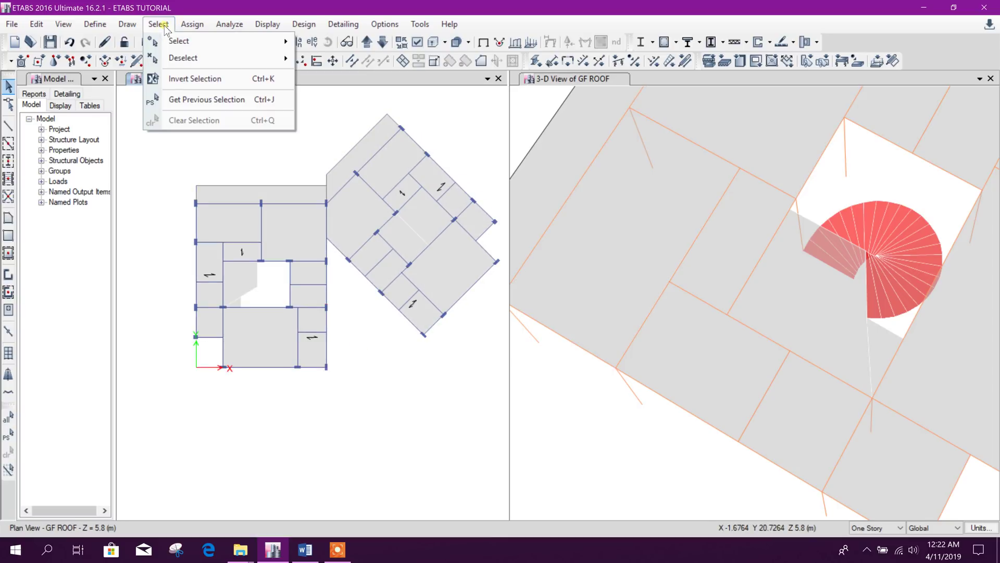
{"action": "mouse_move", "coordinate": [199, 39]}
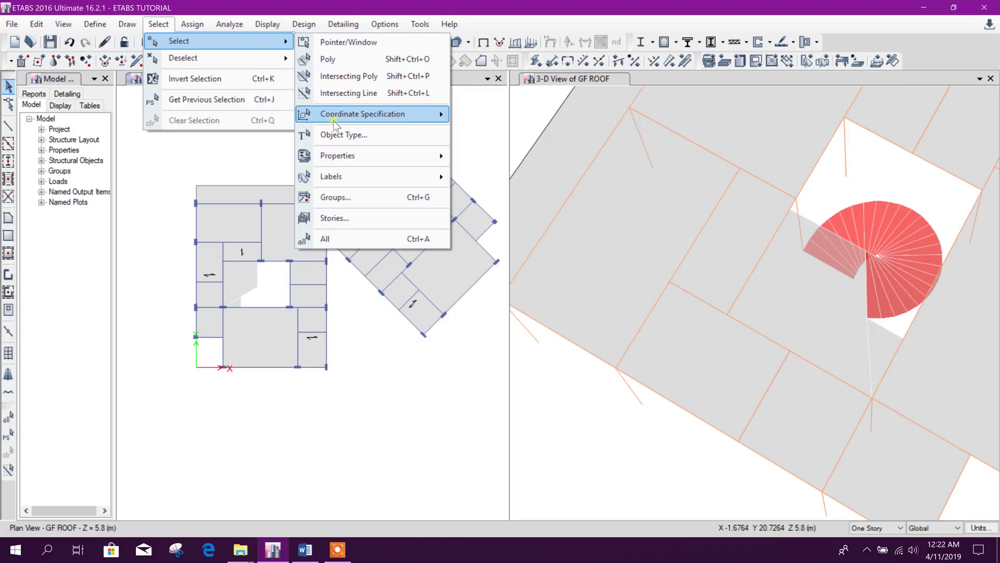
{"action": "mouse_move", "coordinate": [383, 115]}
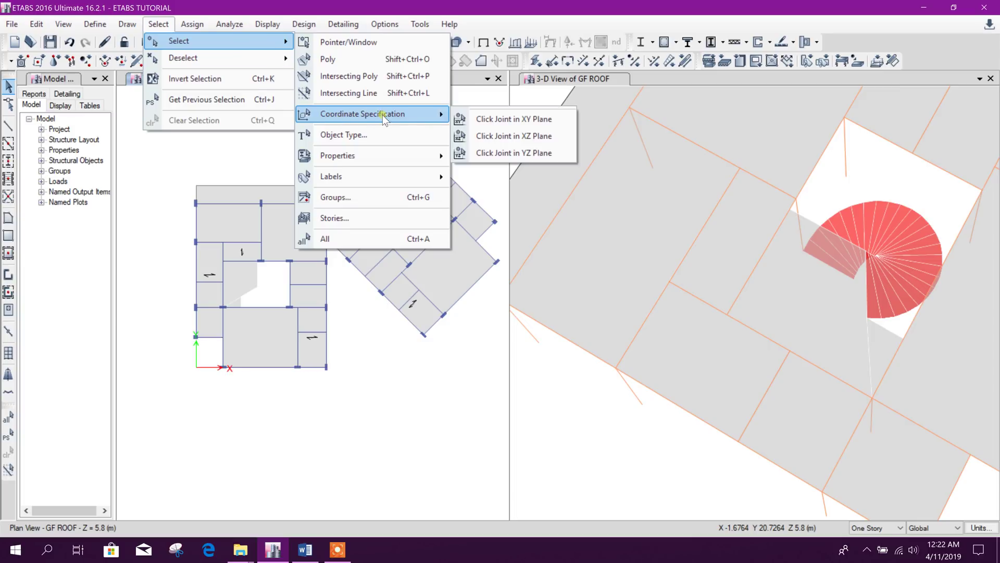
{"action": "left_click", "coordinate": [523, 122]}
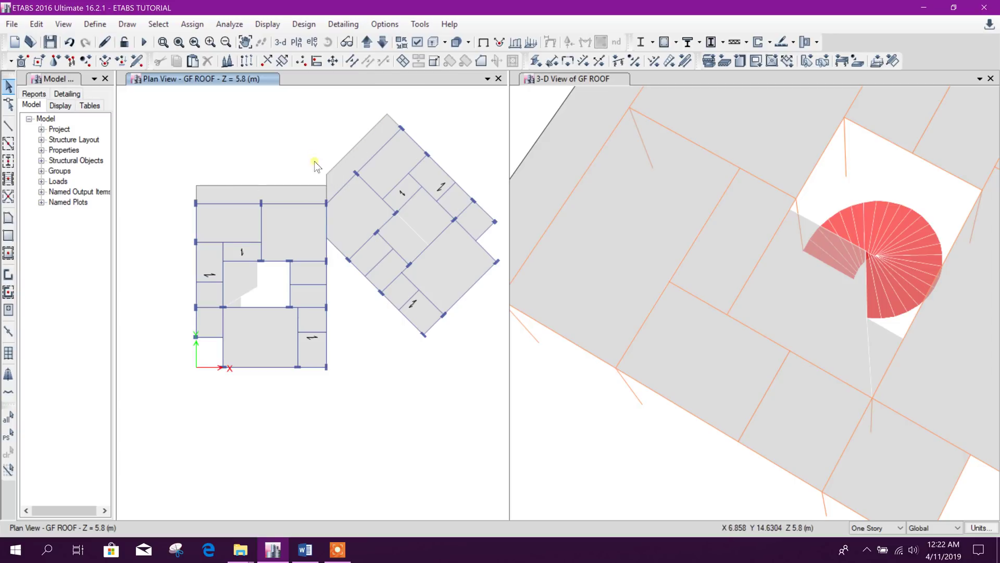
{"action": "left_click", "coordinate": [386, 113]}
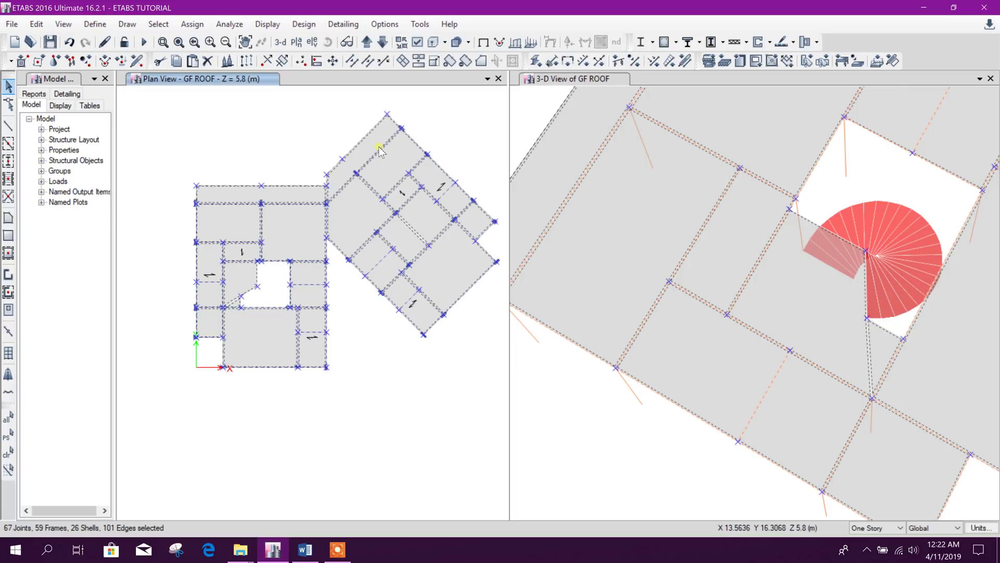
{"action": "left_click", "coordinate": [192, 24]}
{"action": "mouse_move", "coordinate": [227, 80]}
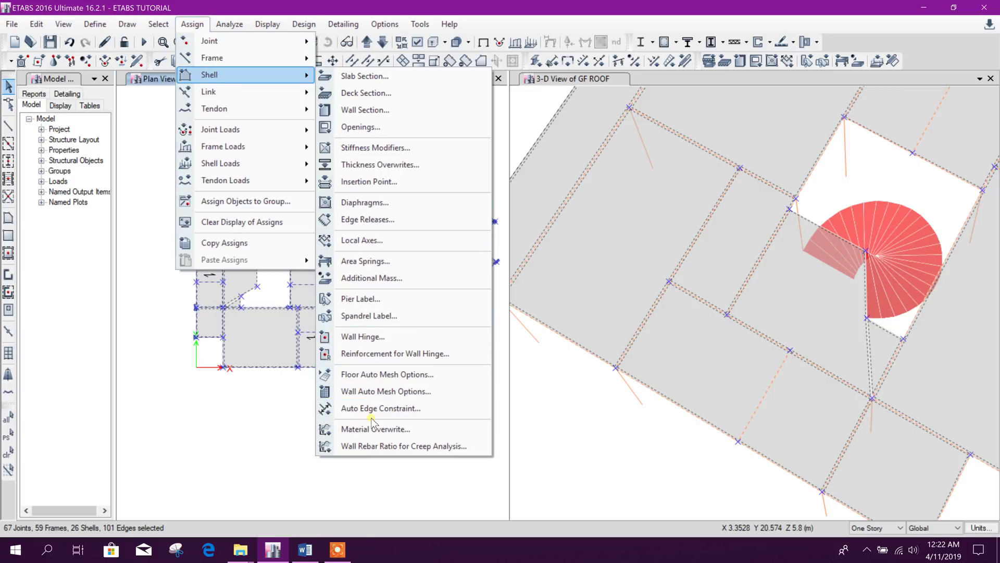
{"action": "left_click", "coordinate": [377, 203]}
{"action": "left_click_drag", "start_coordinate": [512, 146], "coordinate": [701, 141]}
{"action": "left_click", "coordinate": [633, 179]}
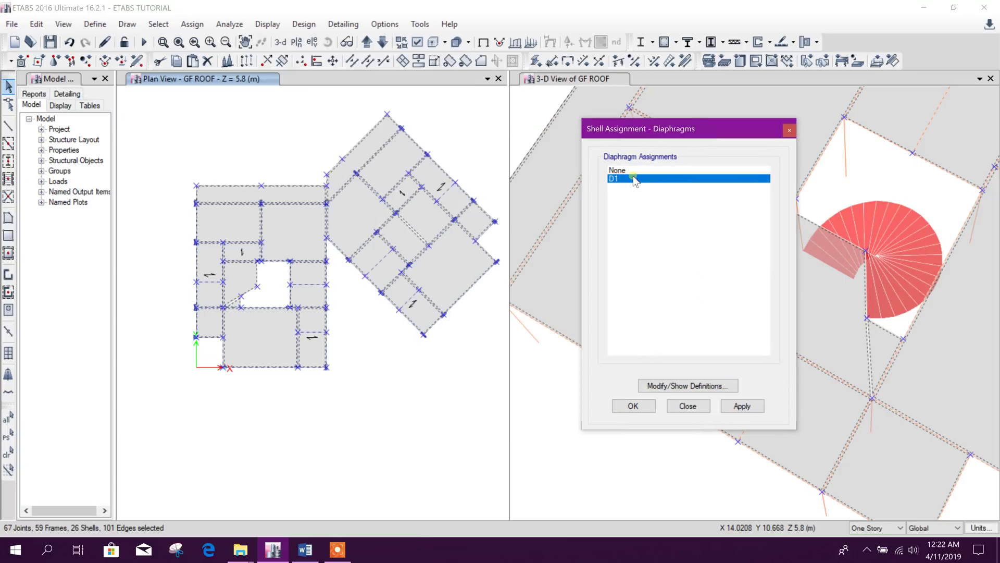
{"action": "left_click", "coordinate": [735, 409]}
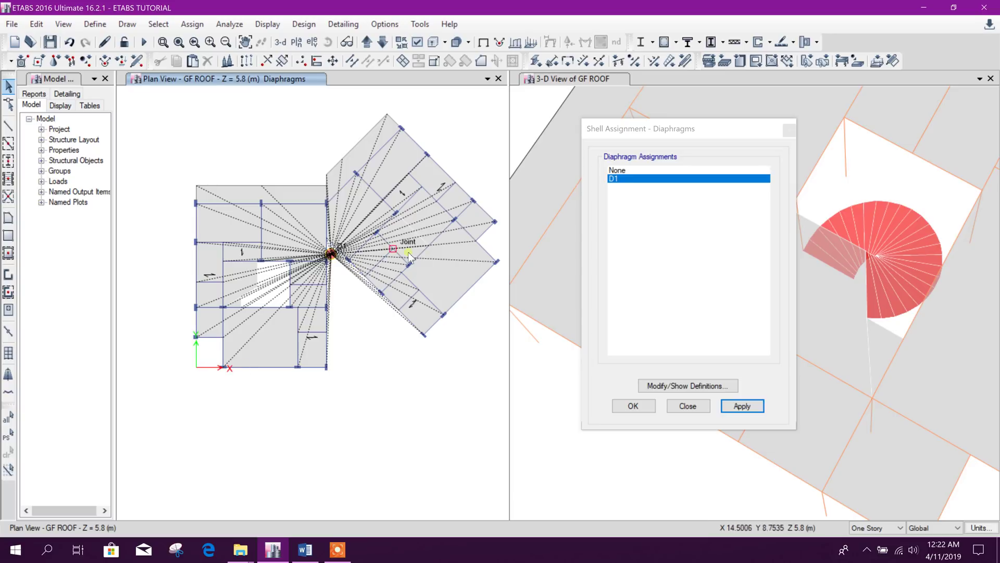
{"action": "left_click", "coordinate": [687, 406]}
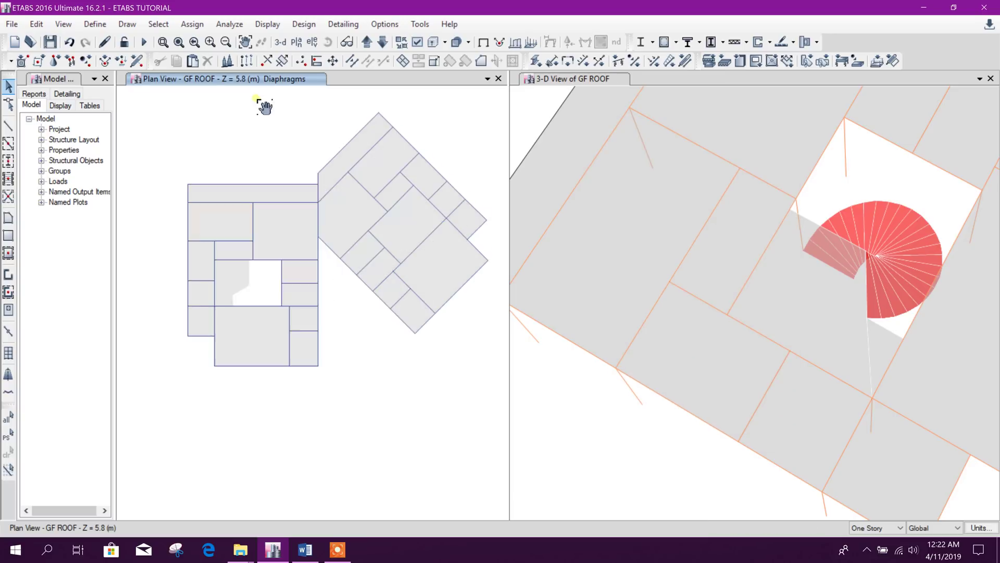
{"action": "left_click", "coordinate": [158, 24]}
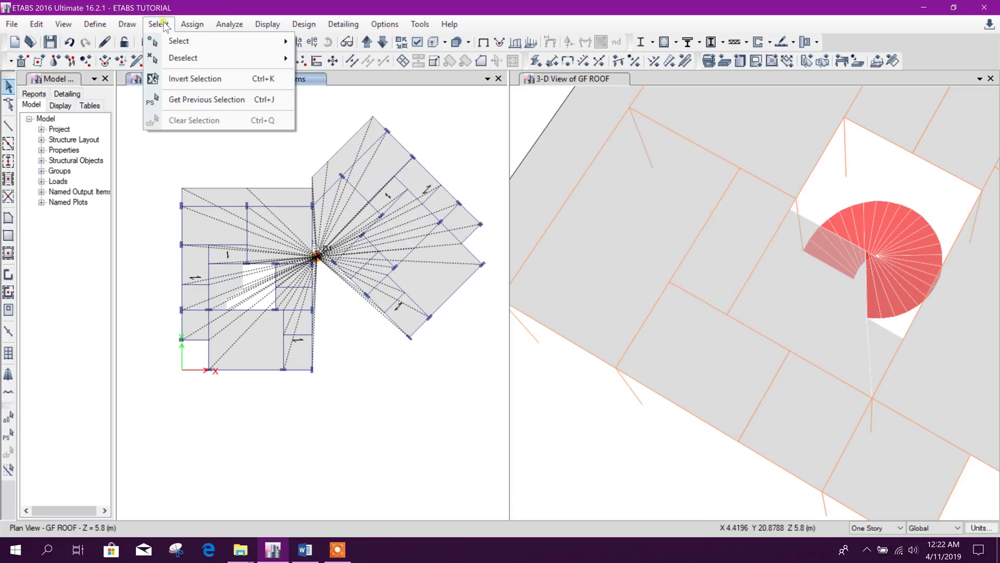
{"action": "mouse_move", "coordinate": [212, 41]}
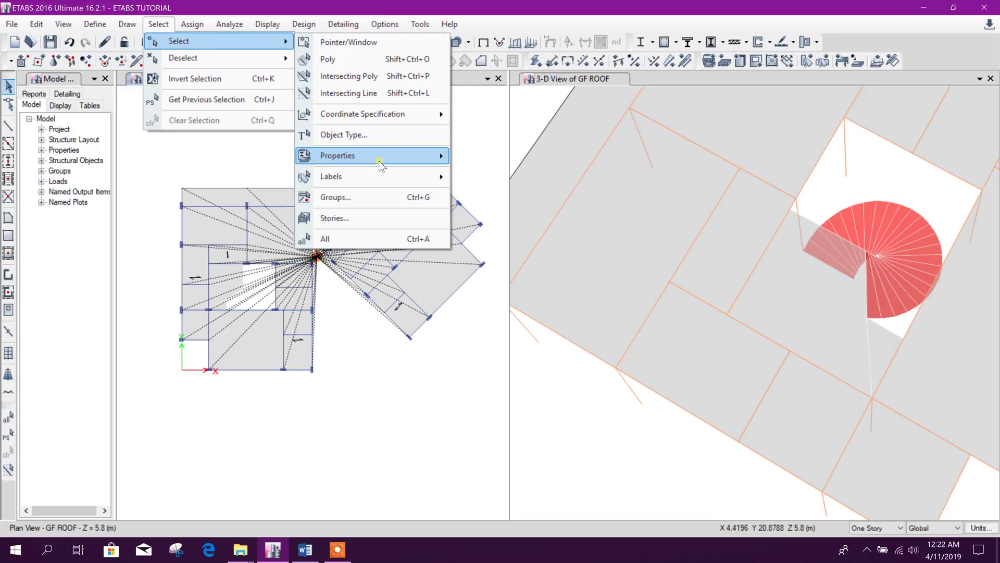
{"action": "mouse_move", "coordinate": [364, 158]}
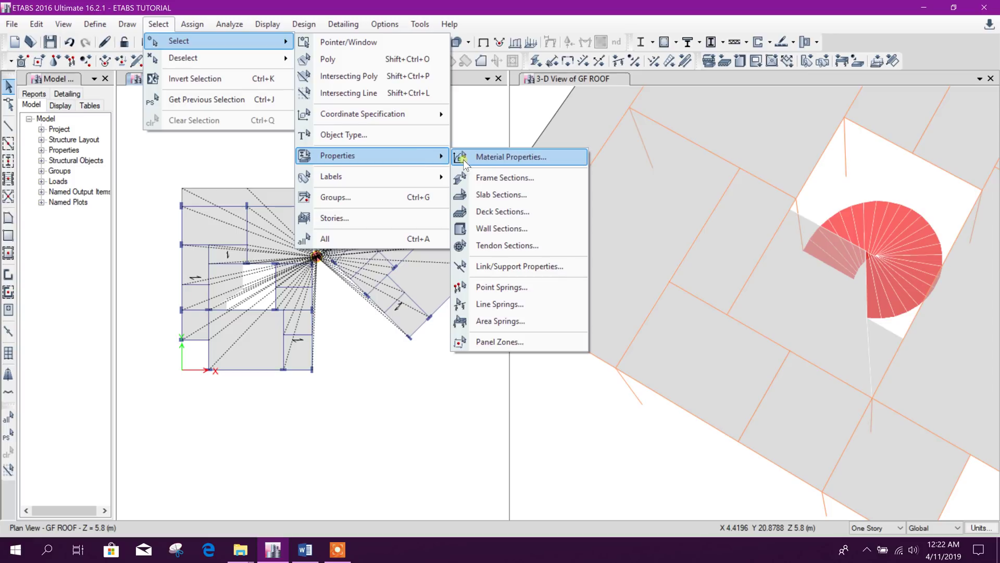
{"action": "mouse_move", "coordinate": [377, 180]}
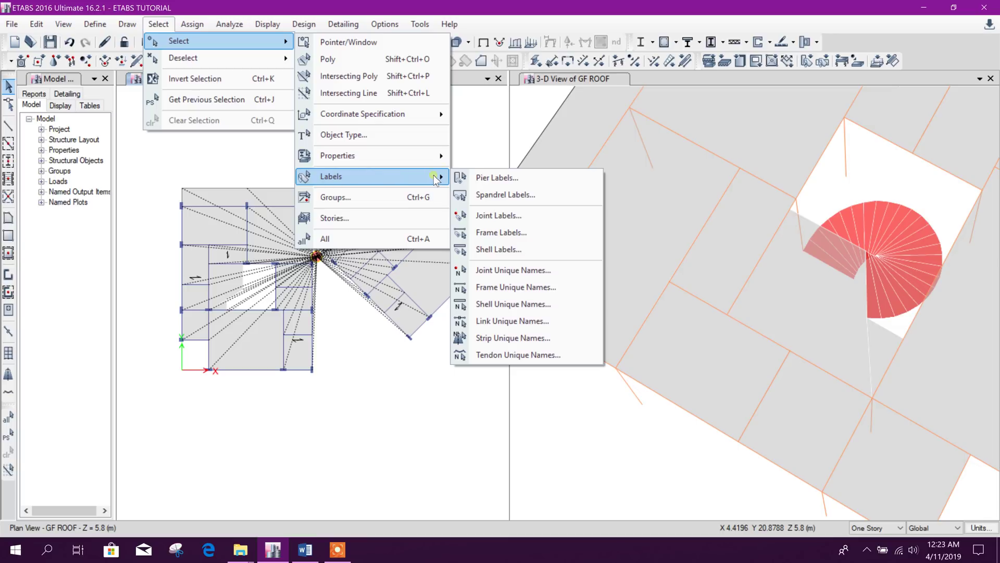
{"action": "middle_click_drag", "start_coordinate": [348, 350], "coordinate": [345, 366]}
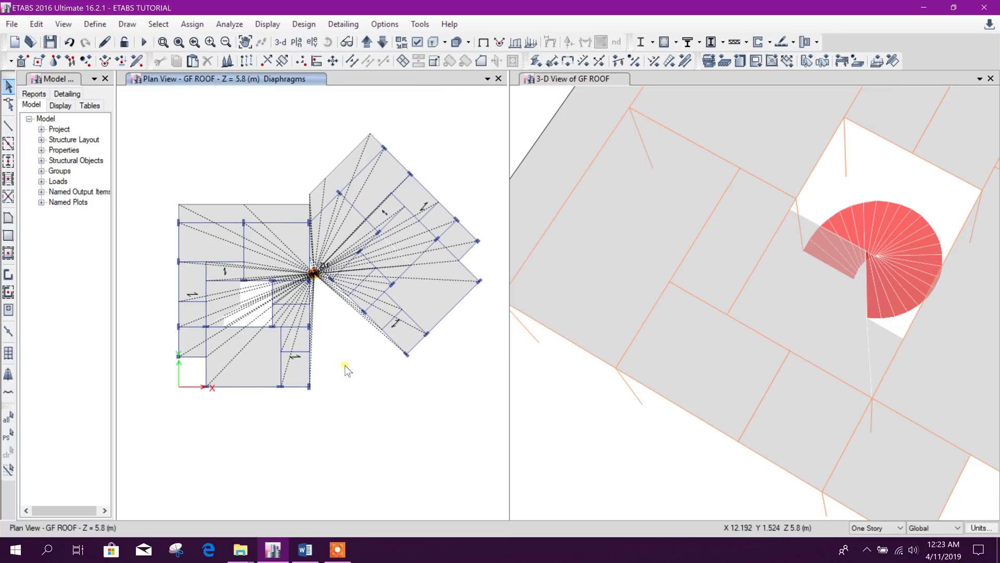
{"action": "mouse_move", "coordinate": [384, 391]}
{"action": "middle_mouse_down"}
{"action": "mouse_move", "coordinate": [369, 376]}
{"action": "mouse_move", "coordinate": [426, 358]}
{"action": "middle_mouse_up"}
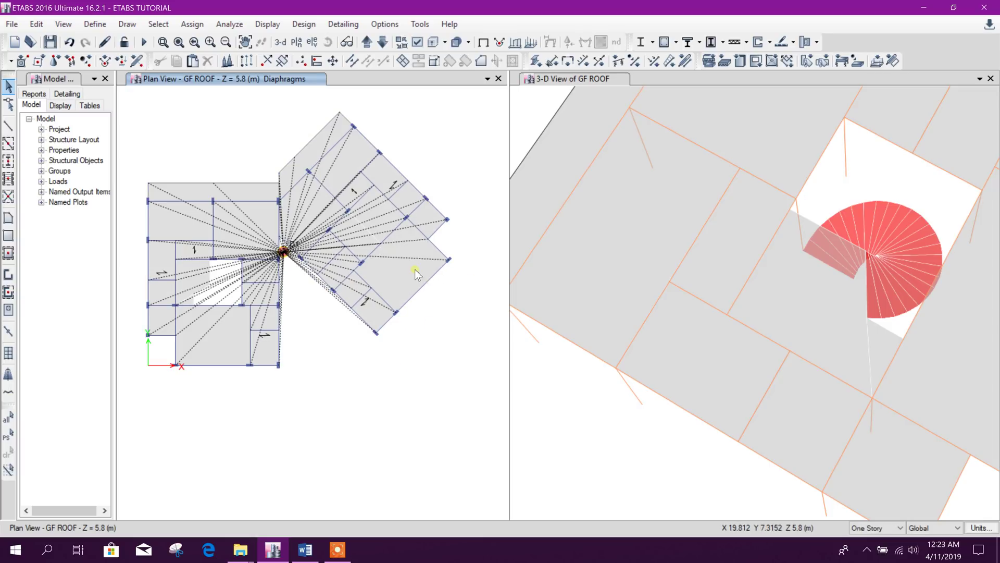
Step: Display frame and shell labels in the GF ROOF plan and examine those of the angled wing's large lower slab and its outer edge beam
{"action": "left_click", "coordinate": [414, 44]}
{"action": "left_click_drag", "start_coordinate": [487, 43], "coordinate": [663, 32]}
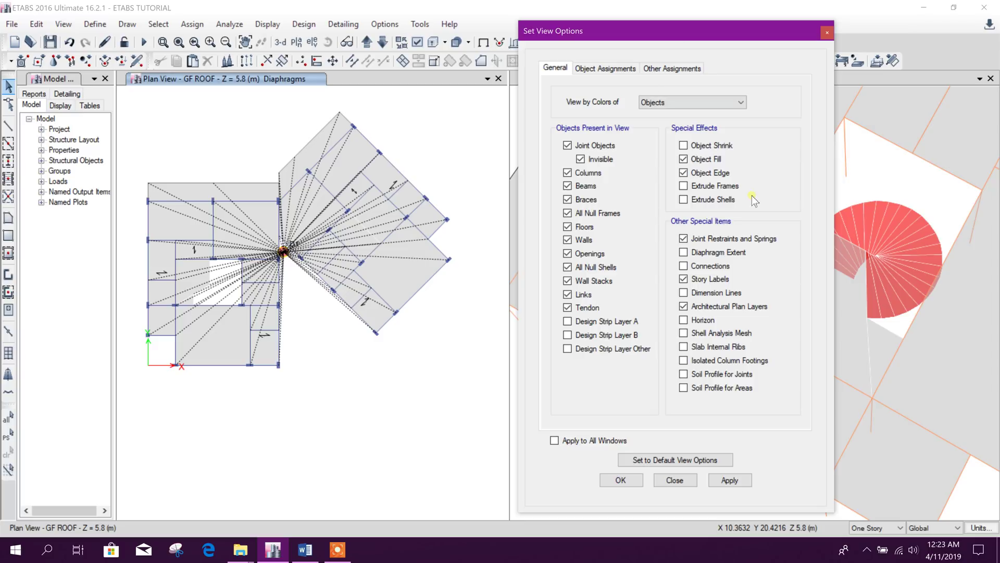
{"action": "left_click", "coordinate": [618, 68]}
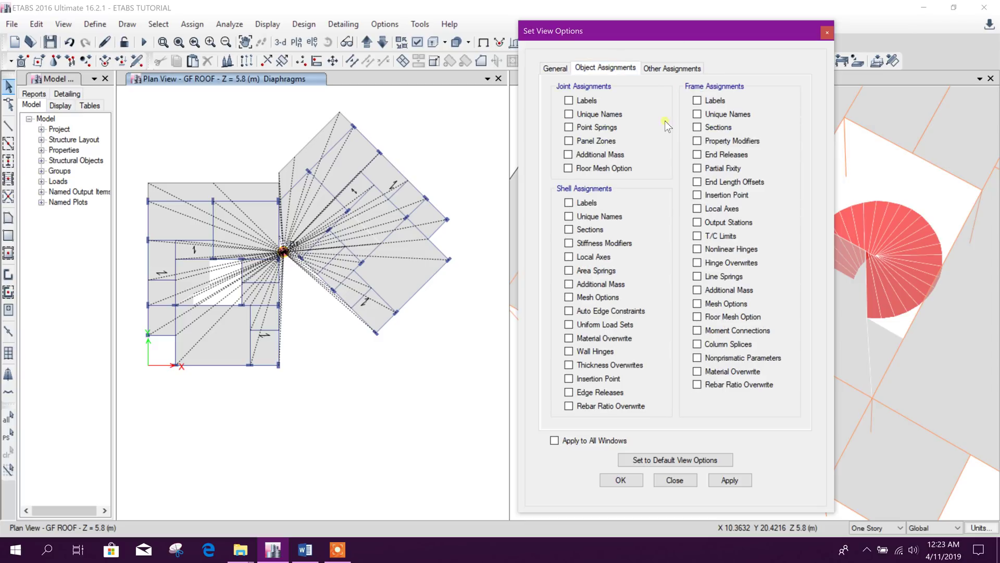
{"action": "left_click", "coordinate": [715, 101]}
{"action": "left_click", "coordinate": [569, 203]}
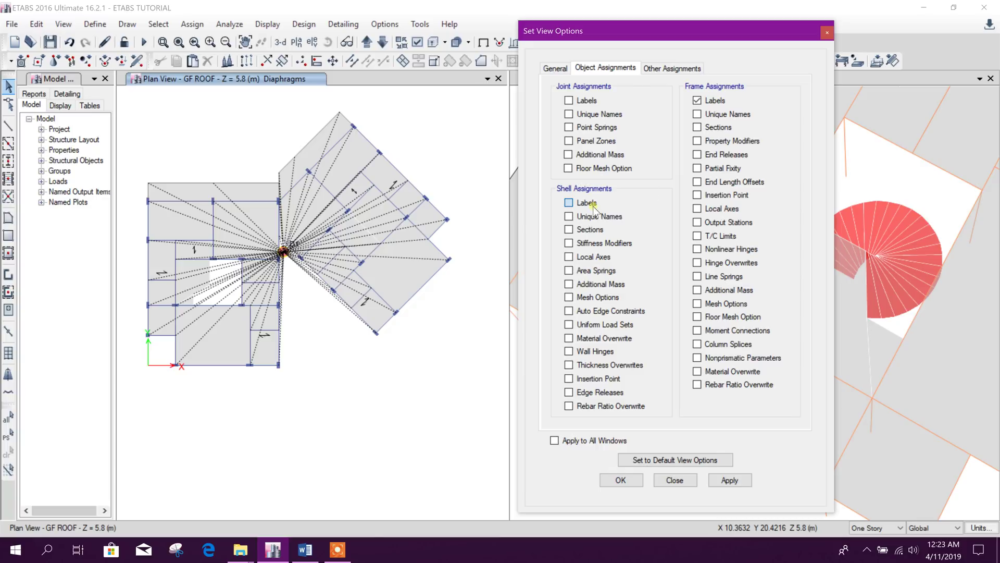
{"action": "left_click", "coordinate": [728, 480]}
{"action": "left_click", "coordinate": [669, 484]}
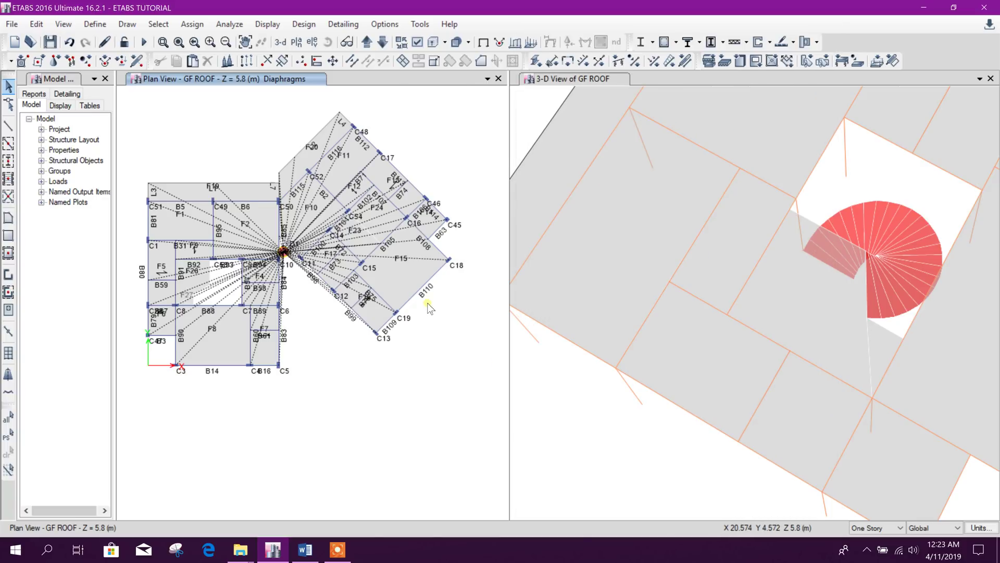
{"action": "scroll", "coordinate": [426, 304], "scroll_direction": "up", "scroll_amount": 4}
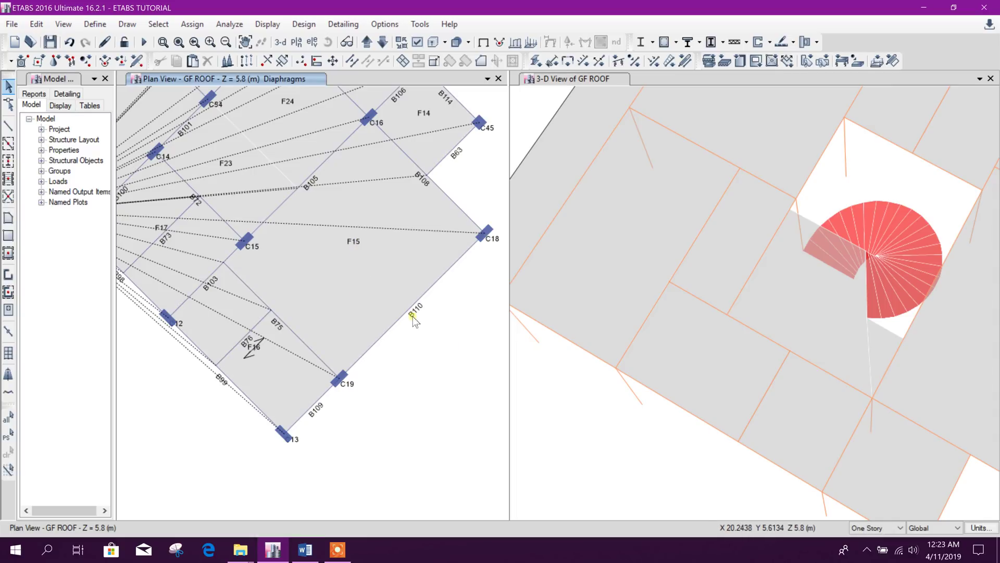
{"action": "middle_click_drag", "start_coordinate": [387, 349], "coordinate": [391, 330]}
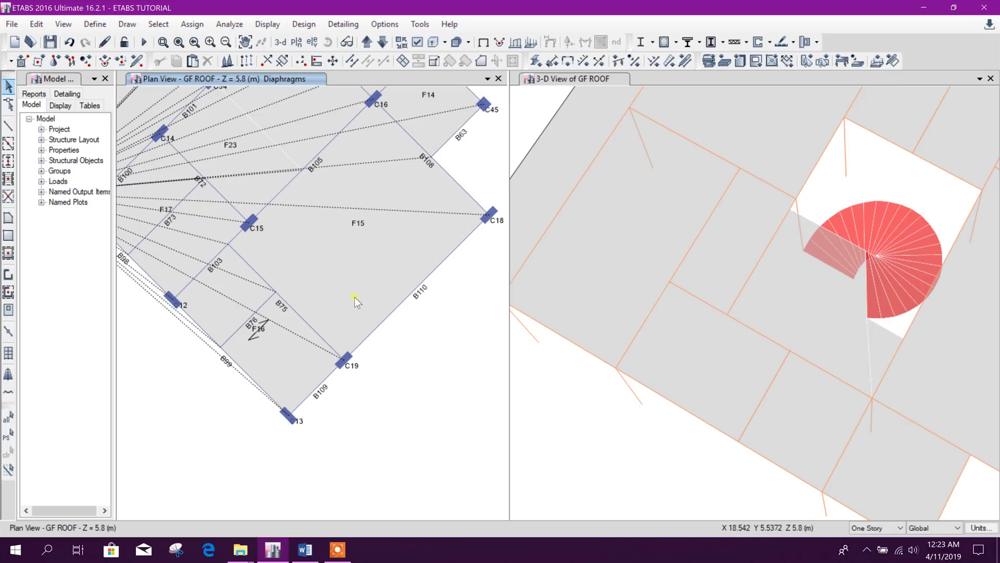
{"action": "middle_click_drag", "start_coordinate": [408, 334], "coordinate": [411, 370]}
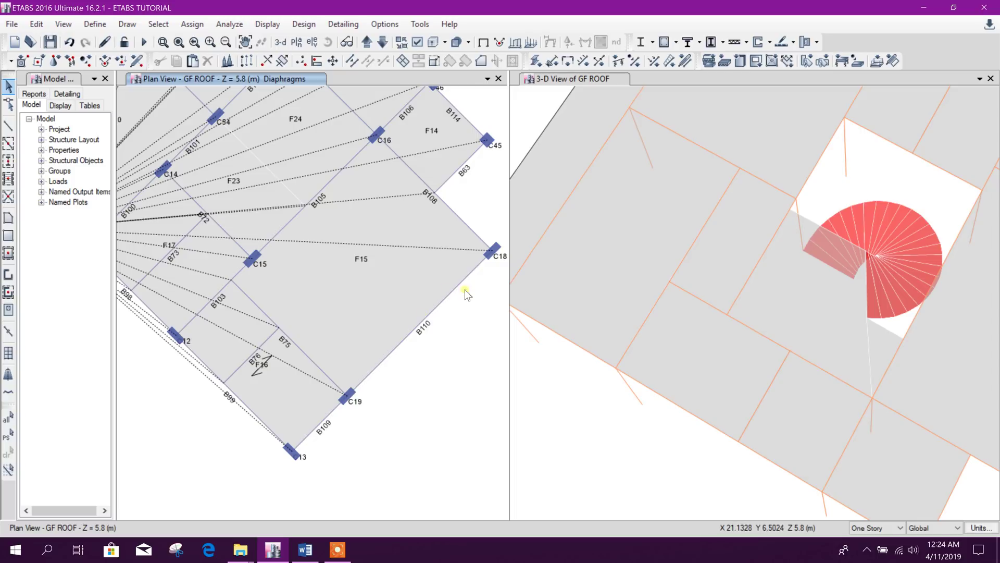
{"action": "middle_click_drag", "start_coordinate": [426, 377], "coordinate": [438, 346]}
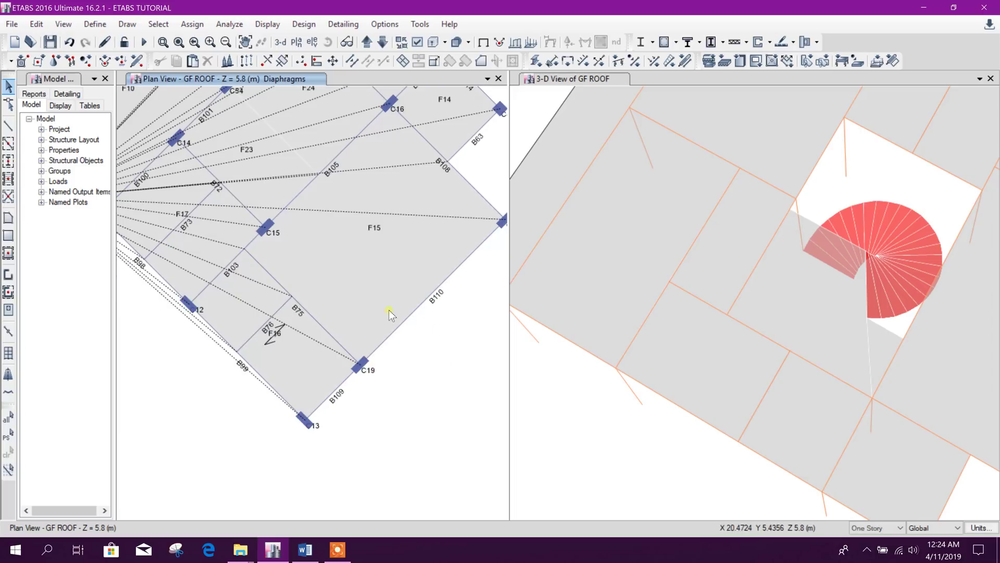
{"action": "middle_click_drag", "start_coordinate": [430, 307], "coordinate": [405, 346]}
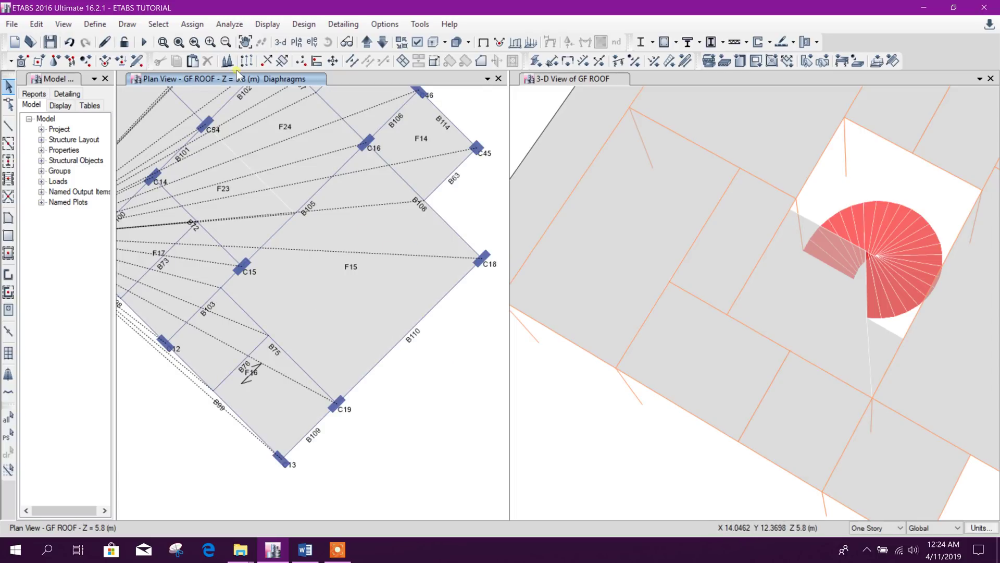
{"action": "left_click", "coordinate": [158, 25]}
{"action": "mouse_move", "coordinate": [268, 41]}
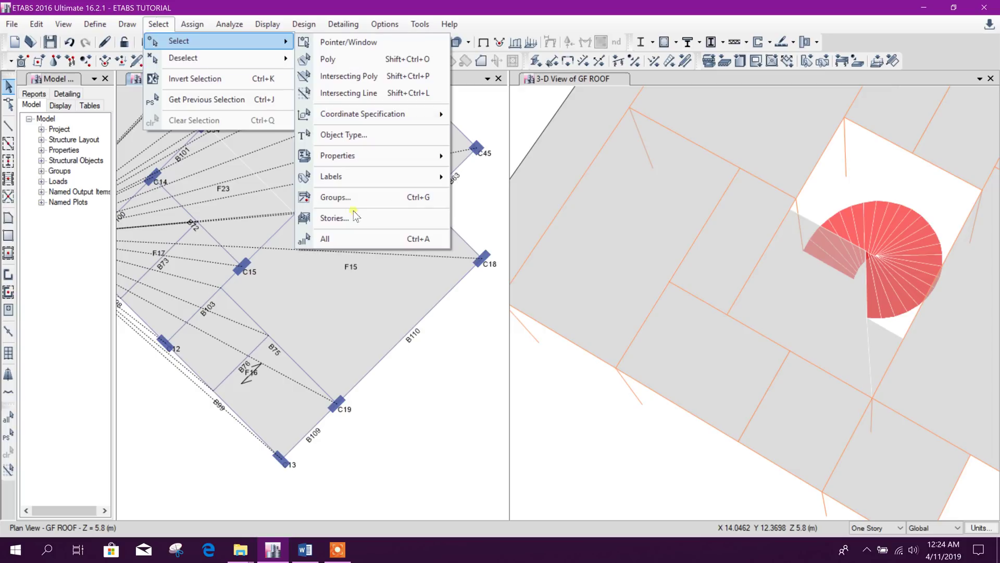
{"action": "left_click", "coordinate": [384, 4]}
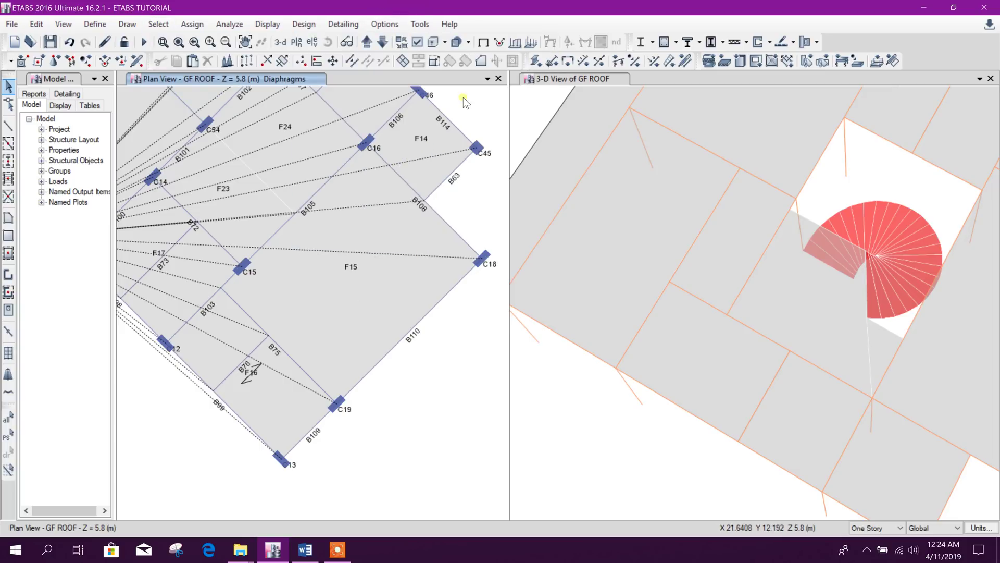
Step: Hide the frame and shell labels in the GF ROOF plan view
{"action": "left_click", "coordinate": [418, 45]}
{"action": "left_click", "coordinate": [620, 67]}
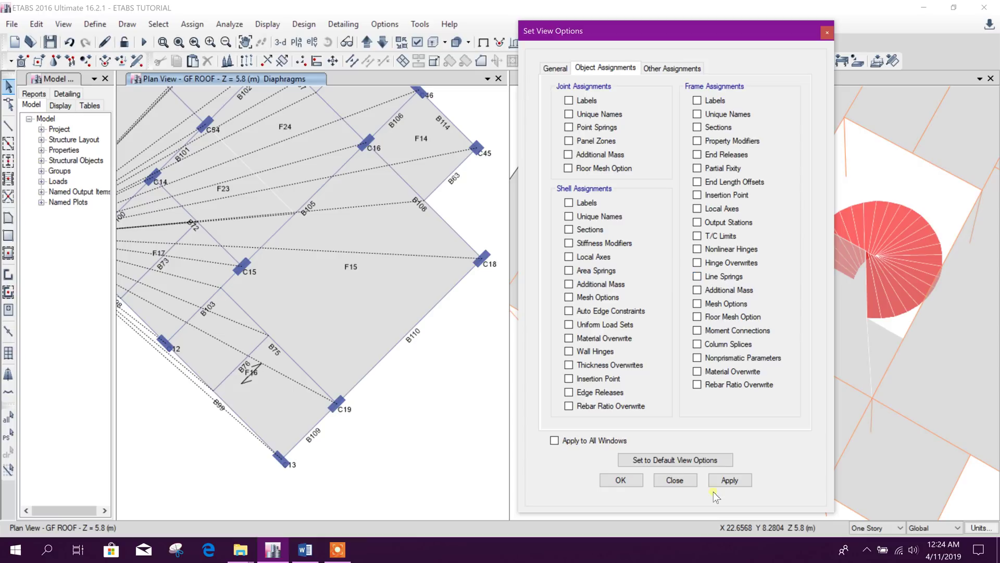
{"action": "left_click", "coordinate": [728, 479]}
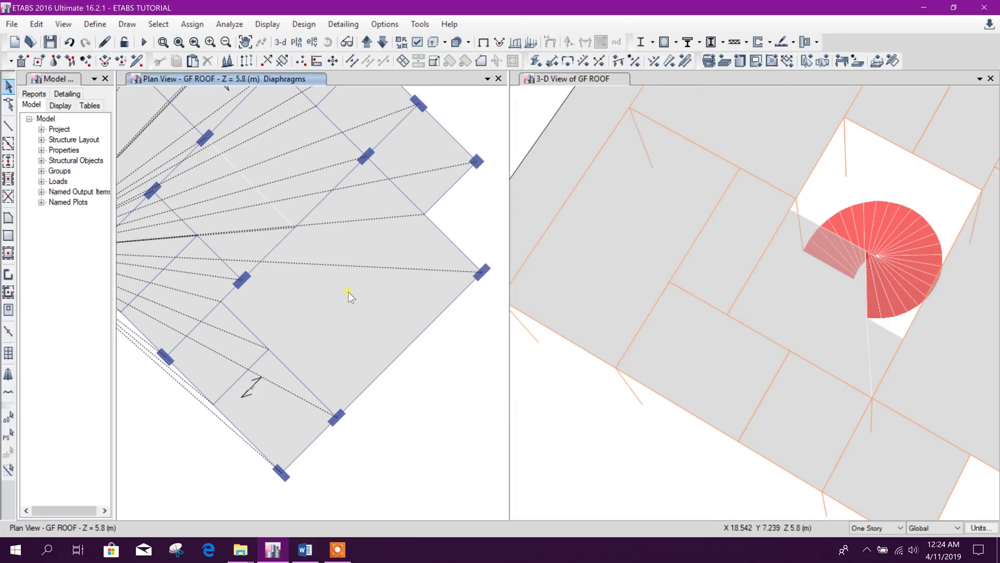
{"action": "middle_click_drag", "start_coordinate": [404, 254], "coordinate": [409, 281]}
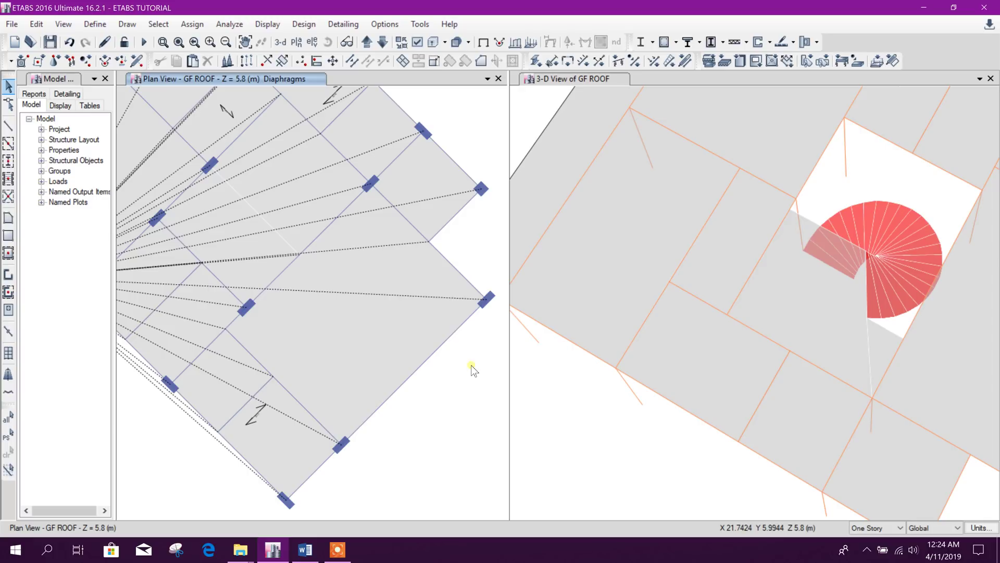
Step: Select the shells labelled F15 on all stories using selection by shell label
{"action": "left_click", "coordinate": [159, 24]}
{"action": "mouse_move", "coordinate": [282, 41]}
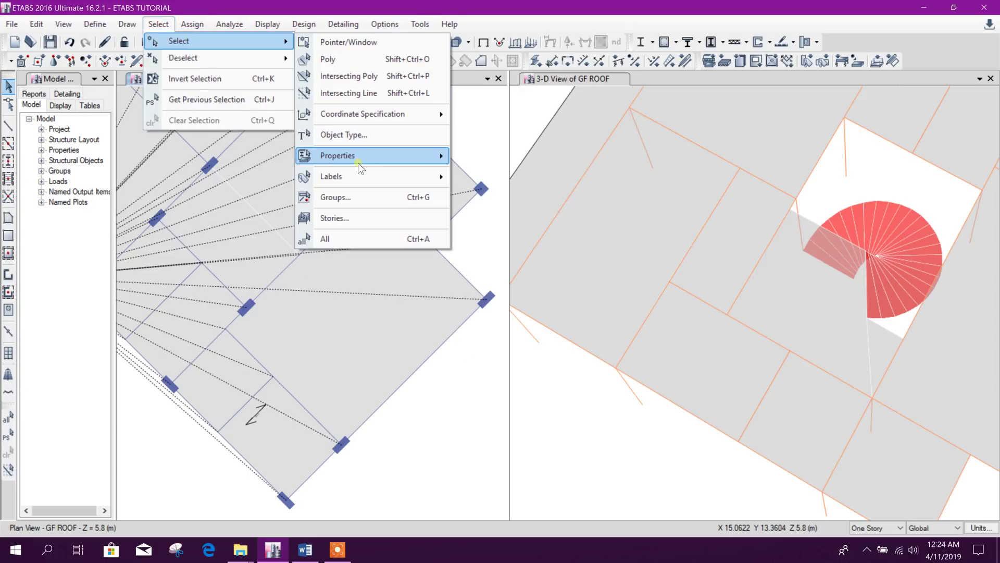
{"action": "mouse_move", "coordinate": [374, 179]}
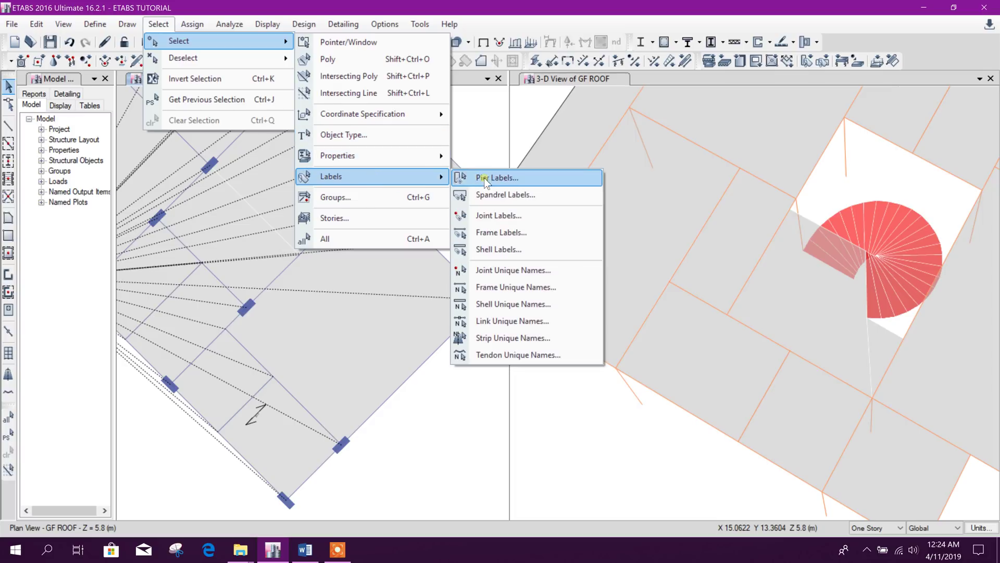
{"action": "left_click", "coordinate": [499, 249]}
{"action": "left_click_drag", "start_coordinate": [489, 127], "coordinate": [667, 109]}
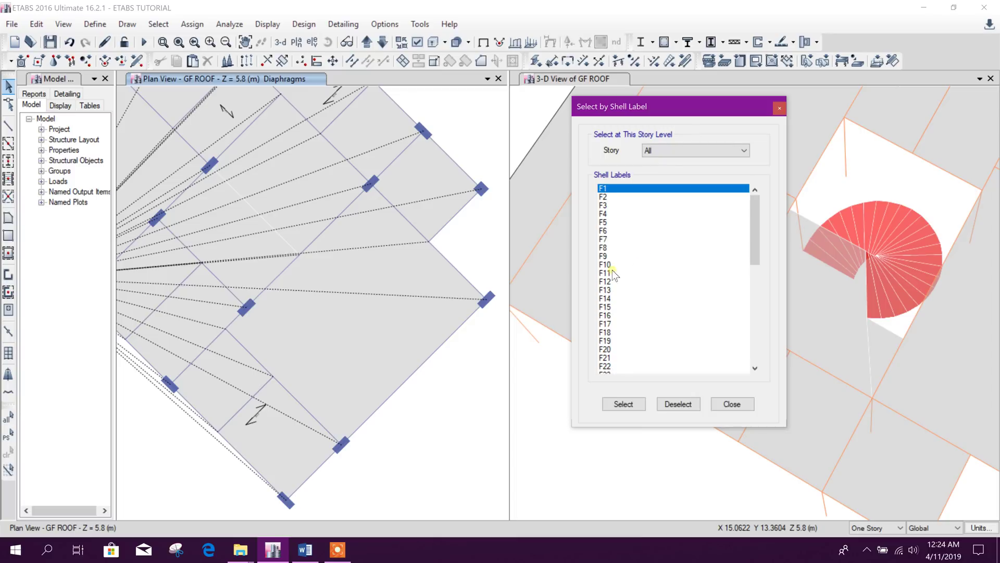
{"action": "left_click", "coordinate": [605, 307]}
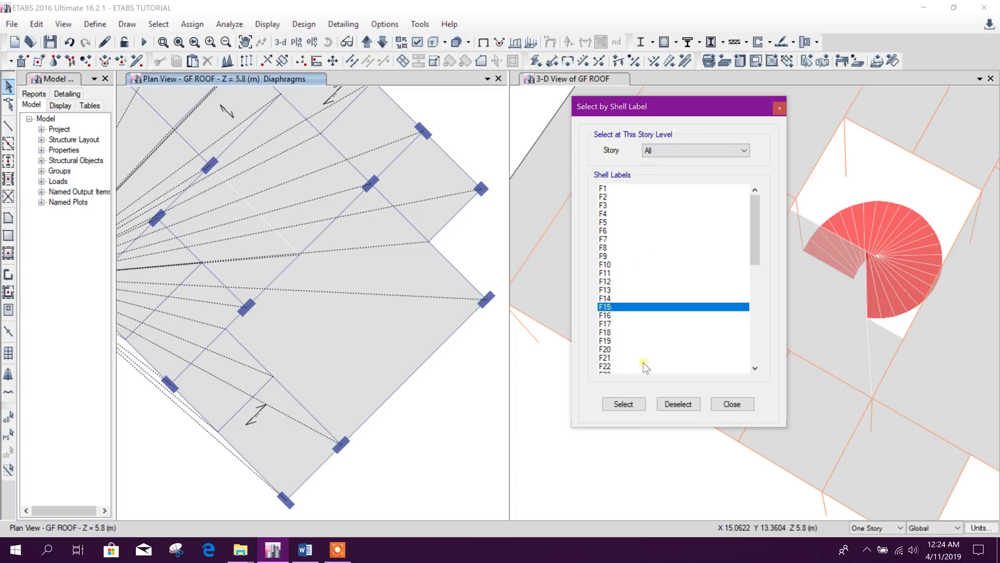
{"action": "left_click", "coordinate": [634, 404]}
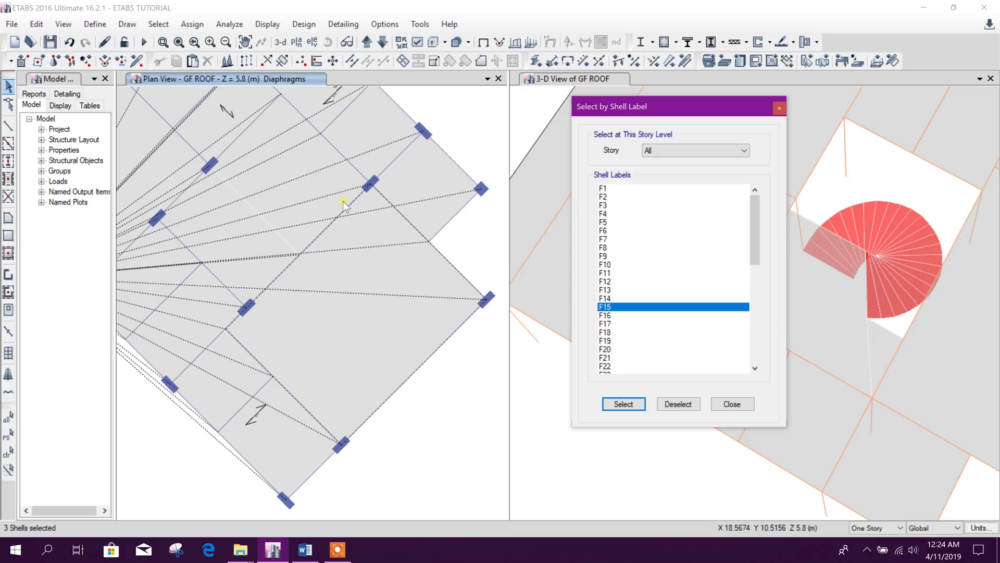
{"action": "scroll", "coordinate": [394, 218], "scroll_direction": "up", "scroll_amount": 3}
{"action": "scroll", "coordinate": [359, 179], "scroll_direction": "down", "scroll_amount": 3}
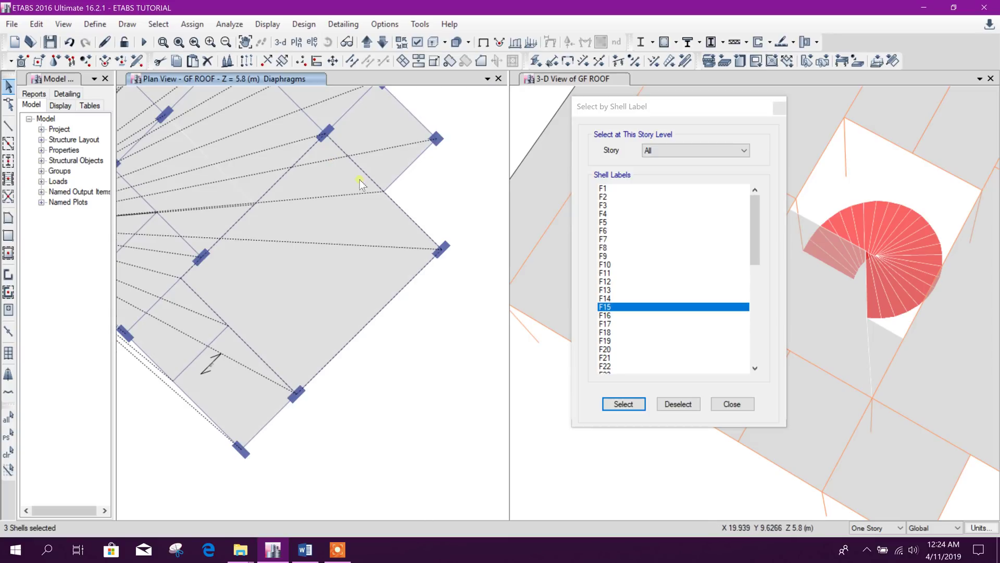
{"action": "left_click", "coordinate": [780, 108]}
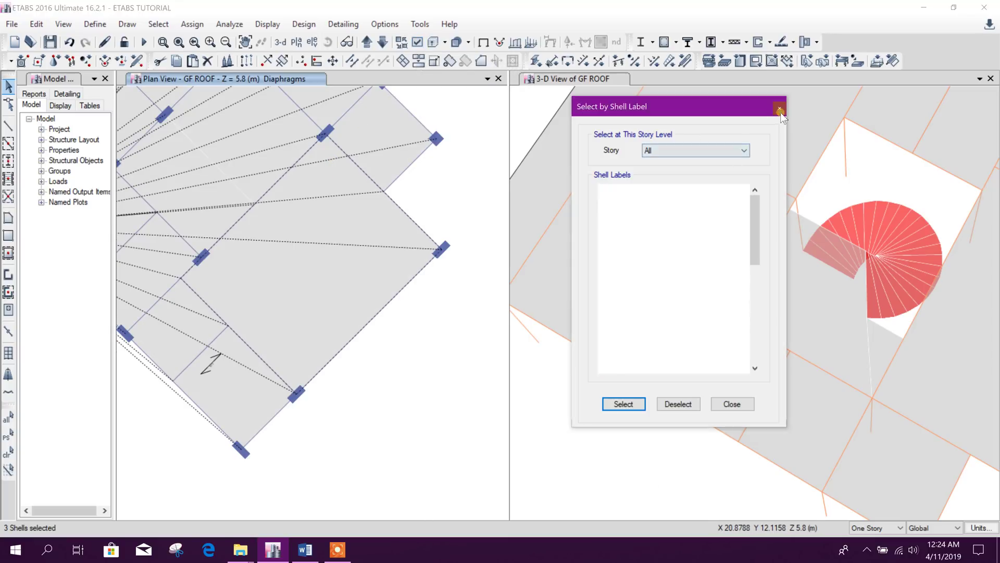
Step: Replace the diaphragm display with the plain undeformed plan and deselect the angled wing's large lower slab
{"action": "left_click", "coordinate": [484, 43]}
{"action": "left_click", "coordinate": [346, 229]}
{"action": "middle_click_drag", "start_coordinate": [346, 229], "coordinate": [403, 286]}
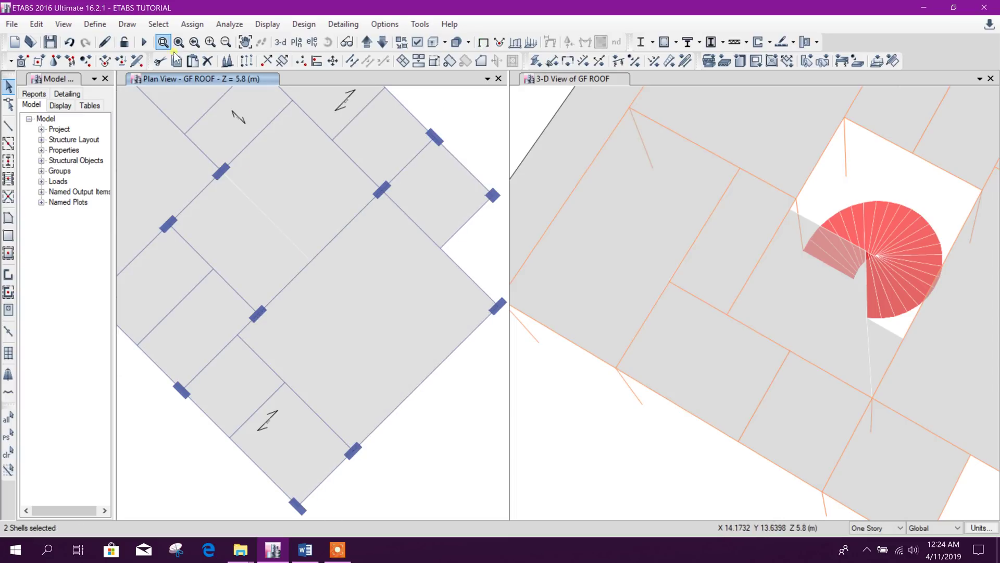
{"action": "left_click", "coordinate": [158, 24]}
{"action": "mouse_move", "coordinate": [179, 41]}
{"action": "left_click", "coordinate": [377, 135]}
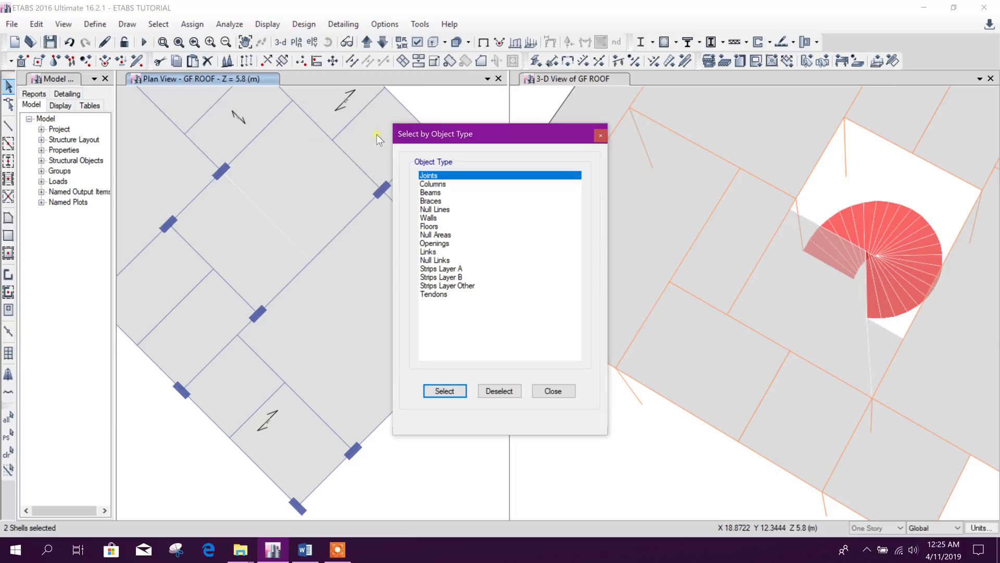
{"action": "left_click", "coordinate": [600, 135]}
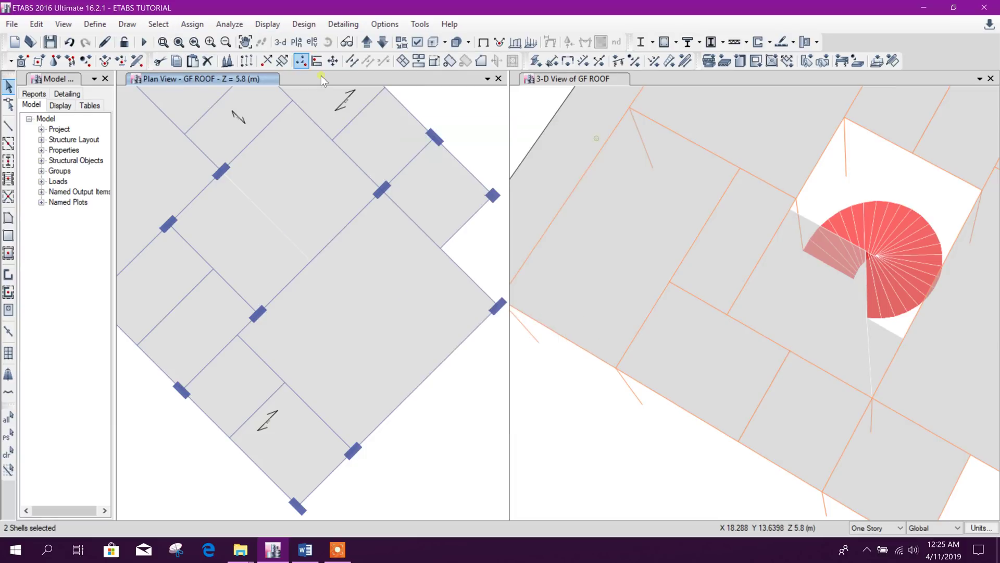
Step: Repeat the selection by shell label for F15 on all stories
{"action": "left_click", "coordinate": [172, 22]}
{"action": "left_click", "coordinate": [172, 22]}
{"action": "left_click", "coordinate": [179, 42]}
{"action": "left_click", "coordinate": [161, 24]}
{"action": "left_click", "coordinate": [164, 25]}
{"action": "left_click", "coordinate": [164, 26]}
{"action": "left_click", "coordinate": [179, 42]}
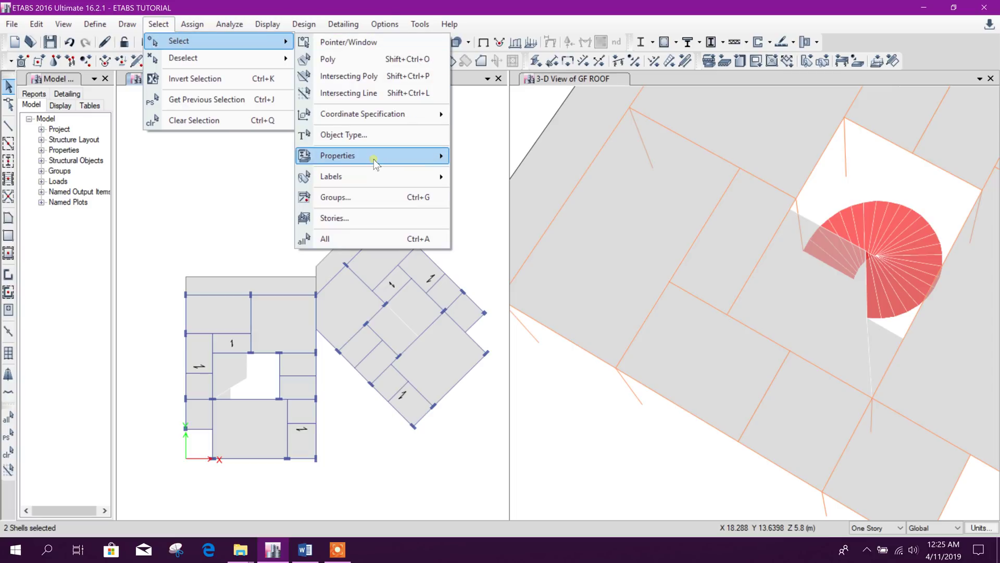
{"action": "mouse_move", "coordinate": [374, 156]}
{"action": "mouse_move", "coordinate": [378, 176]}
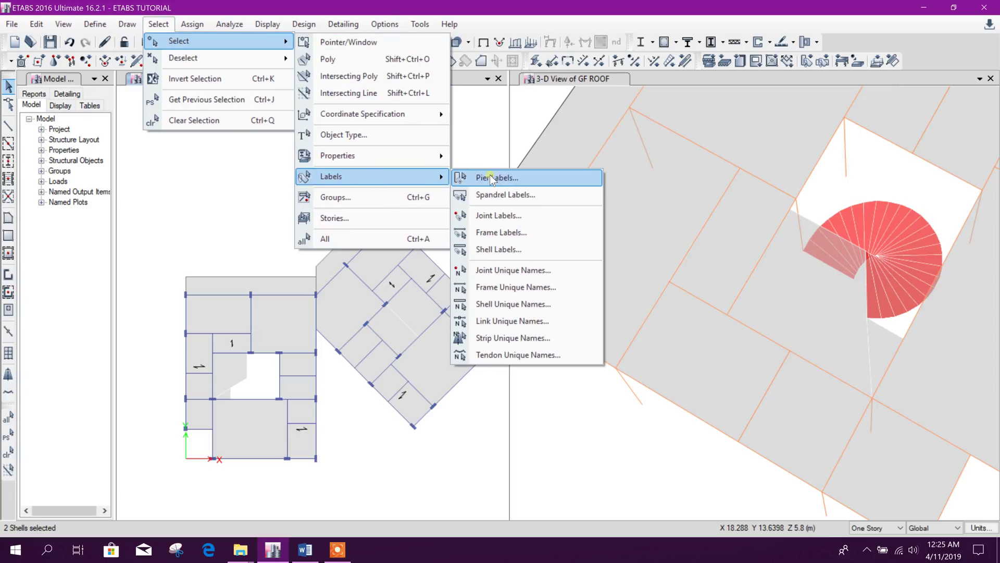
{"action": "left_click", "coordinate": [519, 251]}
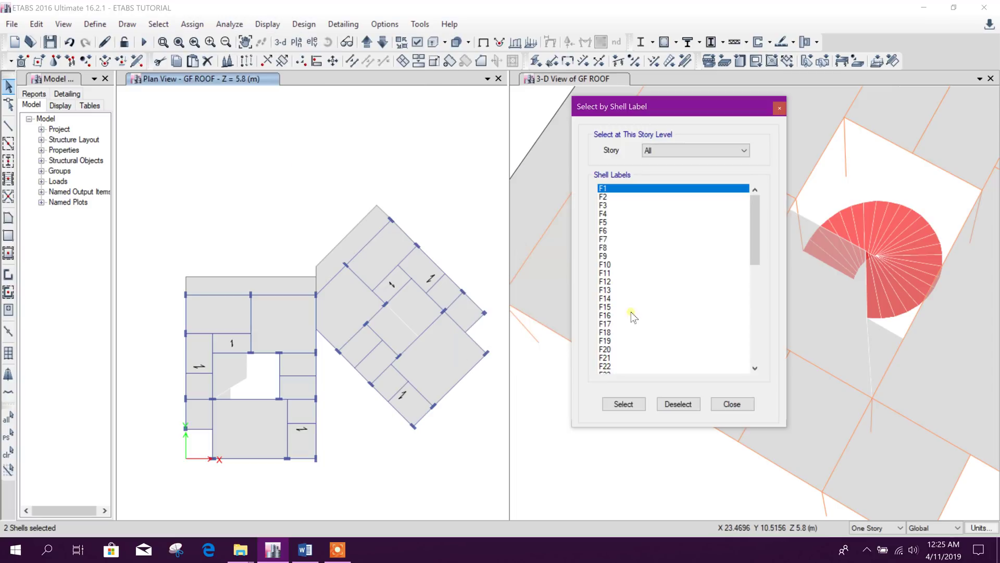
{"action": "left_click", "coordinate": [604, 306]}
{"action": "left_click", "coordinate": [624, 403]}
{"action": "scroll", "coordinate": [386, 391], "scroll_direction": "up", "scroll_amount": 3}
{"action": "middle_click_drag", "start_coordinate": [457, 390], "coordinate": [286, 371]}
{"action": "left_click", "coordinate": [732, 403]}
Step: Select the frames labelled B110 on all stories by frame label, and clear the entire selection
{"action": "left_click", "coordinate": [159, 24]}
{"action": "mouse_move", "coordinate": [172, 45]}
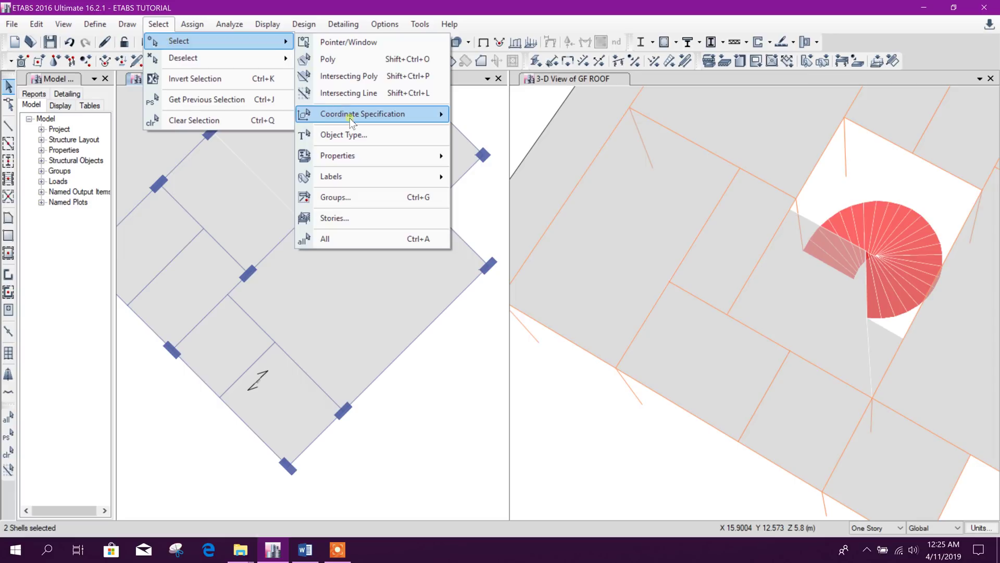
{"action": "mouse_move", "coordinate": [365, 176]}
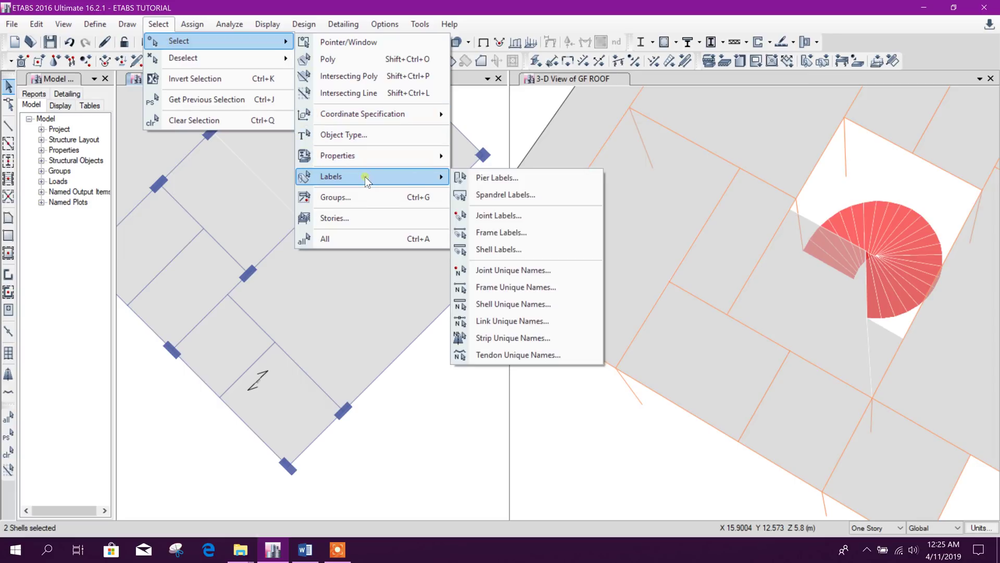
{"action": "left_click", "coordinate": [511, 233]}
{"action": "scroll", "coordinate": [444, 271], "scroll_direction": "down", "scroll_amount": 17}
{"action": "scroll", "coordinate": [441, 290], "scroll_direction": "down", "scroll_amount": 1}
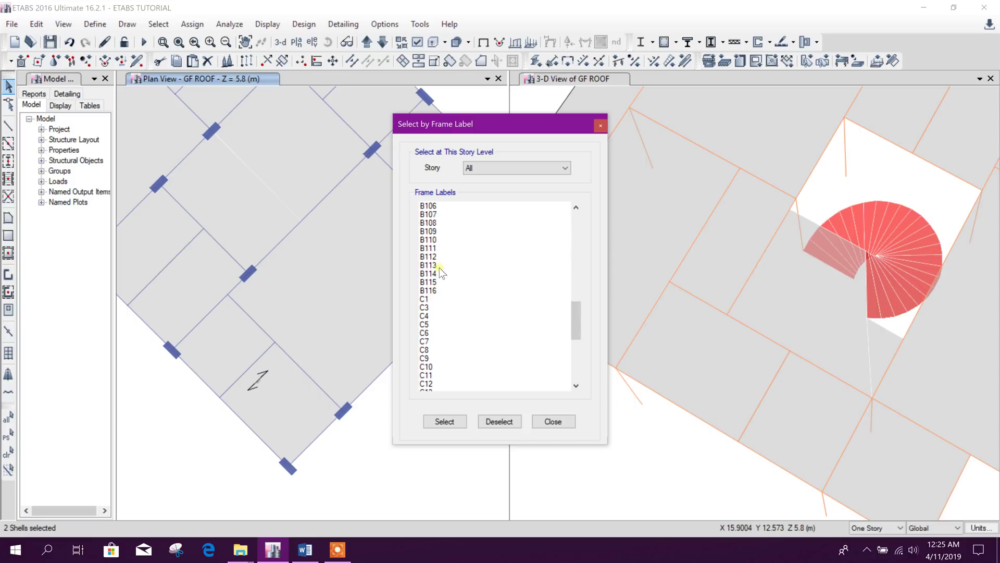
{"action": "left_click", "coordinate": [433, 240]}
{"action": "left_click", "coordinate": [445, 422]}
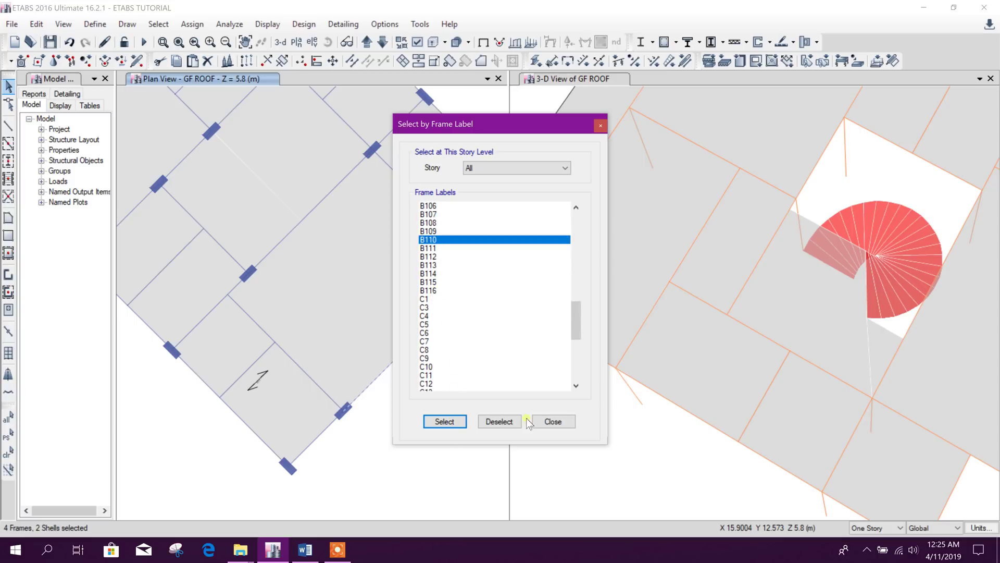
{"action": "left_click", "coordinate": [553, 421]}
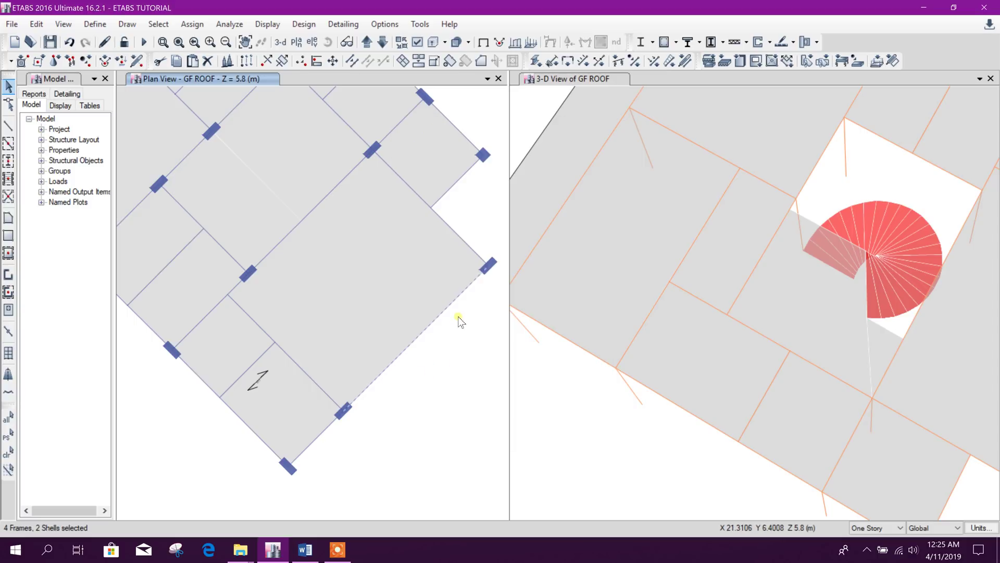
{"action": "middle_click_drag", "start_coordinate": [458, 317], "coordinate": [468, 367]}
{"action": "key", "text": "Escape"}
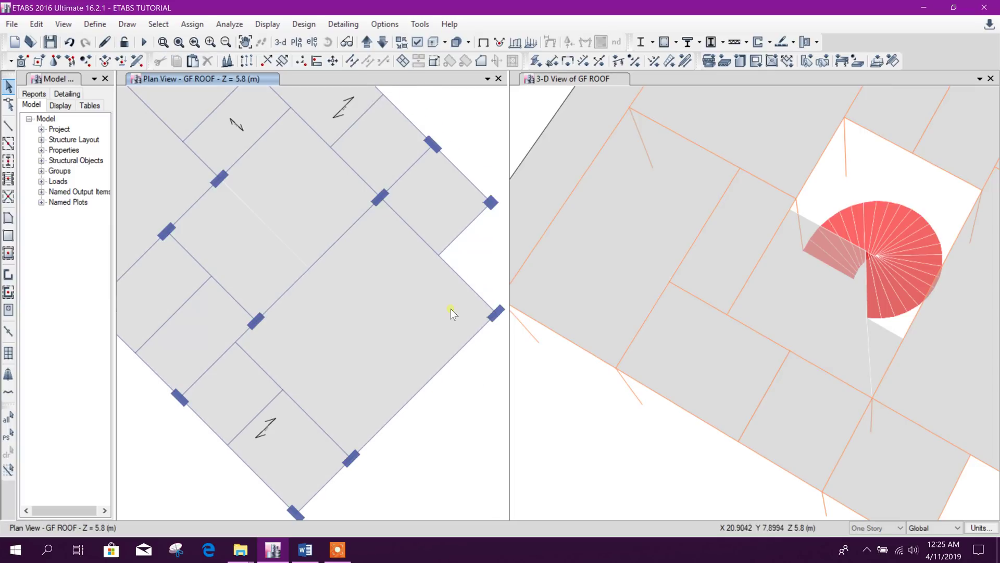
{"action": "middle_click_drag", "start_coordinate": [428, 230], "coordinate": [443, 269]}
{"action": "scroll", "coordinate": [411, 223], "scroll_direction": "down", "scroll_amount": 3}
{"action": "scroll", "coordinate": [411, 223], "scroll_direction": "up", "scroll_amount": 2}
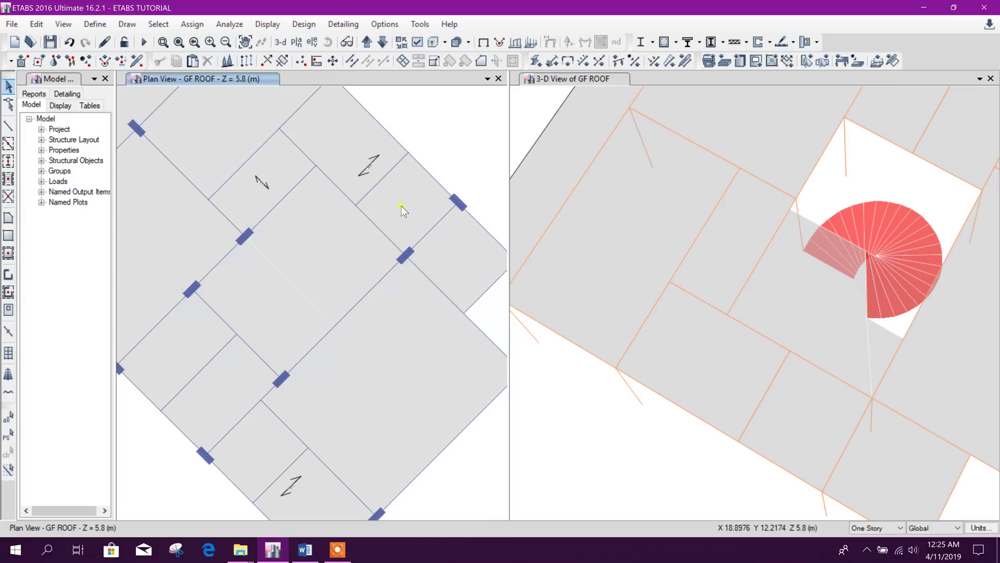
{"action": "scroll", "coordinate": [401, 209], "scroll_direction": "down", "scroll_amount": 2}
{"action": "scroll", "coordinate": [396, 286], "scroll_direction": "up", "scroll_amount": 3}
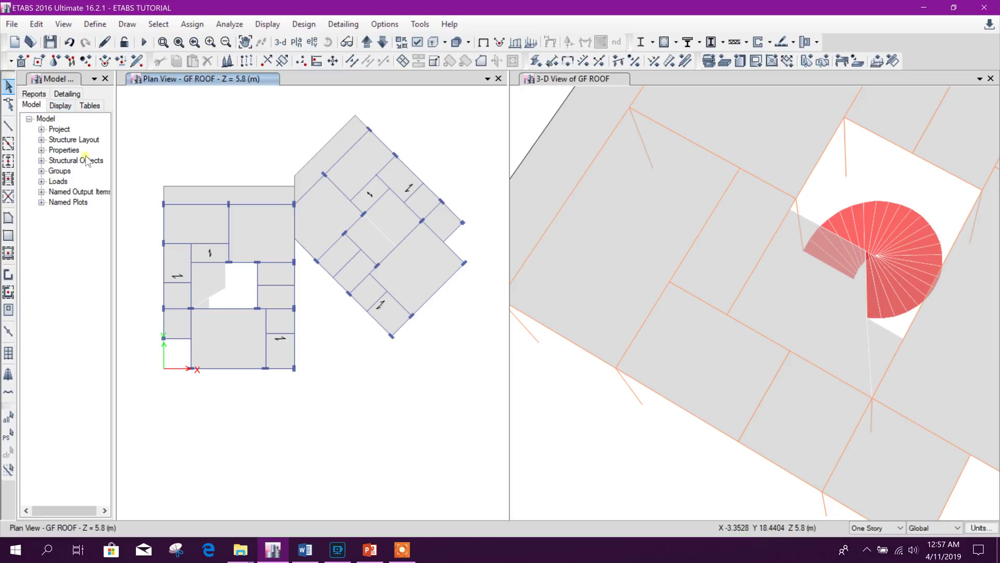
Step: Widen the Model Explorer pane, and toggle its display off and back on
{"action": "left_click_drag", "start_coordinate": [114, 195], "coordinate": [139, 194]}
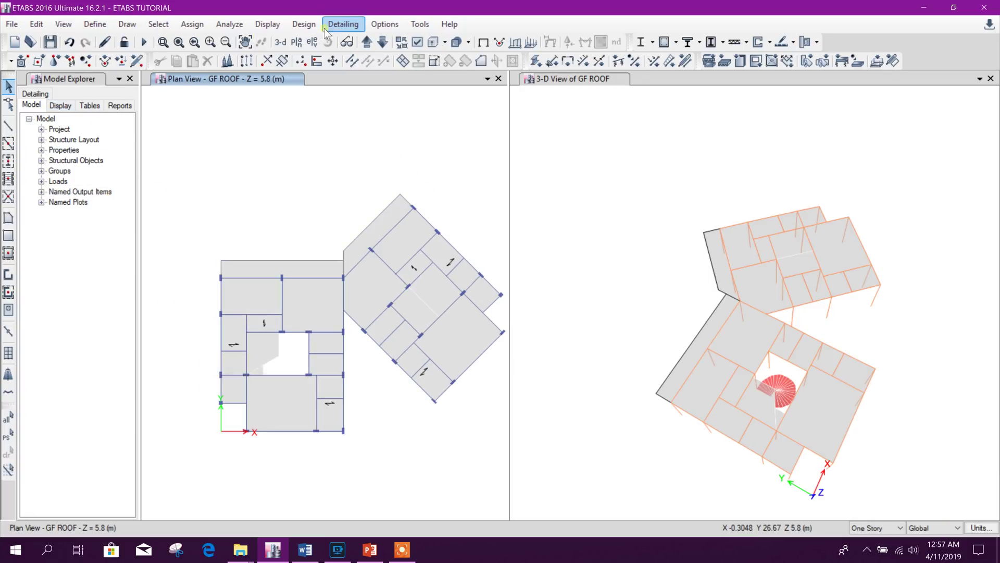
{"action": "left_click", "coordinate": [369, 25]}
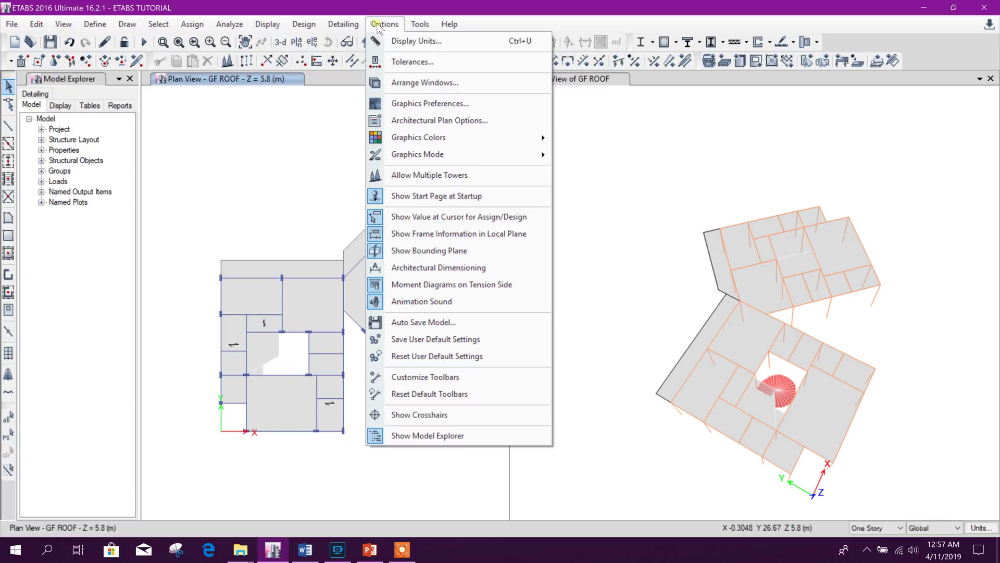
{"action": "left_click", "coordinate": [400, 434]}
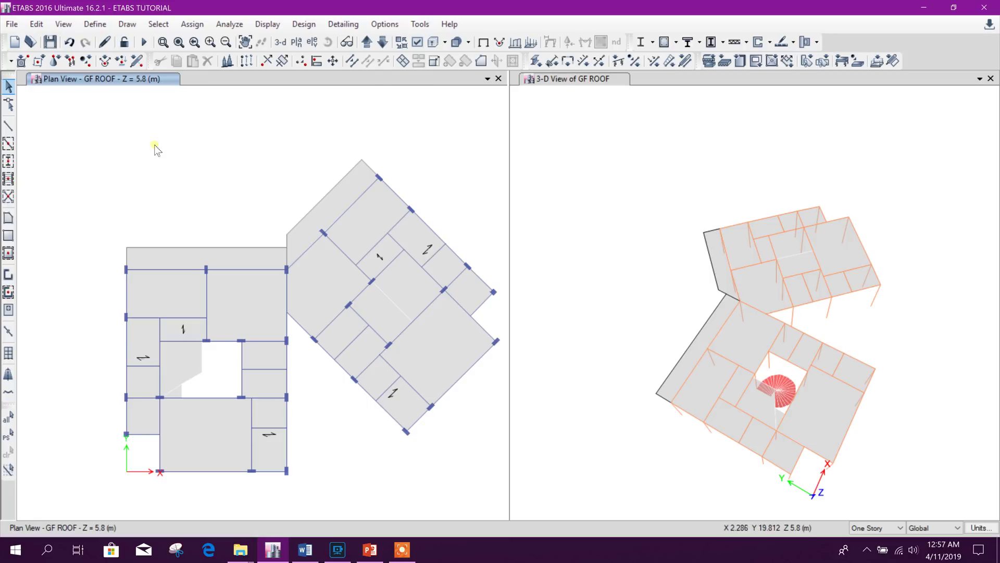
{"action": "left_click", "coordinate": [384, 24]}
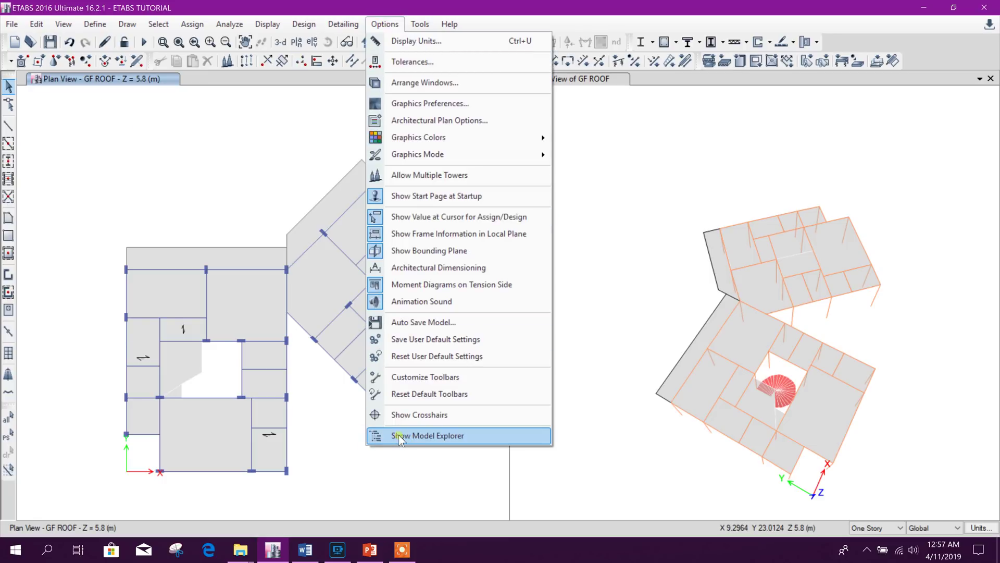
{"action": "left_click", "coordinate": [468, 436]}
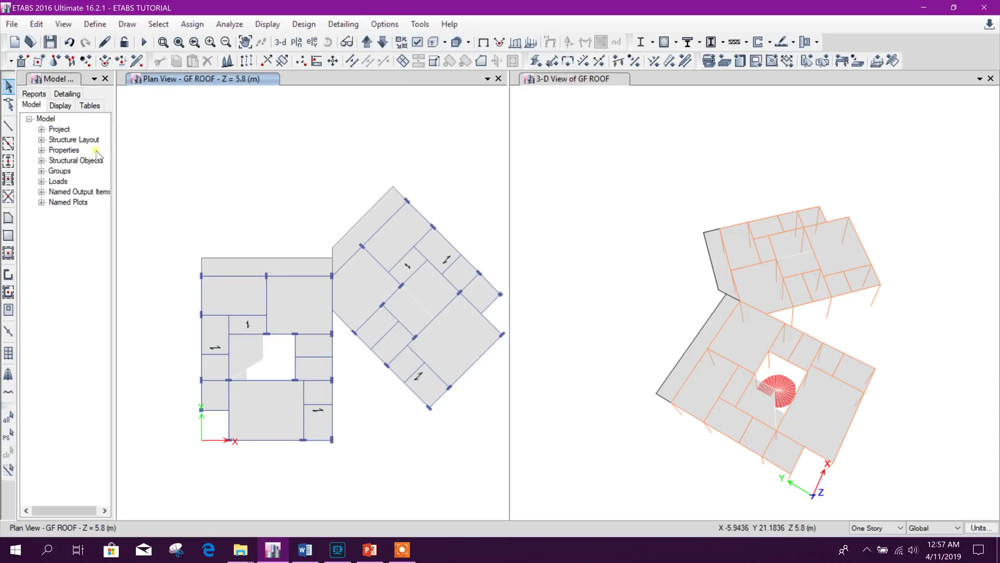
{"action": "middle_click_drag", "start_coordinate": [388, 407], "coordinate": [375, 371]}
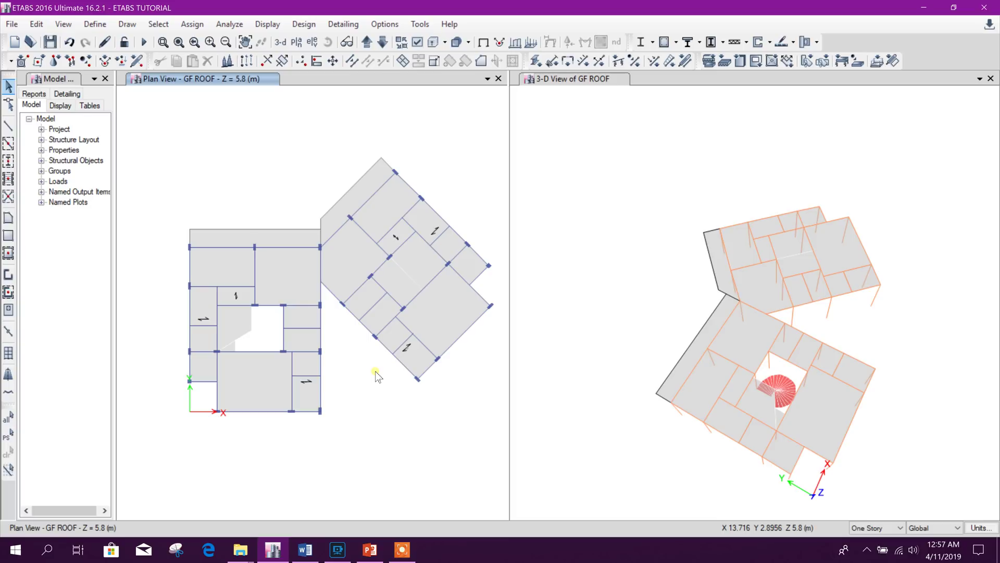
{"action": "middle_click_drag", "start_coordinate": [552, 361], "coordinate": [582, 264]}
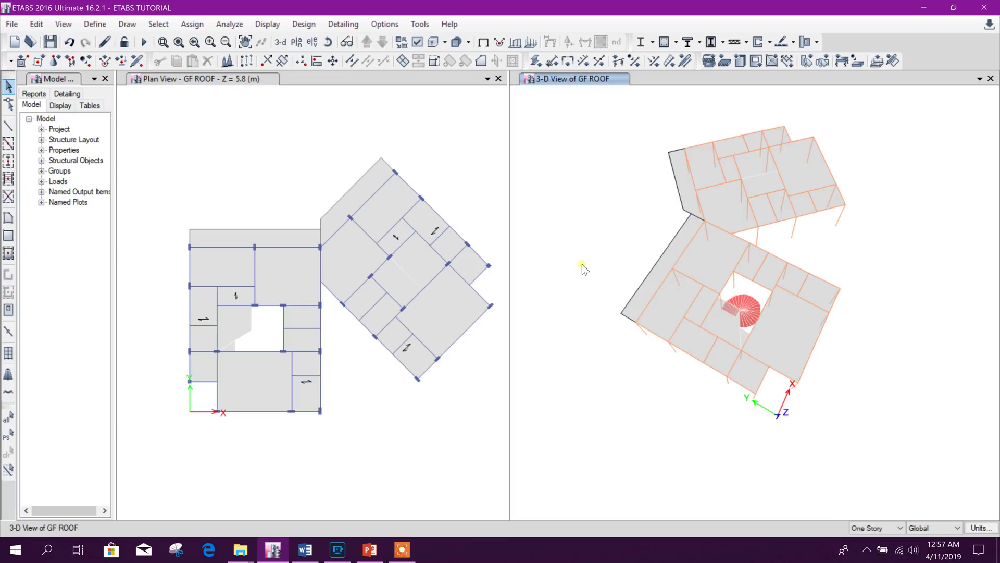